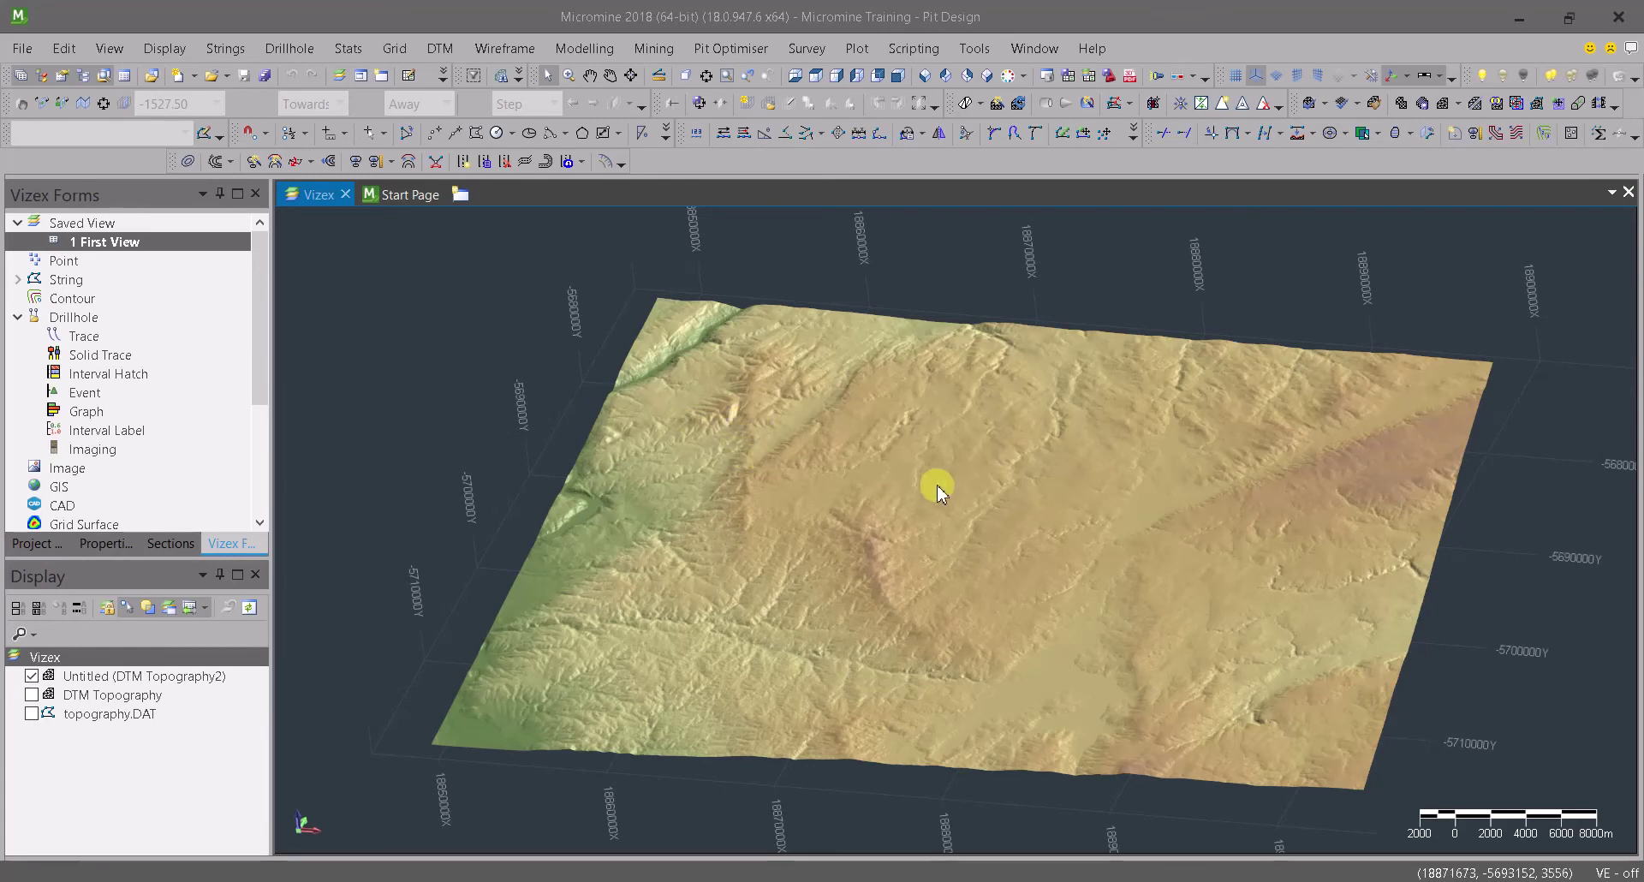
# - Orbit the shaded Topography2 DTM from its oblique angle to a near top-down view
pyautogui.moveTo(939, 492)
pyautogui.moveTo(935, 629); pyautogui.dragTo(1108, 616, button='middle')
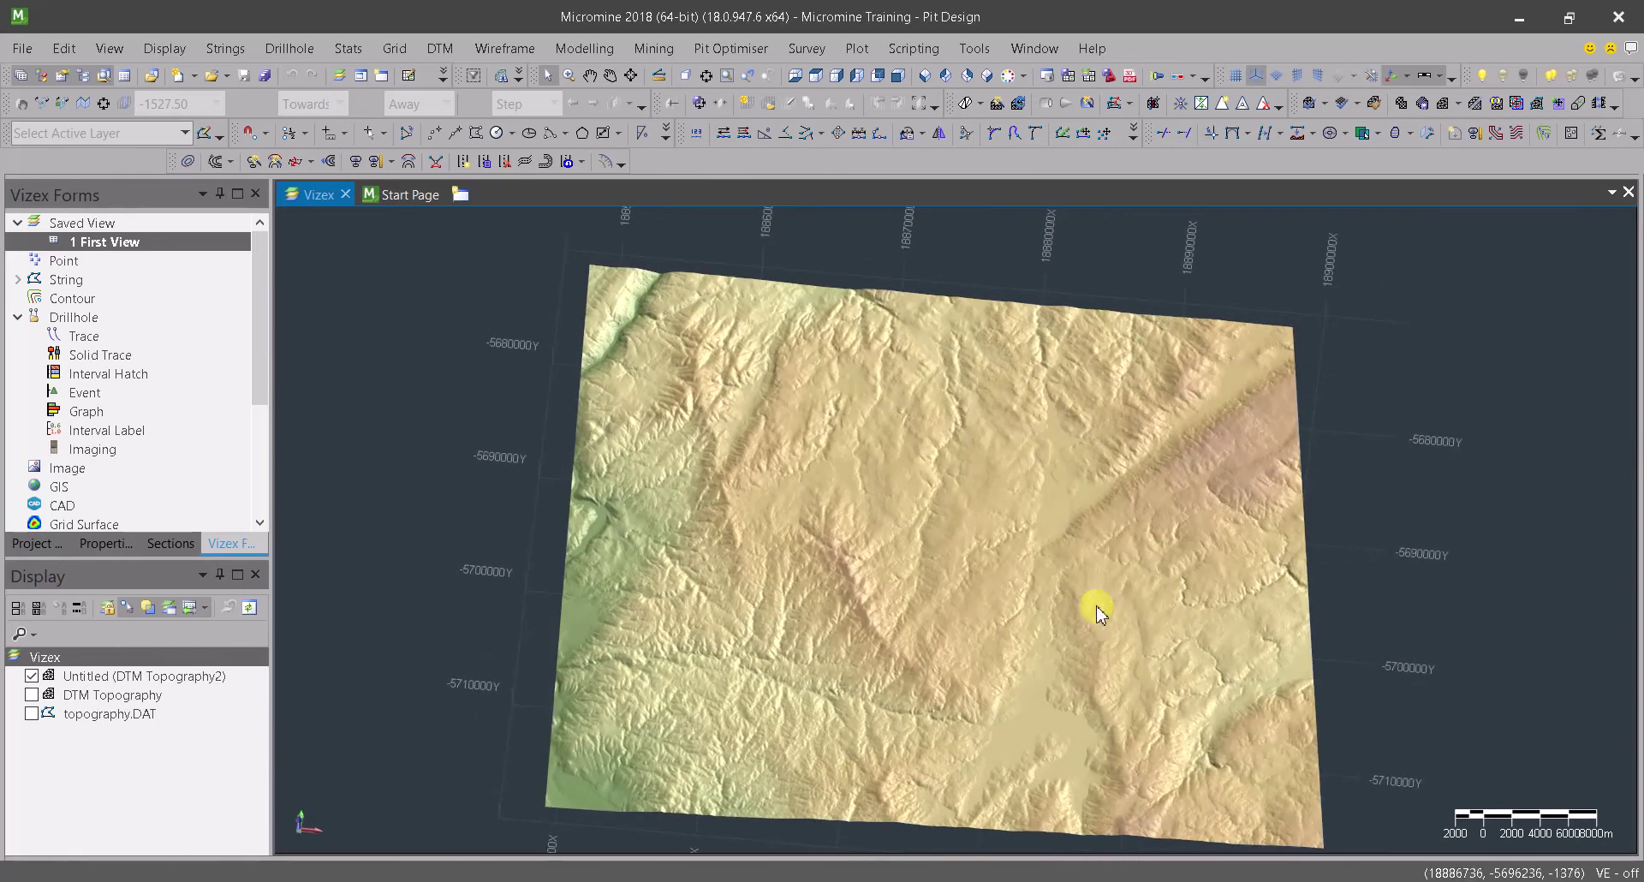
pyautogui.moveTo(977, 659)
pyautogui.mouseDown(button='middle')
pyautogui.moveTo(984, 625)
pyautogui.moveTo(992, 659)
pyautogui.mouseUp(button='middle')
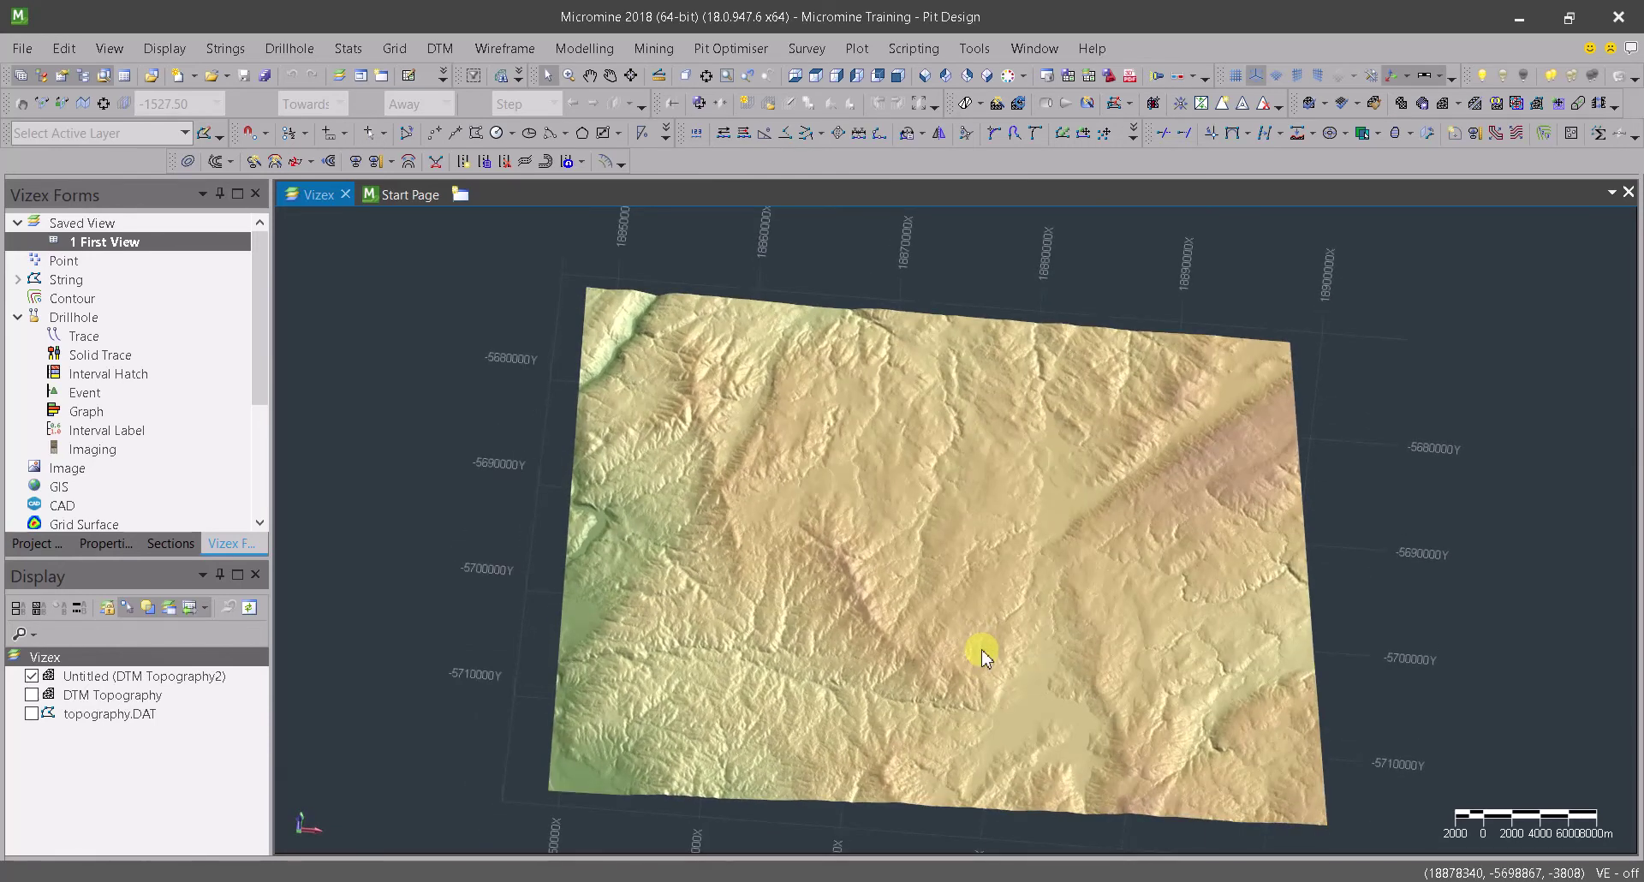
pyautogui.moveTo(958, 663); pyautogui.dragTo(676, 613, button='middle')
pyautogui.moveTo(965, 642); pyautogui.dragTo(873, 638, button='middle')
pyautogui.moveTo(1031, 624); pyautogui.dragTo(1240, 653, button='middle')
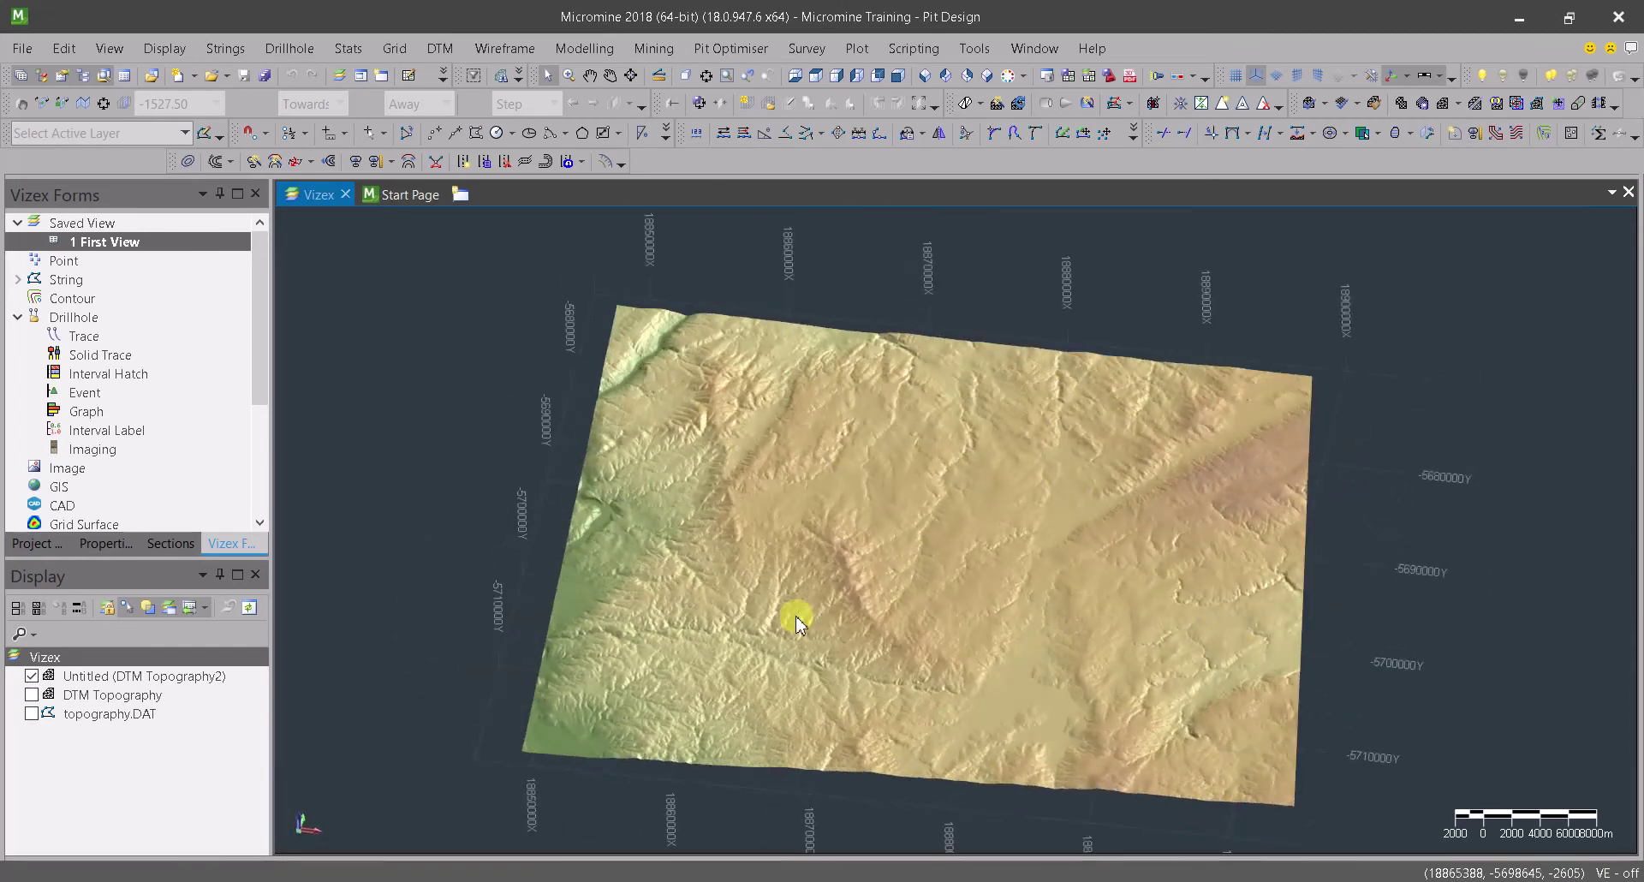
pyautogui.moveTo(965, 653); pyautogui.dragTo(1042, 742, button='middle')
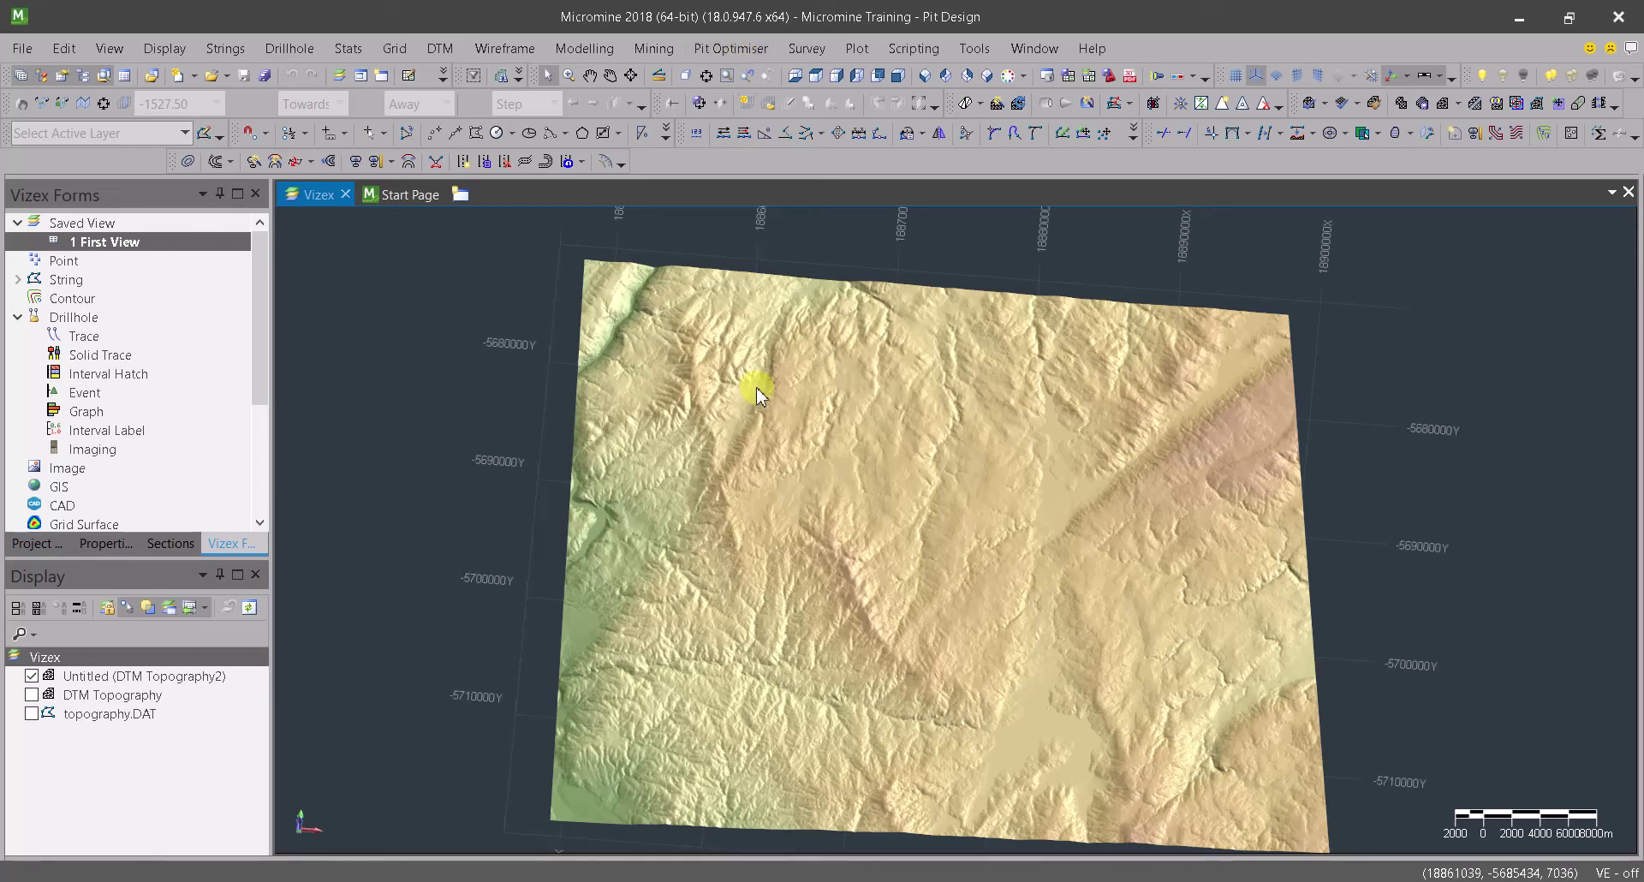
# - Nudge the view to show the X-axis labels, and open and close the Pit Optimiser menu
pyautogui.moveTo(853, 591); pyautogui.dragTo(852, 602)
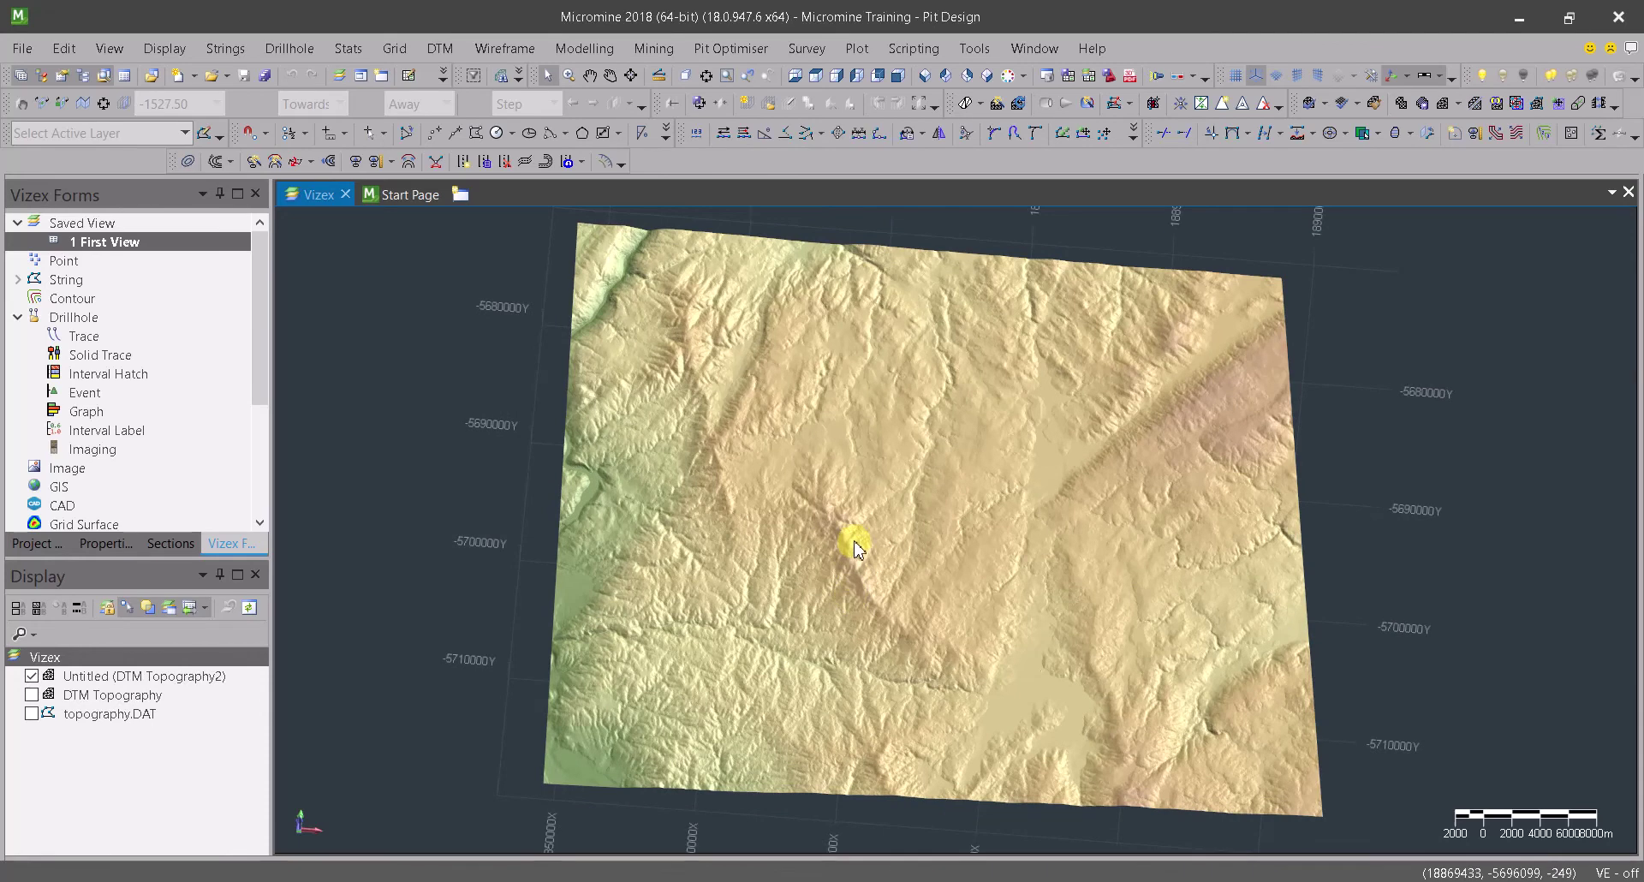
pyautogui.click(733, 59)
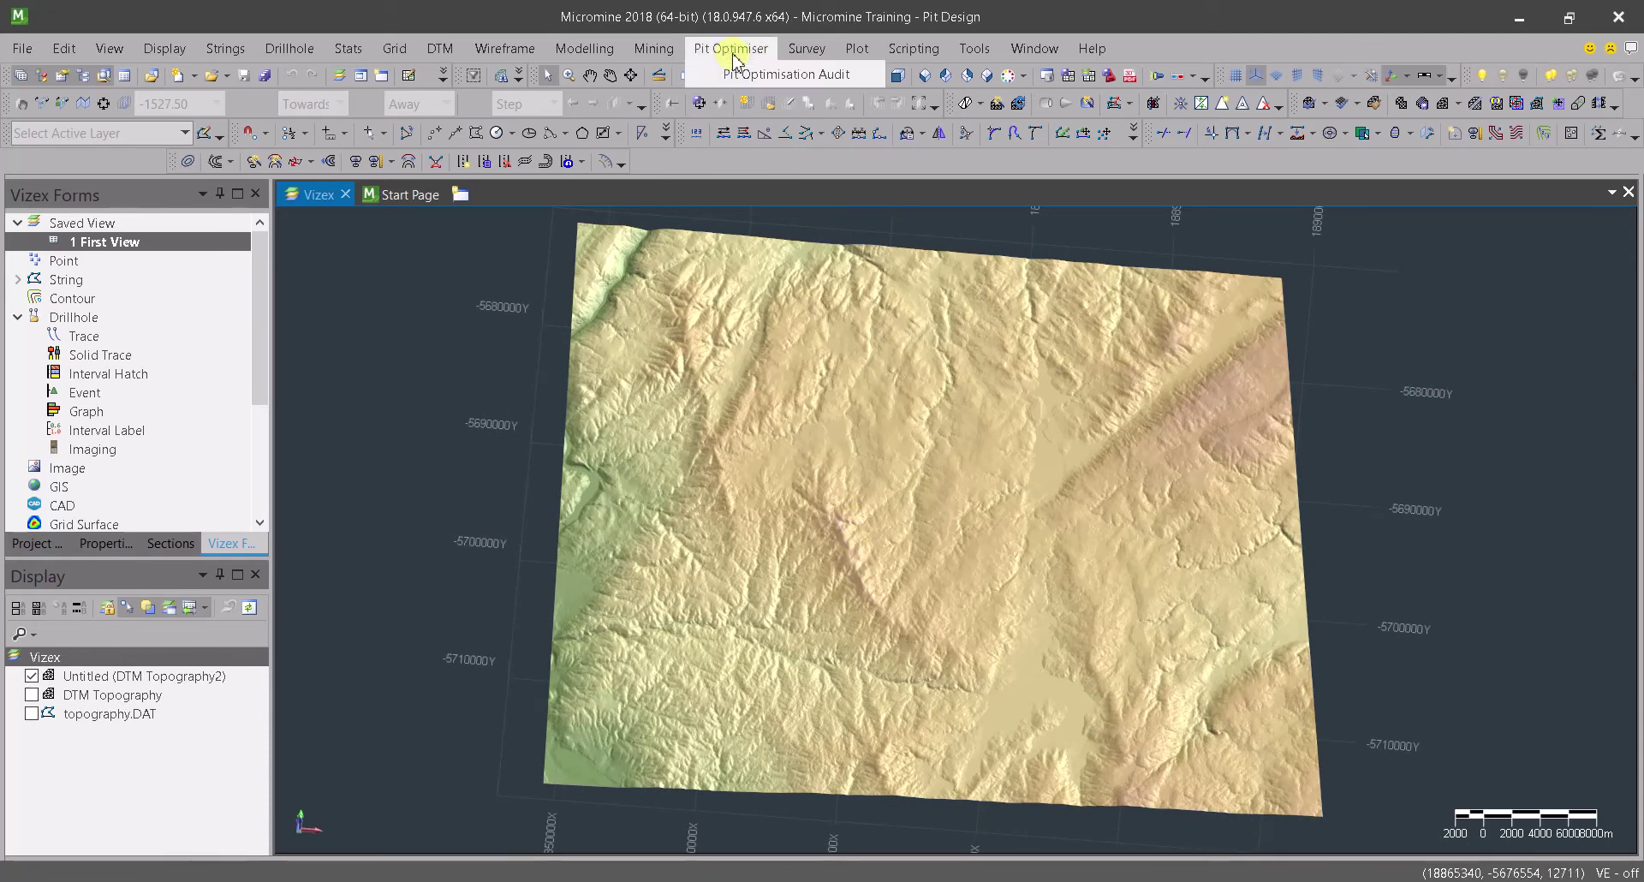
pyautogui.click(892, 224)
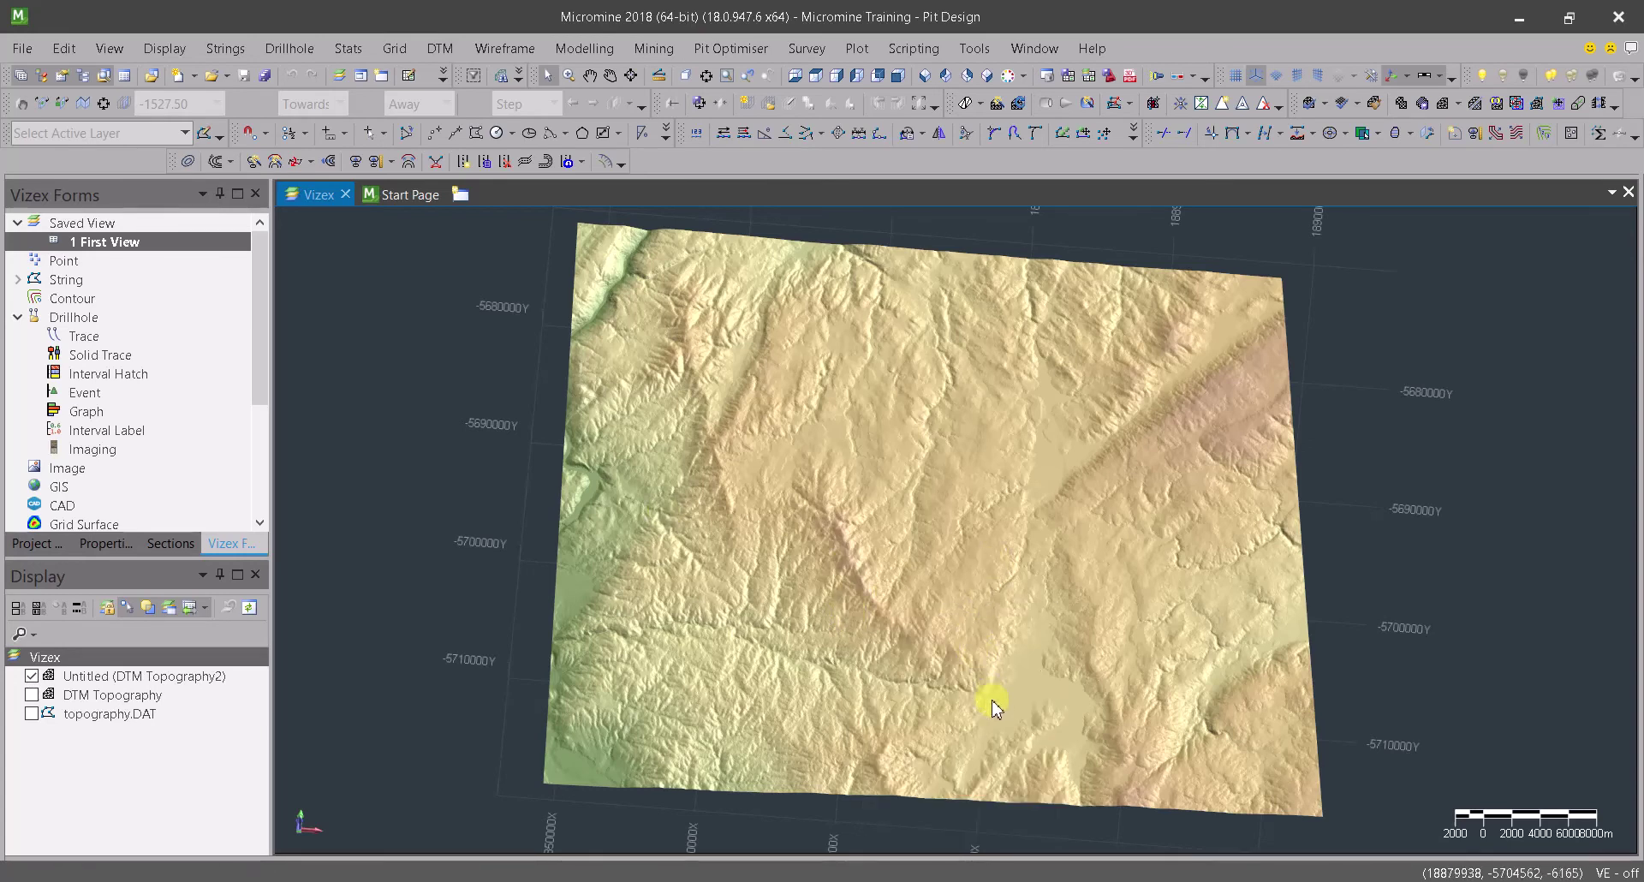
# - Tilt the Topography2 terrain to a flatter oblique angle and shift it slightly left and down
pyautogui.moveTo(954, 613); pyautogui.dragTo(999, 764, button='middle')
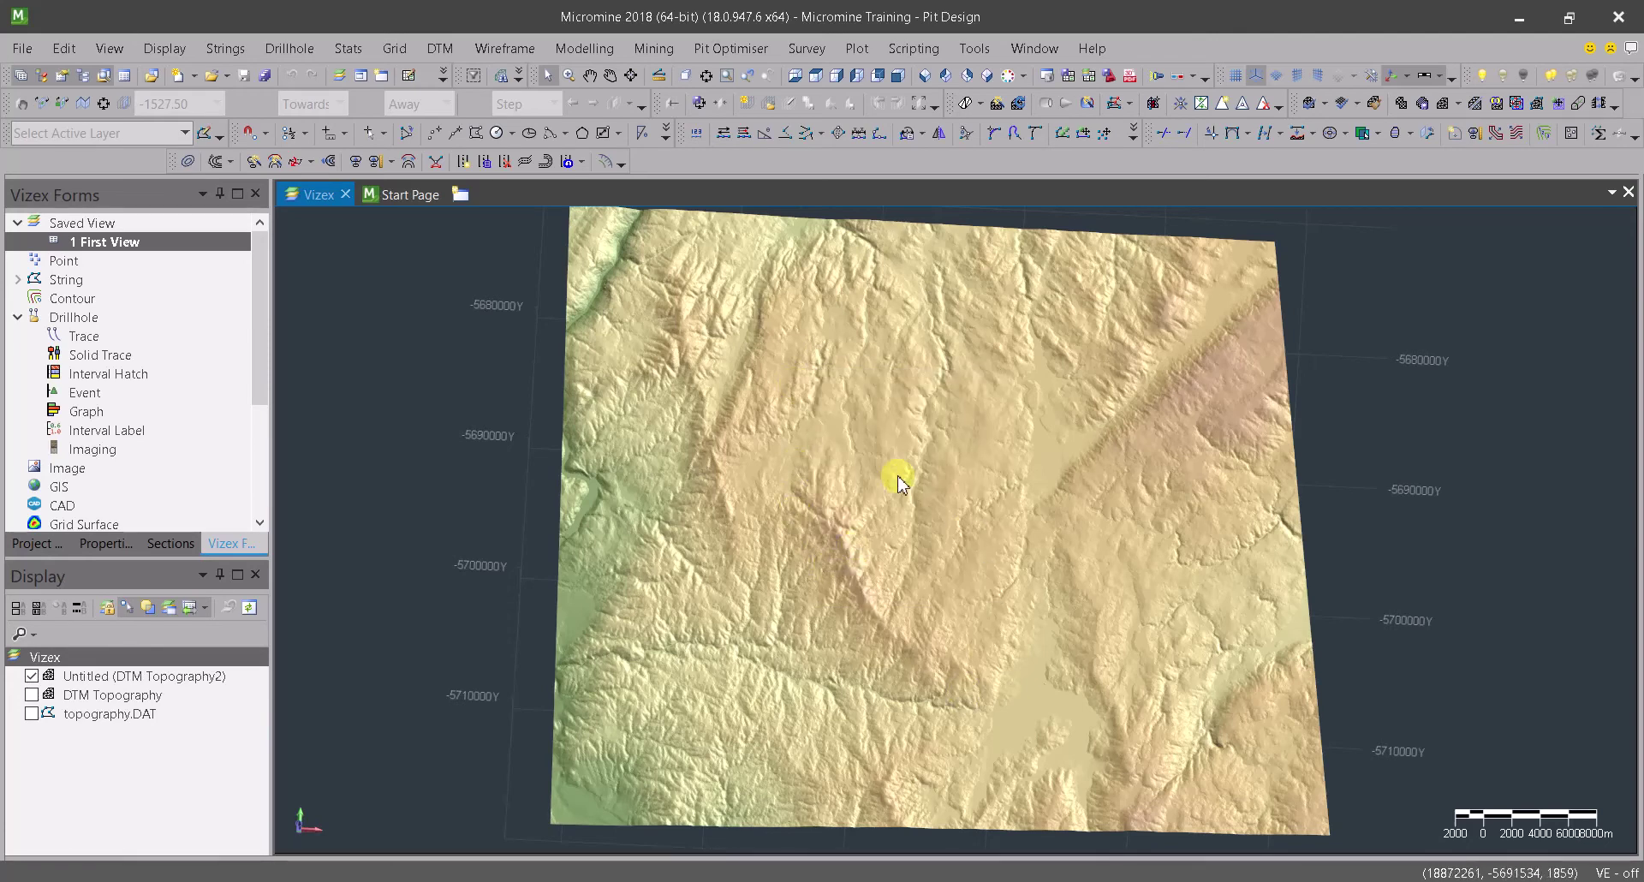
pyautogui.moveTo(899, 481)
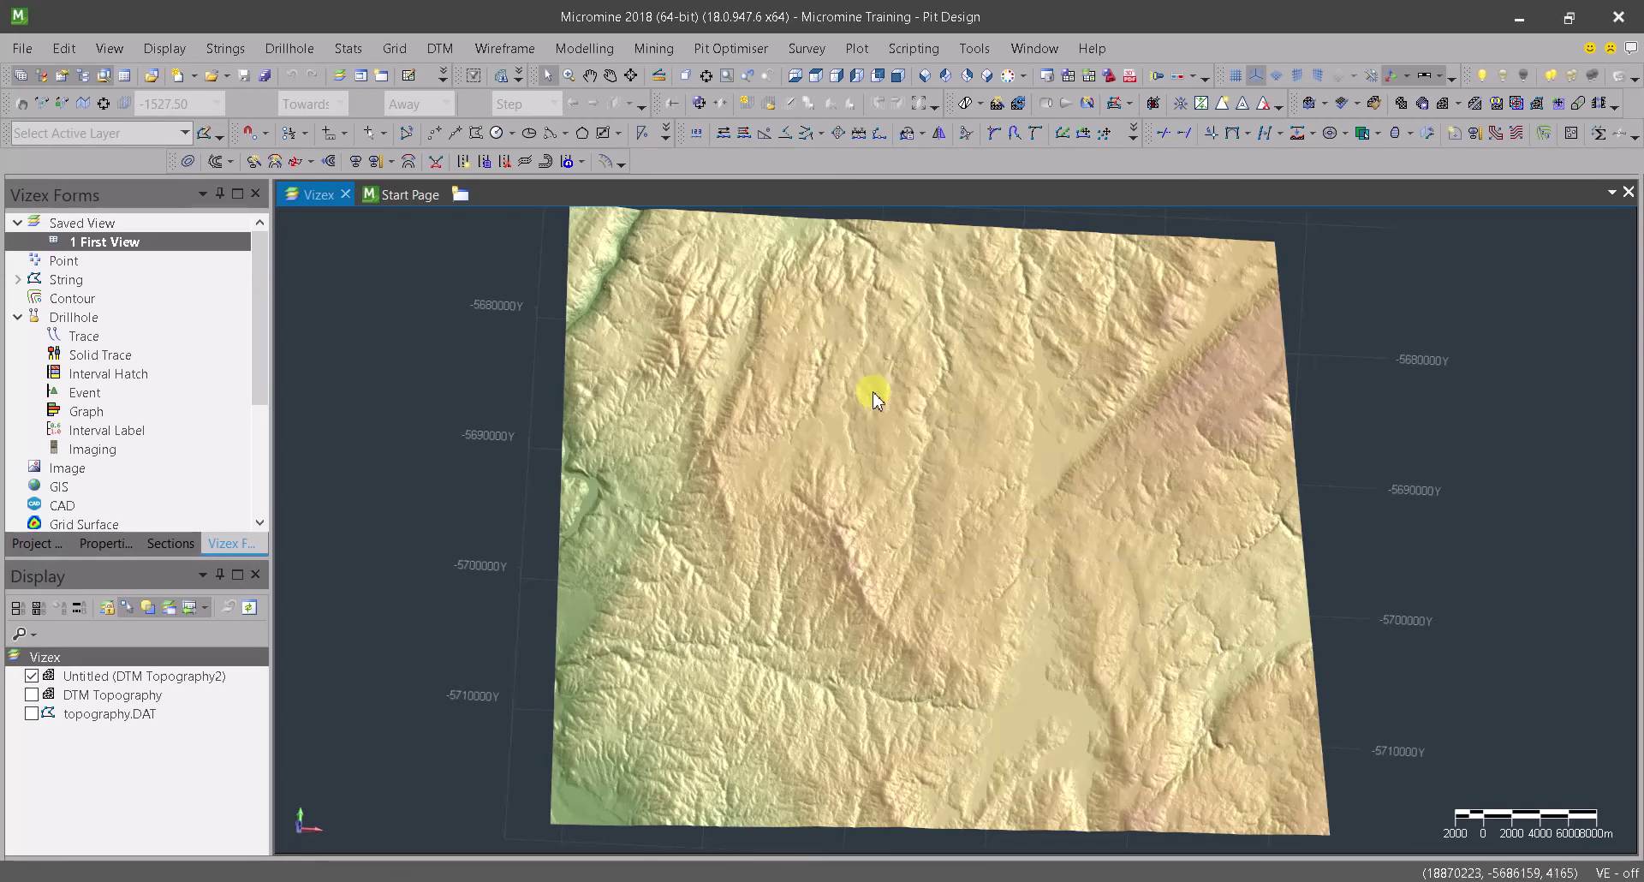
pyautogui.moveTo(875, 398)
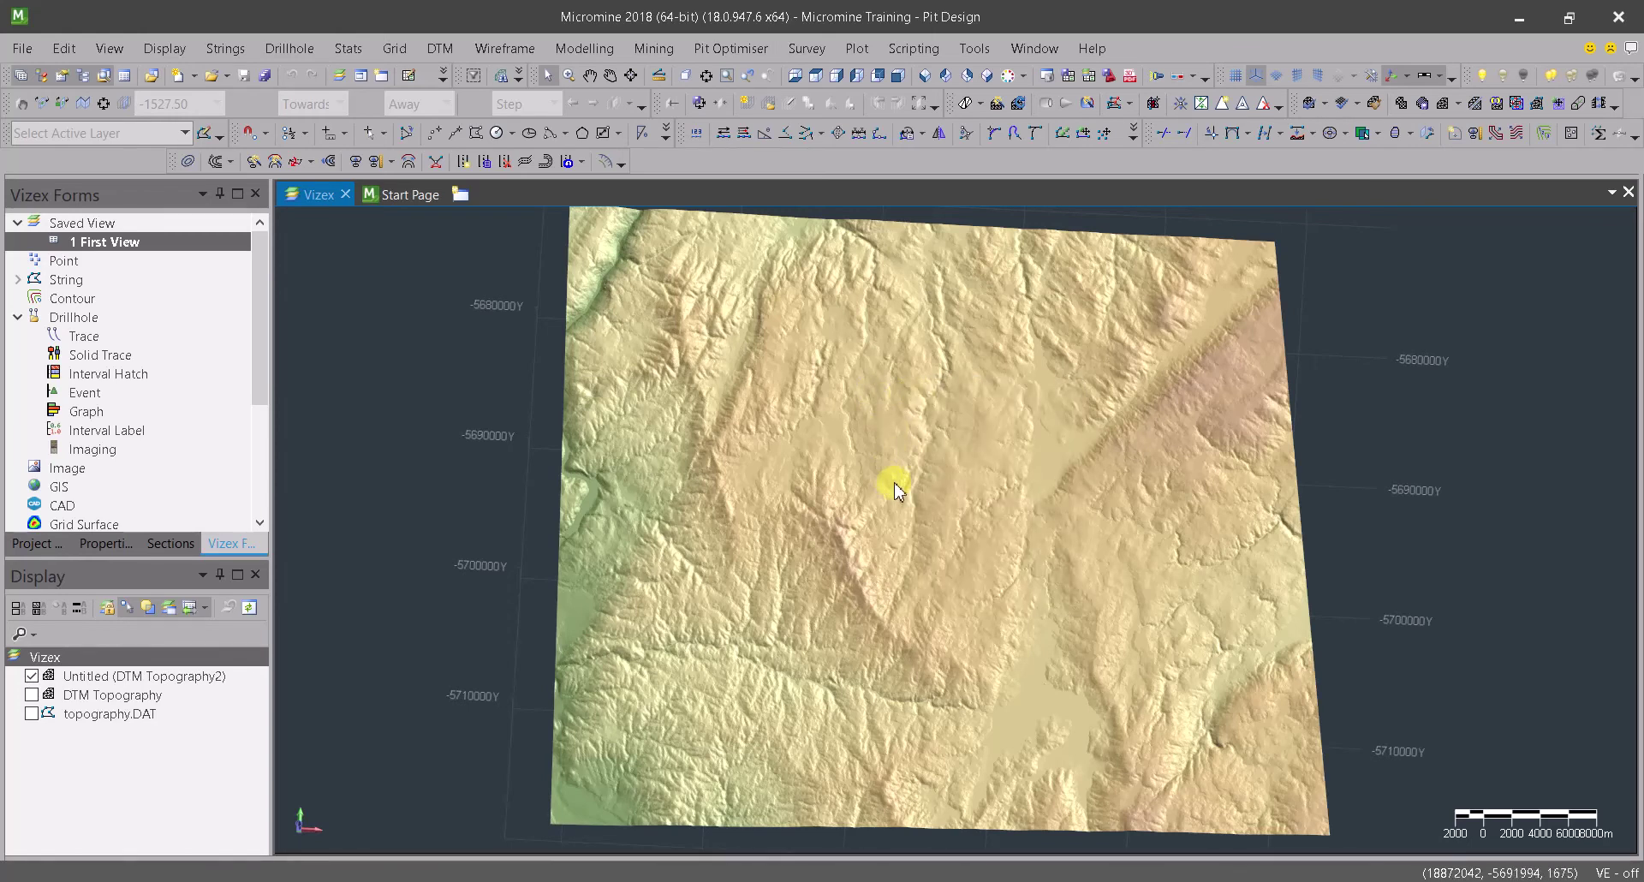
pyautogui.moveTo(875, 515); pyautogui.dragTo(930, 580, button='middle')
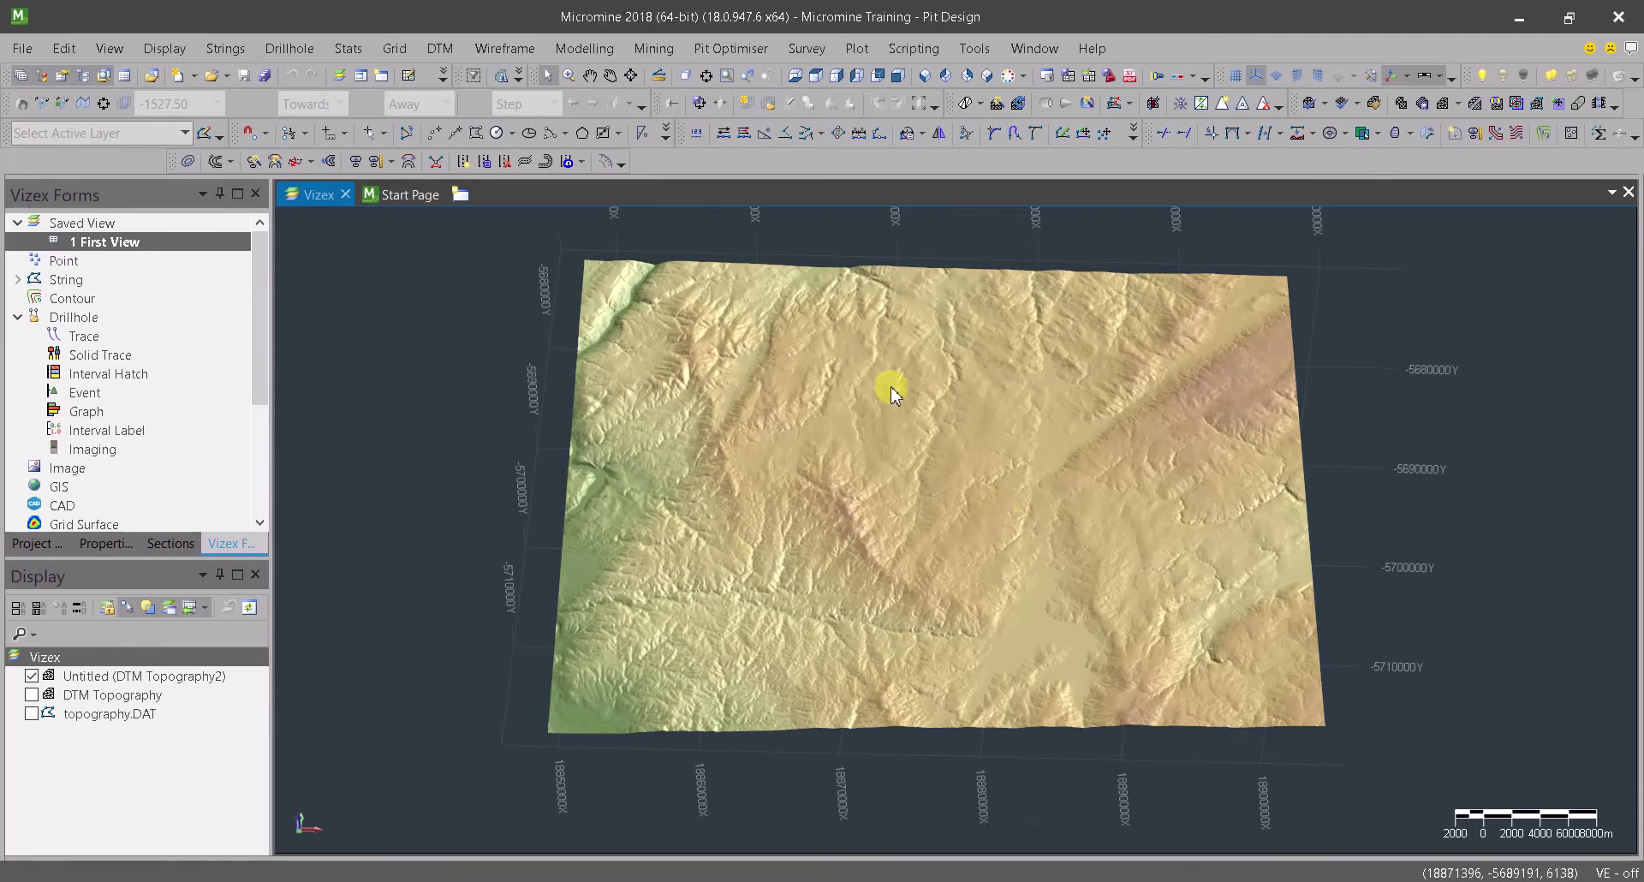
pyautogui.moveTo(890, 392)
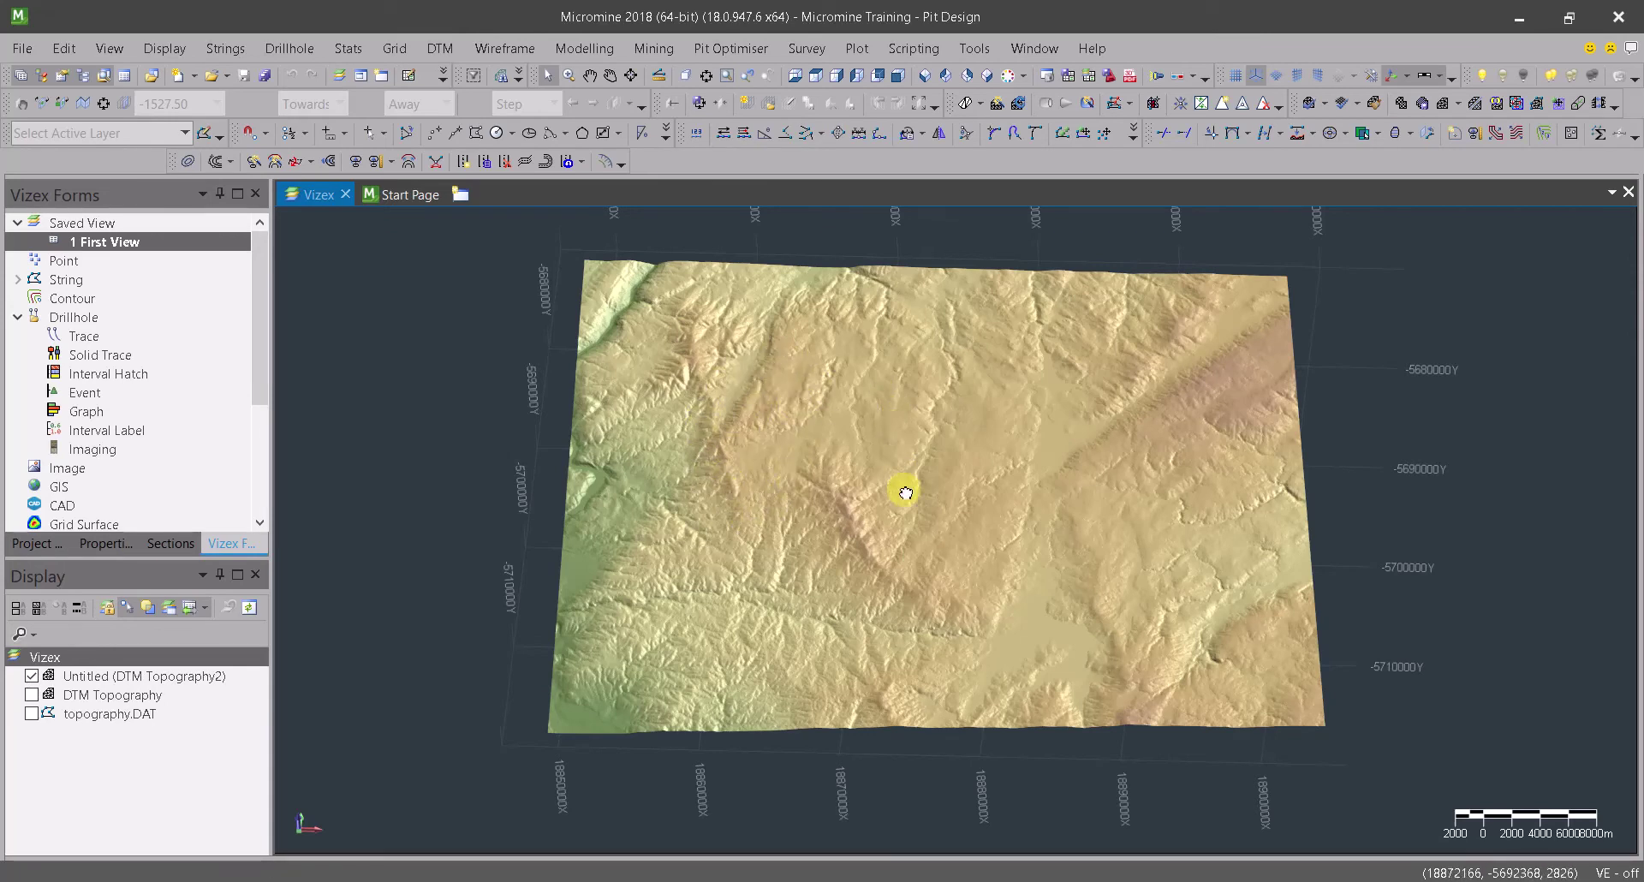
# - Zoom in on the terrain, shift it up and left, then orbit it to a low oblique angle
pyautogui.scroll(1, 882, 436)
pyautogui.scroll(1, 824, 495)
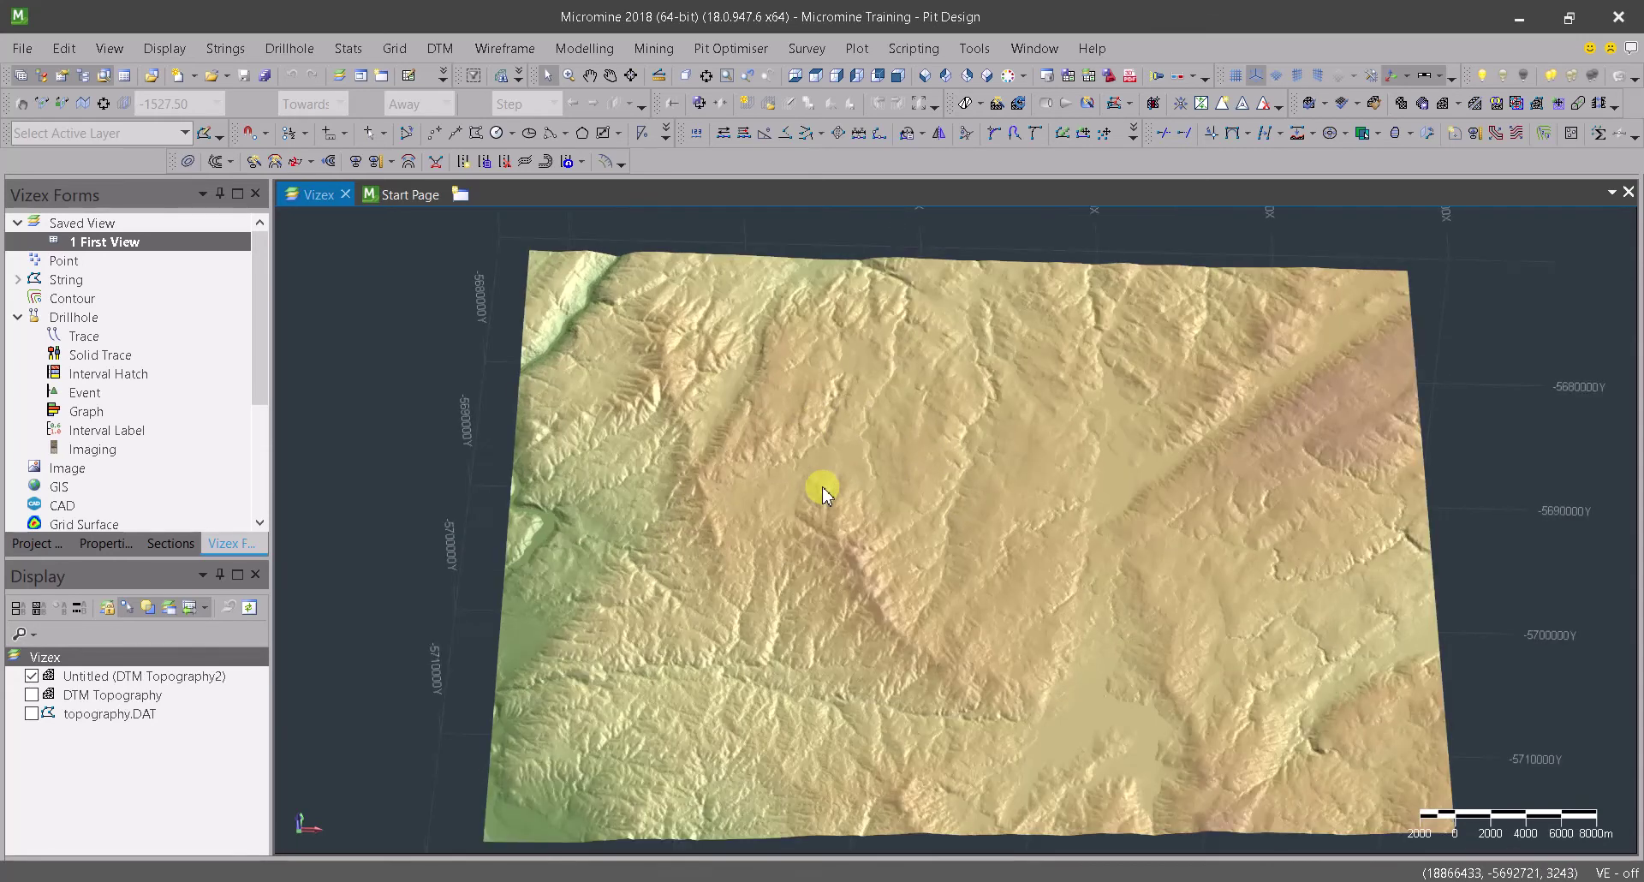
pyautogui.moveTo(840, 524); pyautogui.dragTo(814, 488, button='middle')
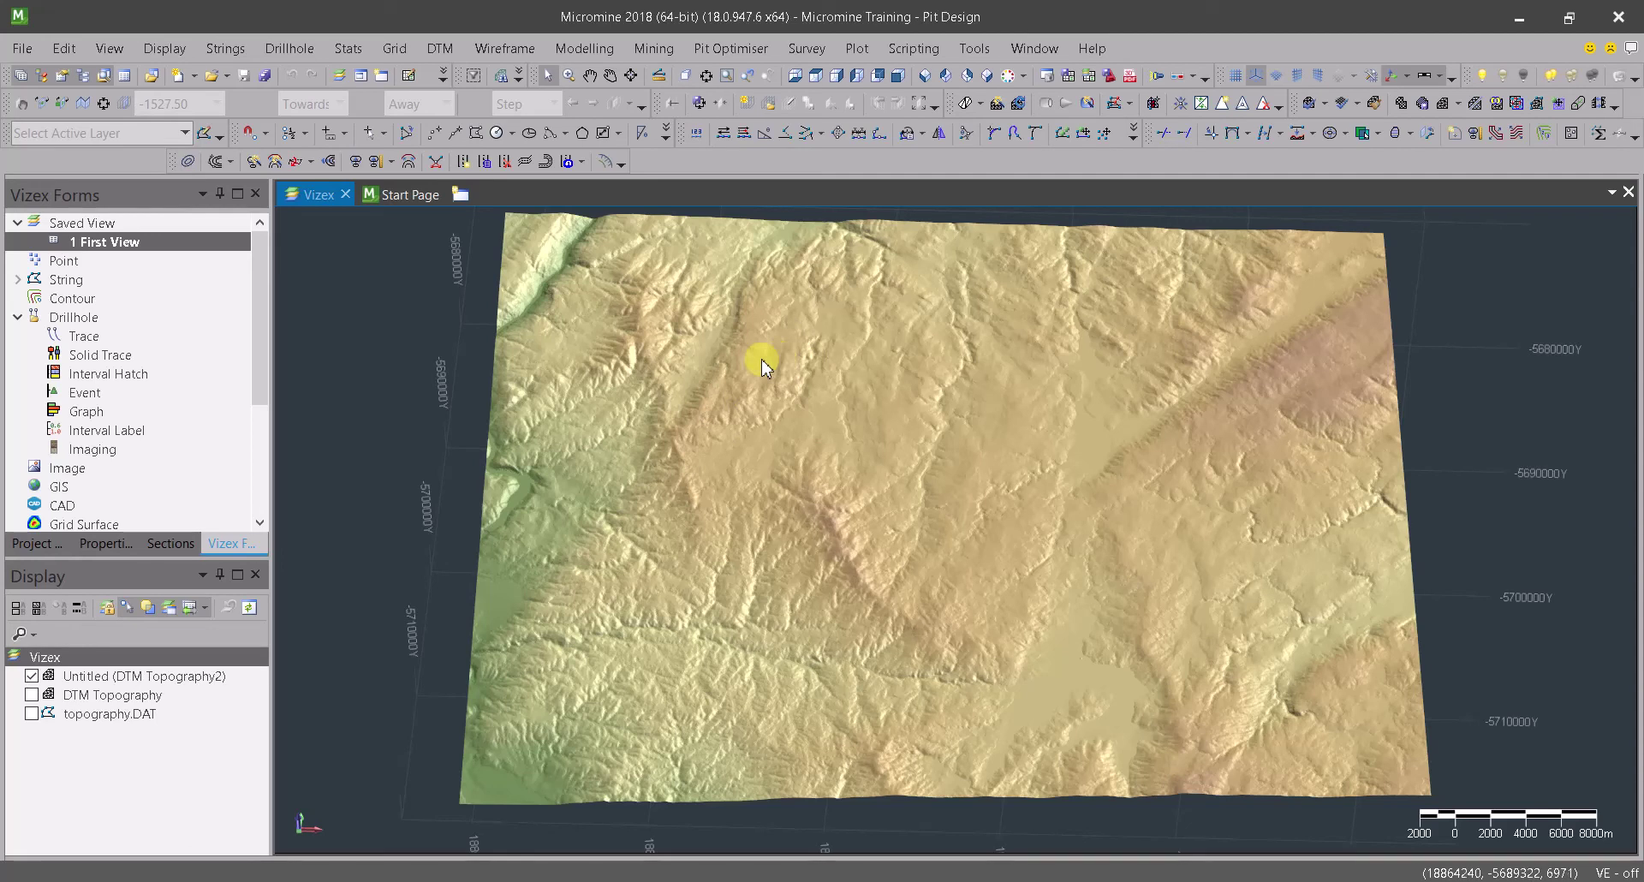
pyautogui.moveTo(763, 363)
pyautogui.moveTo(991, 392)
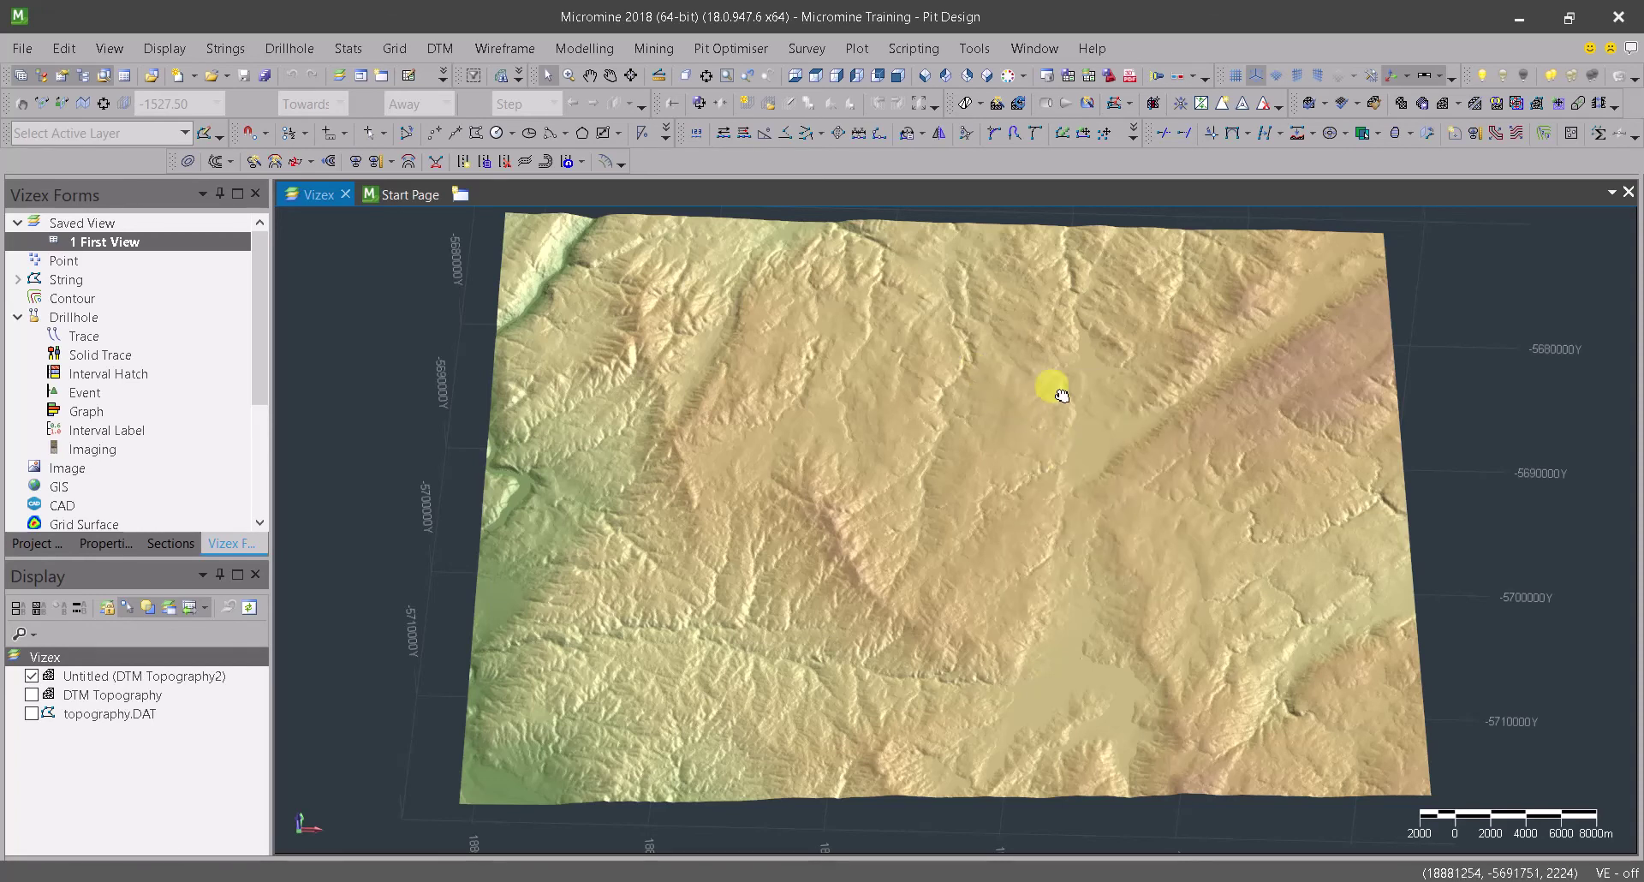
pyautogui.moveTo(1030, 370); pyautogui.dragTo(689, 675, button='middle')
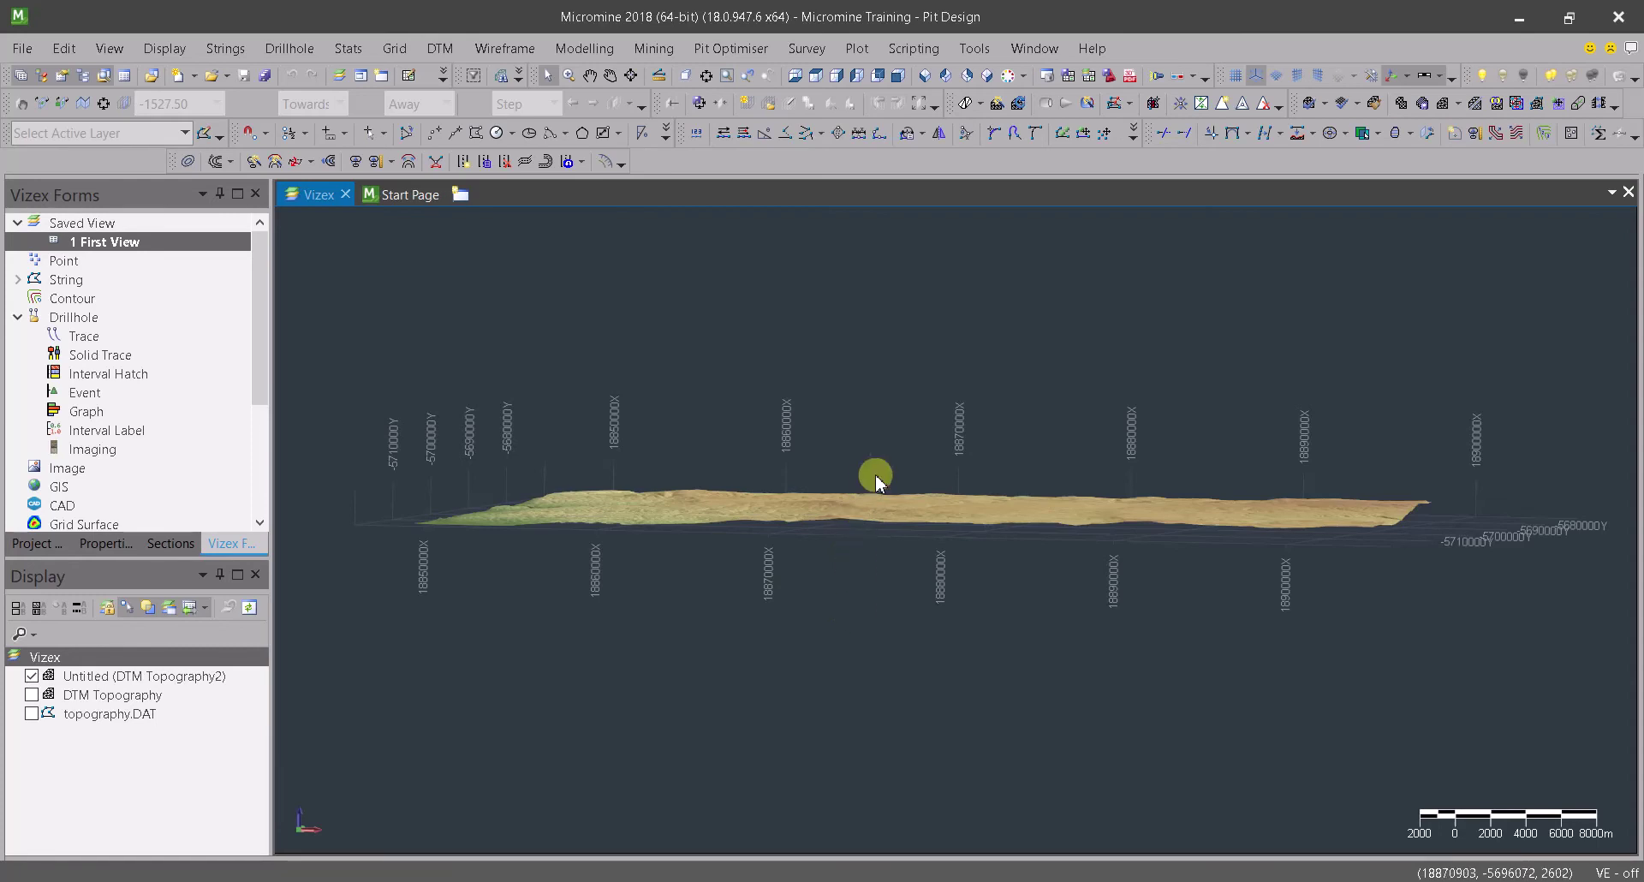
# - Orbit the DTM from edge-on to an oblique overhead view, zooming in and squaring its edges
pyautogui.moveTo(879, 475); pyautogui.dragTo(896, 624, button='middle')
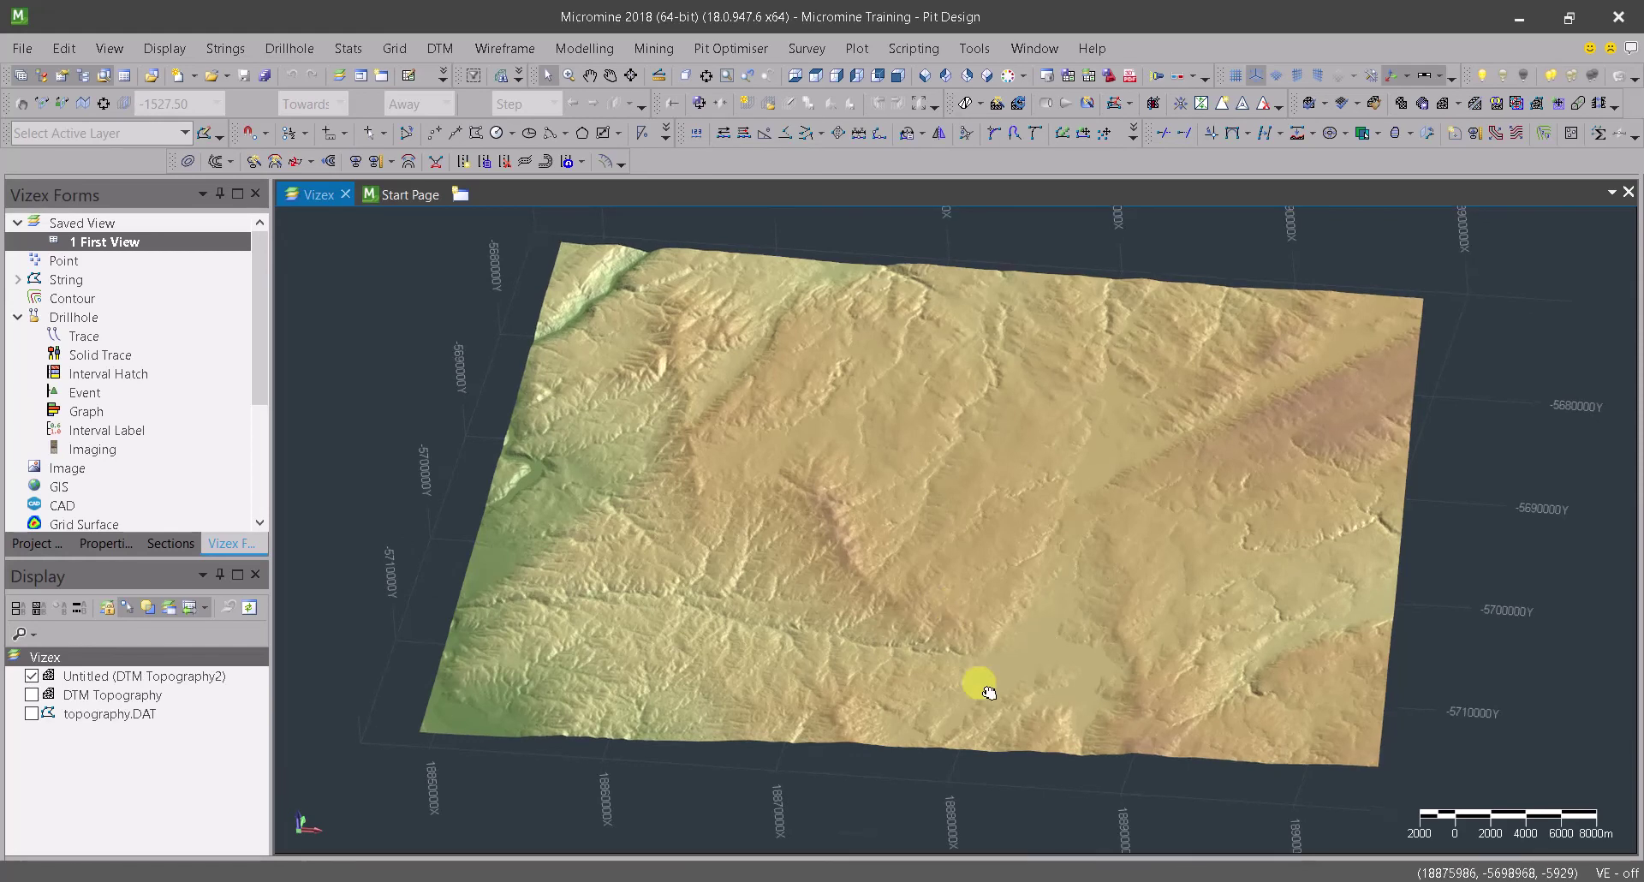
pyautogui.scroll(2, 985, 685)
pyautogui.moveTo(998, 704); pyautogui.dragTo(1077, 716, button='middle')
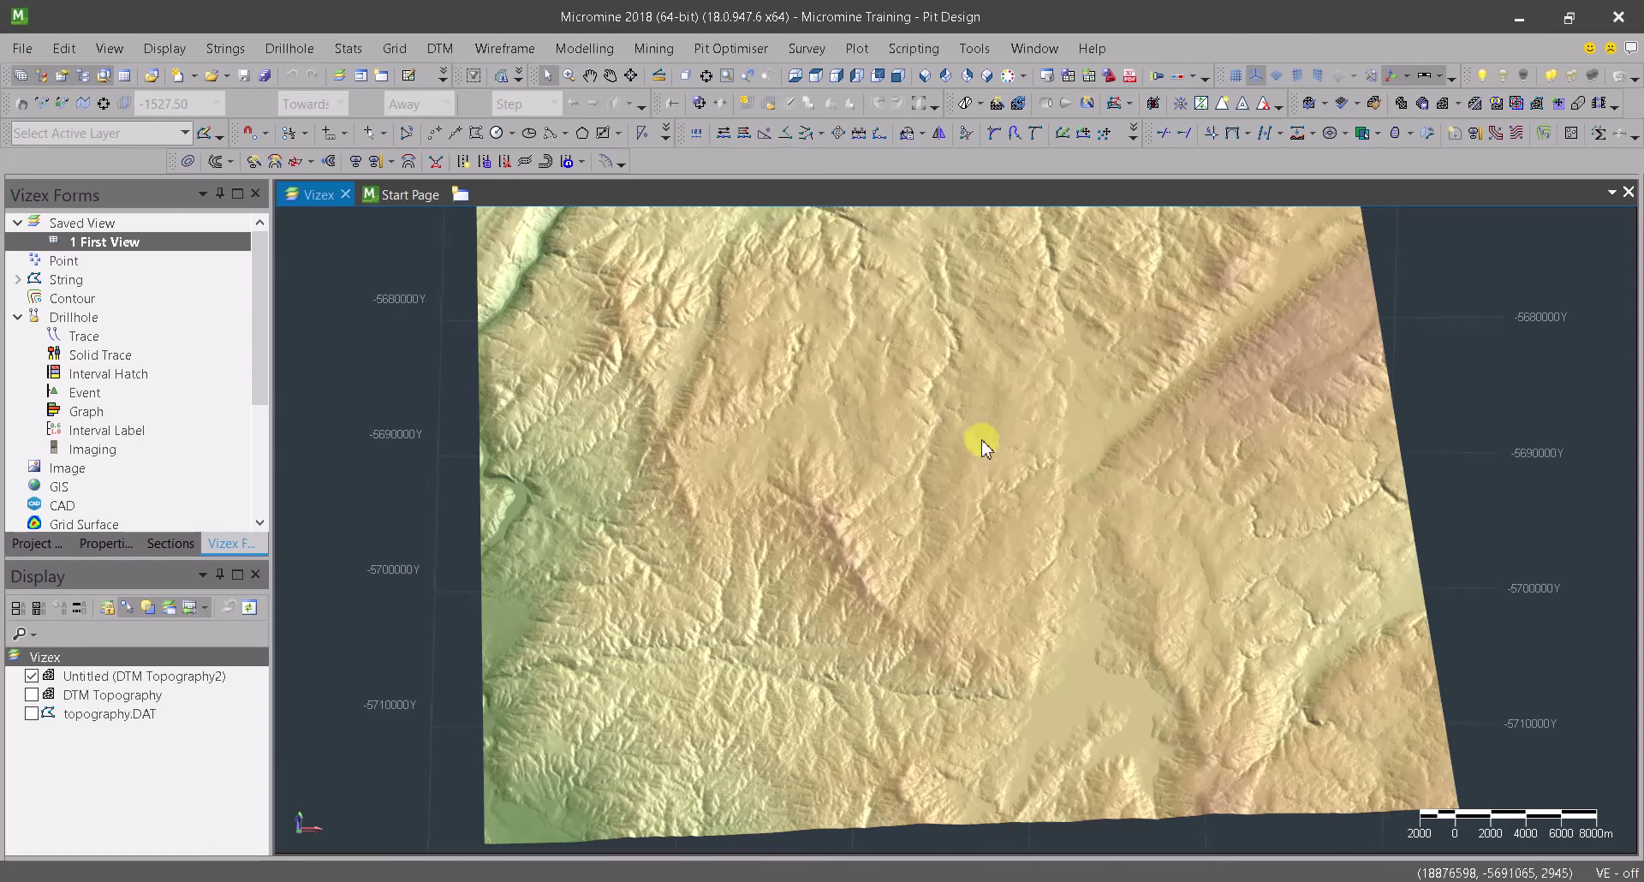
pyautogui.moveTo(978, 636); pyautogui.dragTo(913, 646, button='middle')
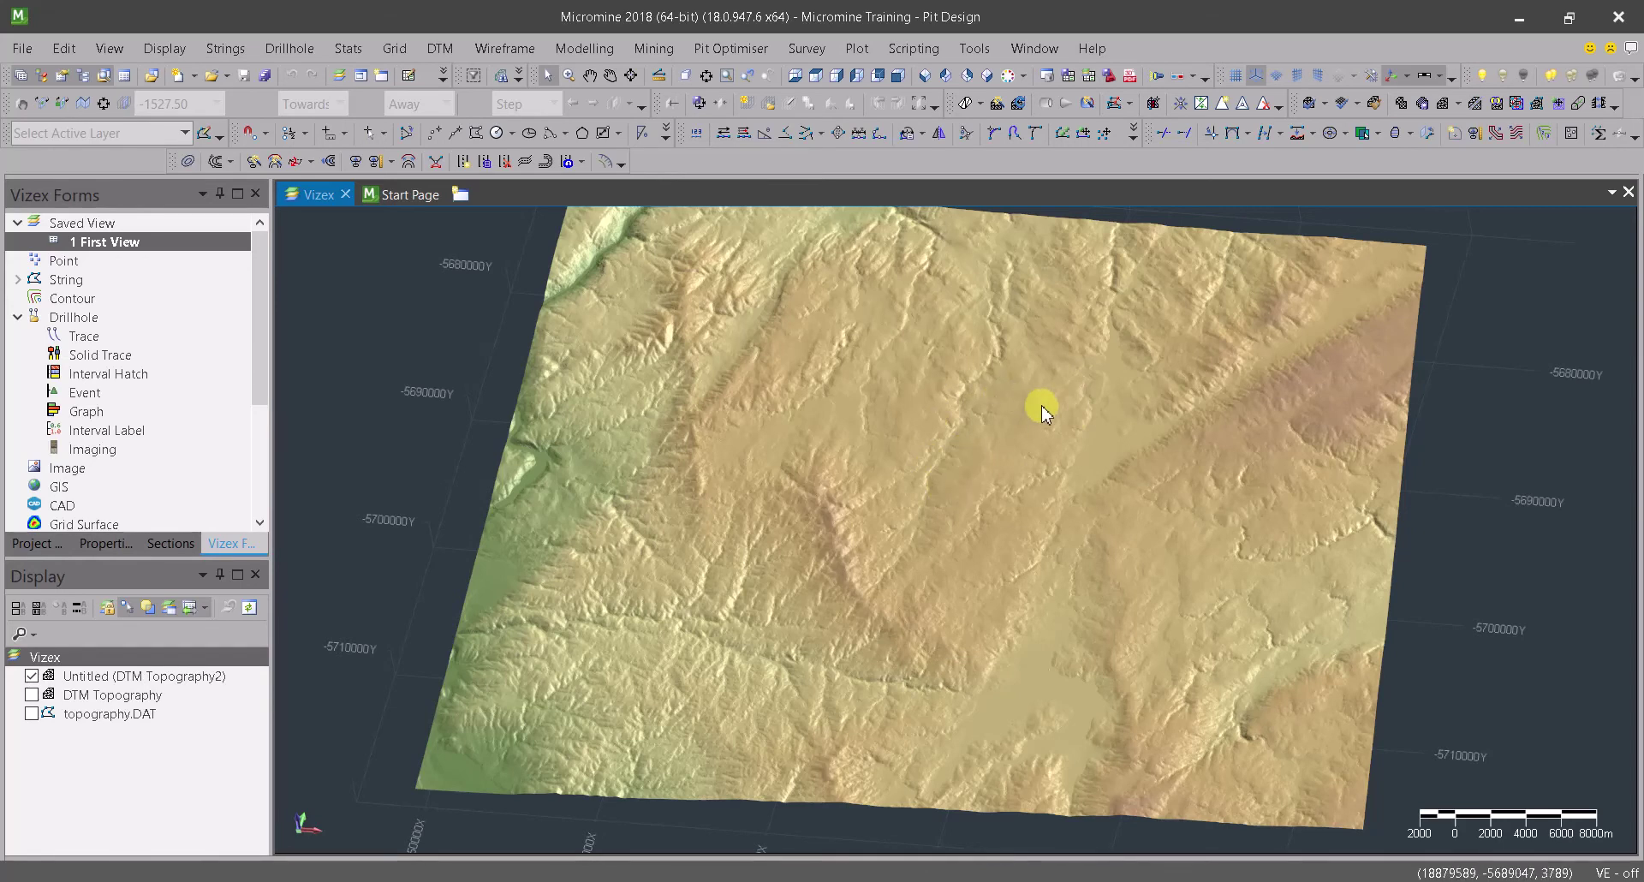
pyautogui.moveTo(1023, 512); pyautogui.dragTo(959, 522)
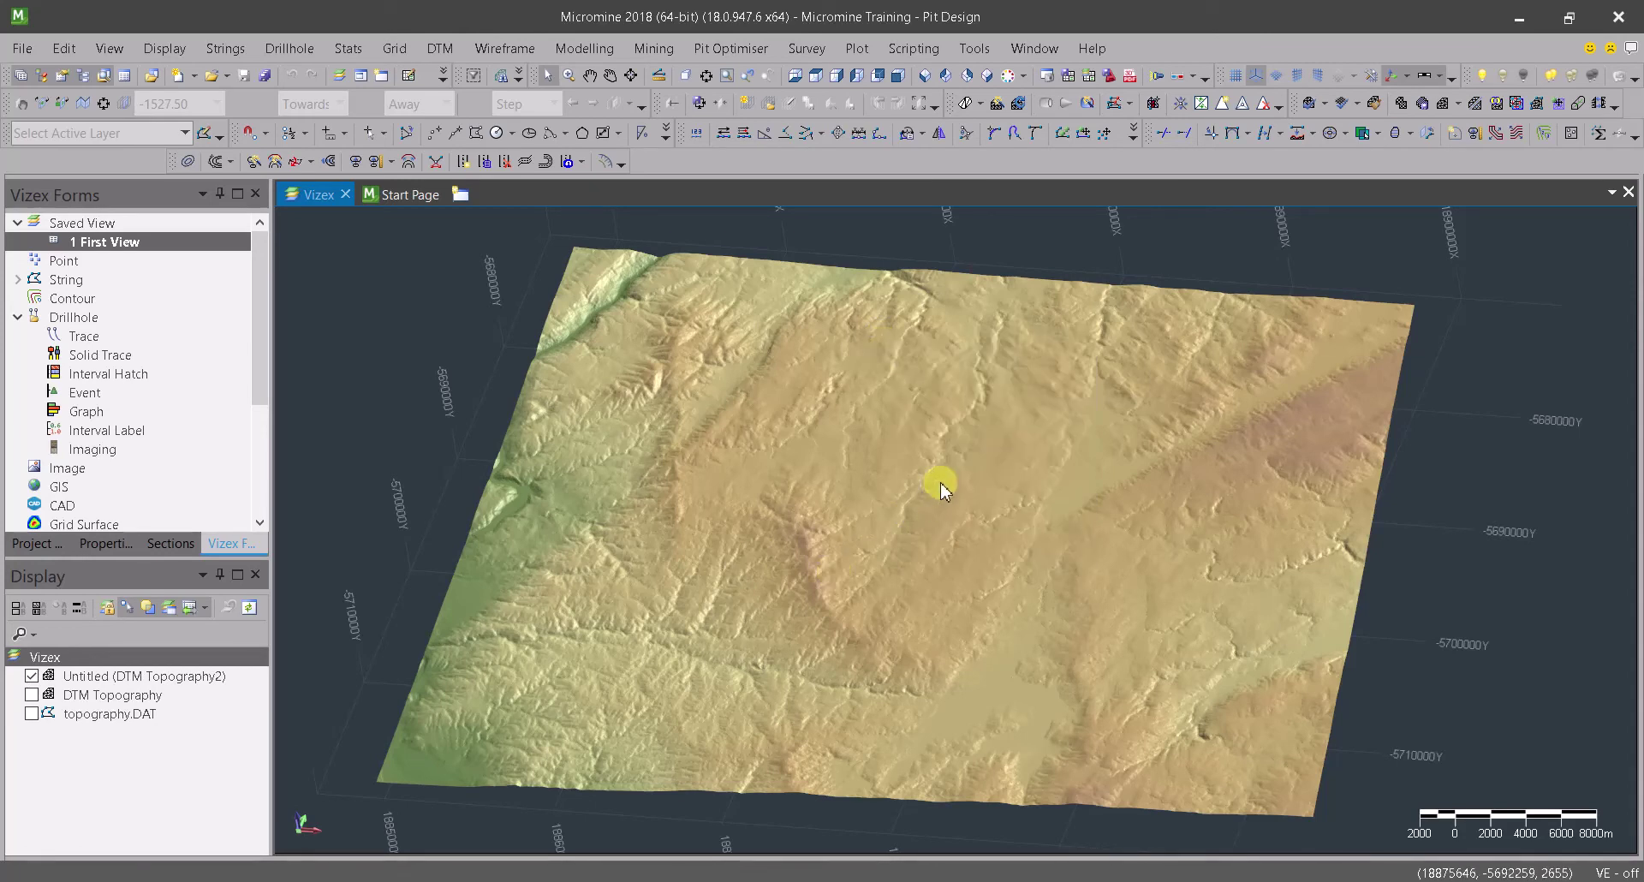
# - Rotate the DTM to look straight down, zoom in, and pan it slightly left
pyautogui.moveTo(942, 486)
pyautogui.moveTo(834, 542)
pyautogui.moveTo(943, 443)
pyautogui.moveTo(840, 548); pyautogui.dragTo(919, 591)
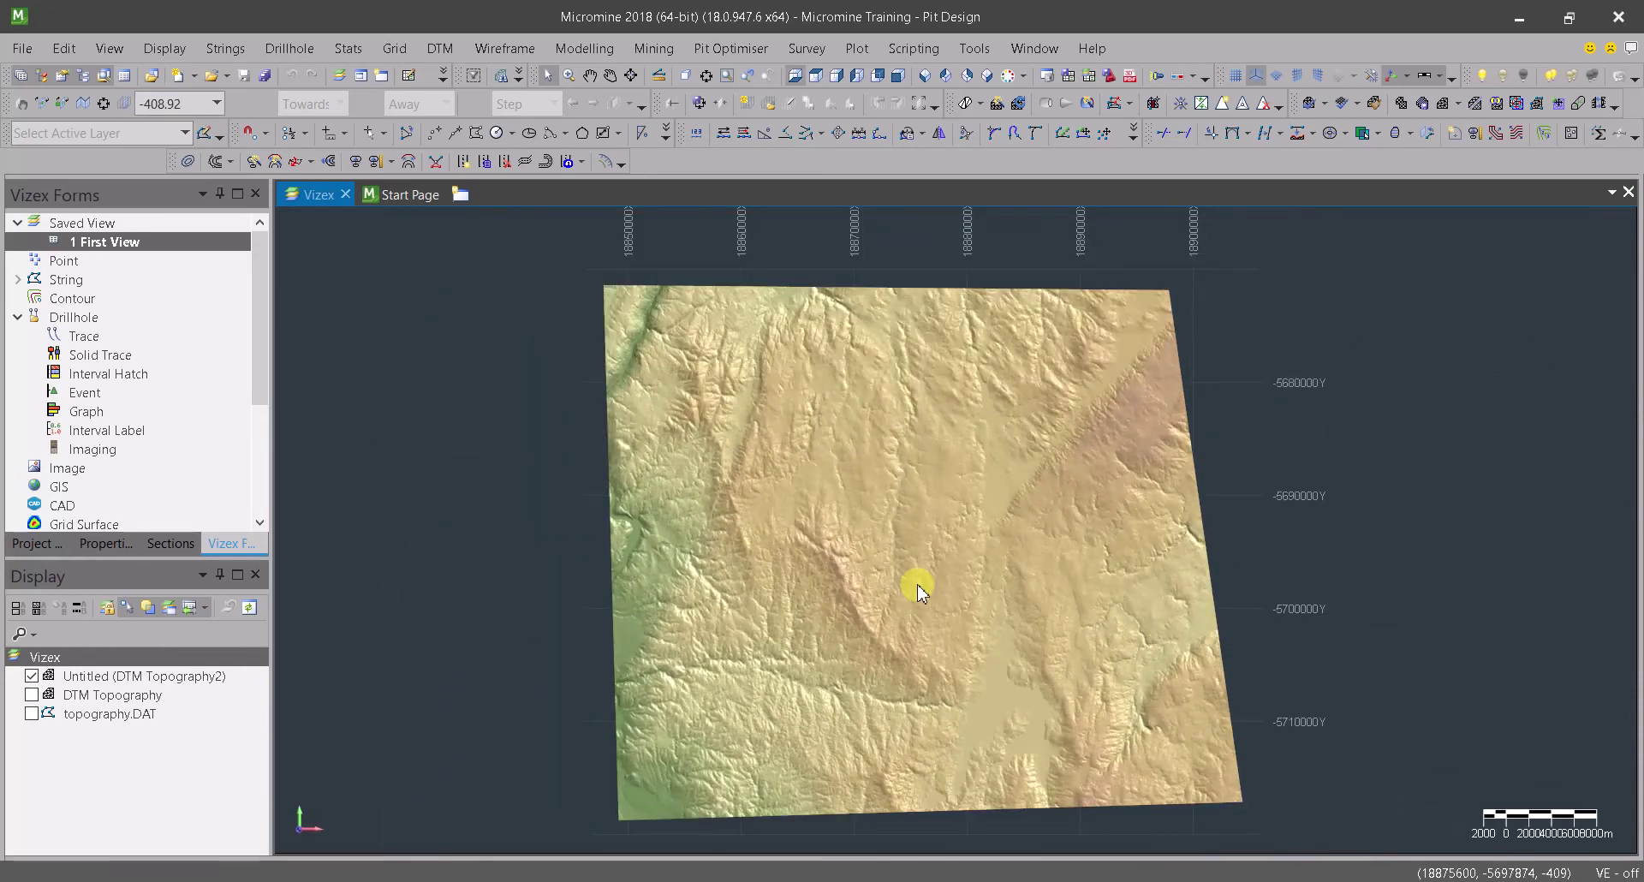
pyautogui.scroll(2, 902, 594)
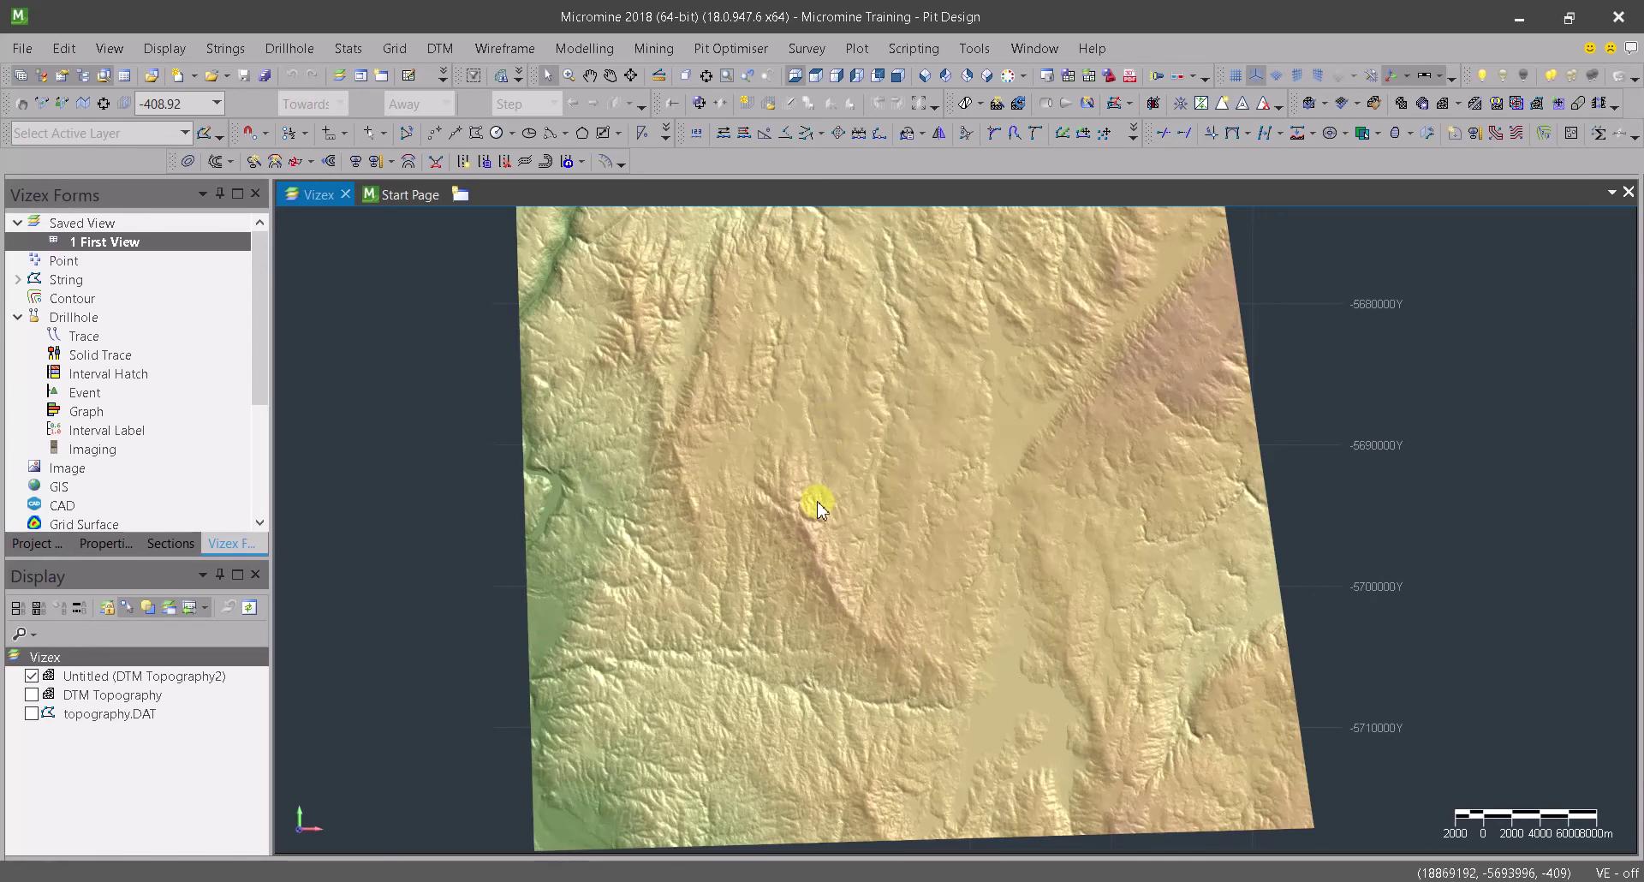
pyautogui.moveTo(862, 716); pyautogui.dragTo(838, 720, button='middle')
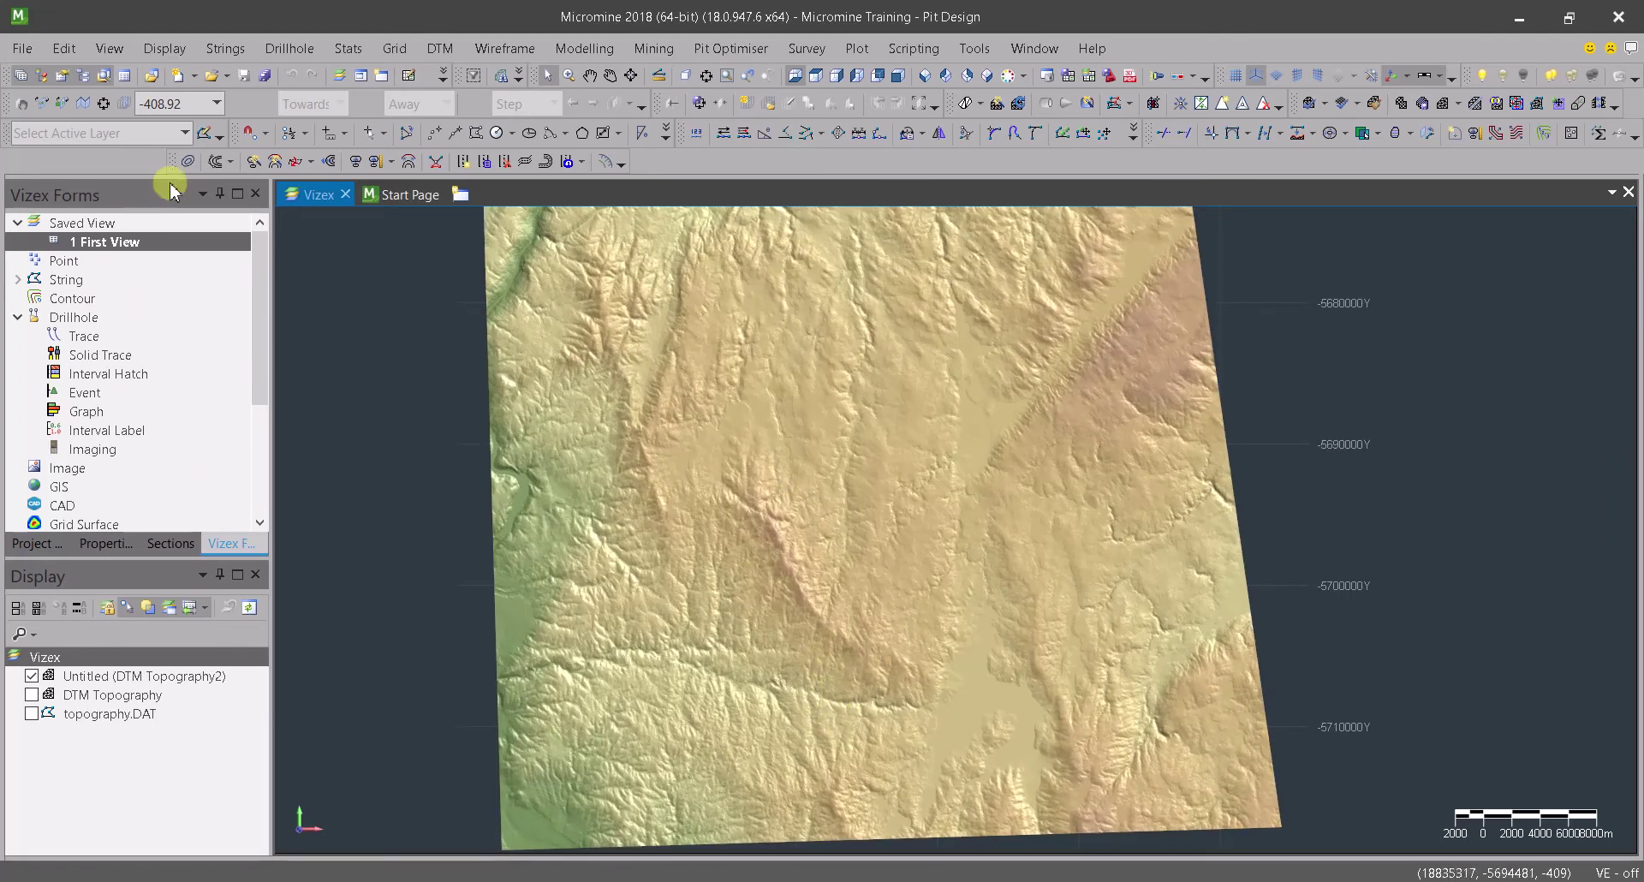
# - Check the Active Layer list and browse Mining > Pit Design > New Pit String
pyautogui.click(185, 133)
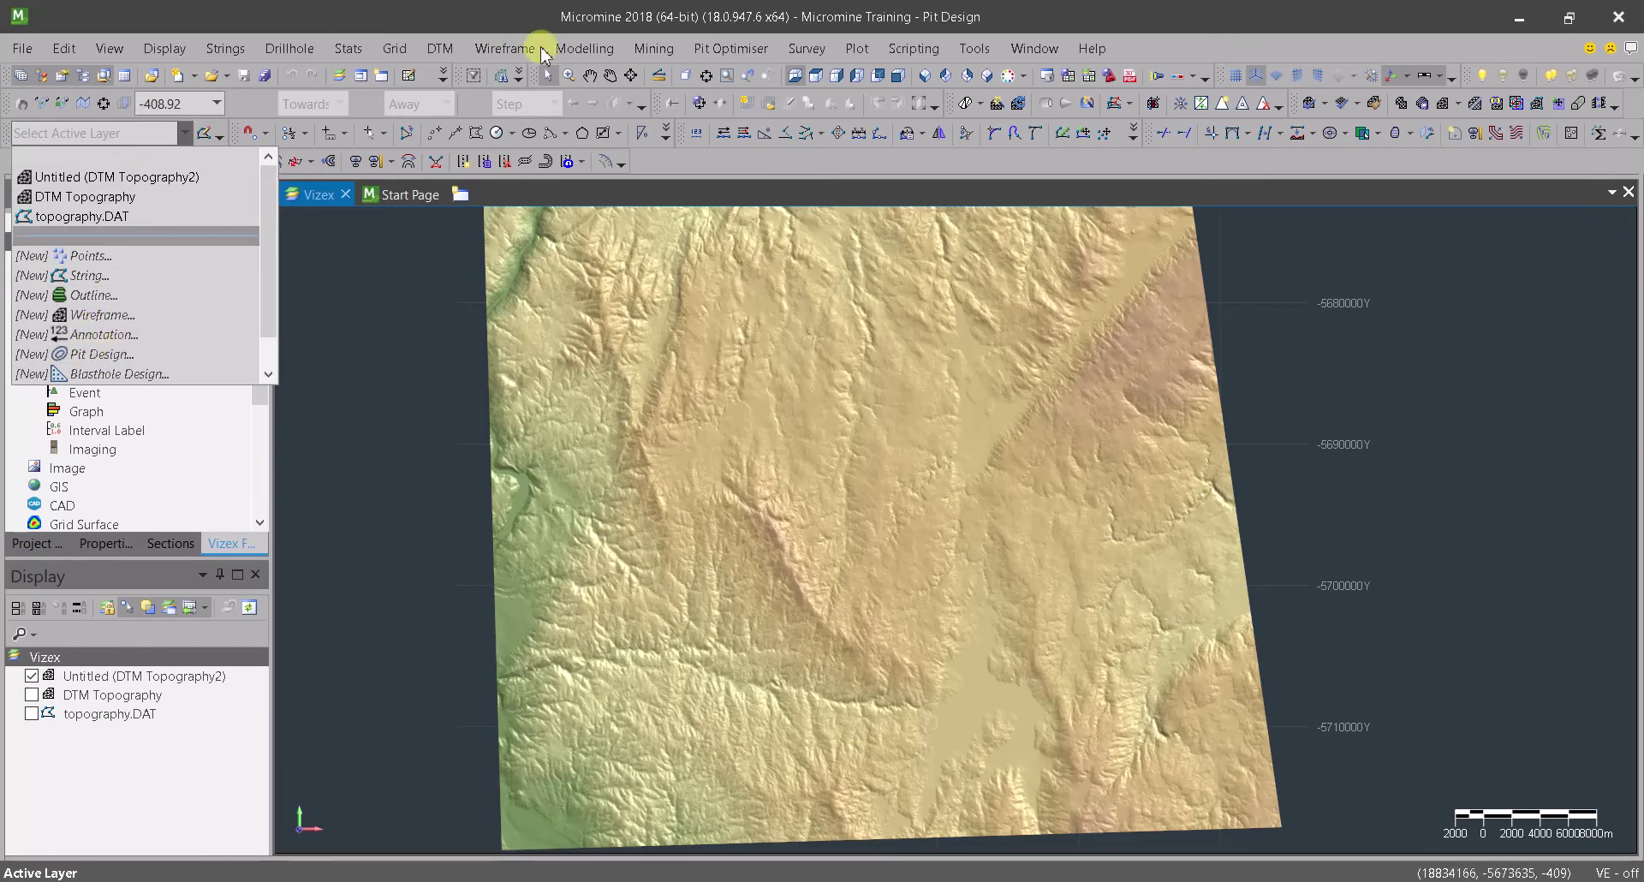
pyautogui.click(654, 49)
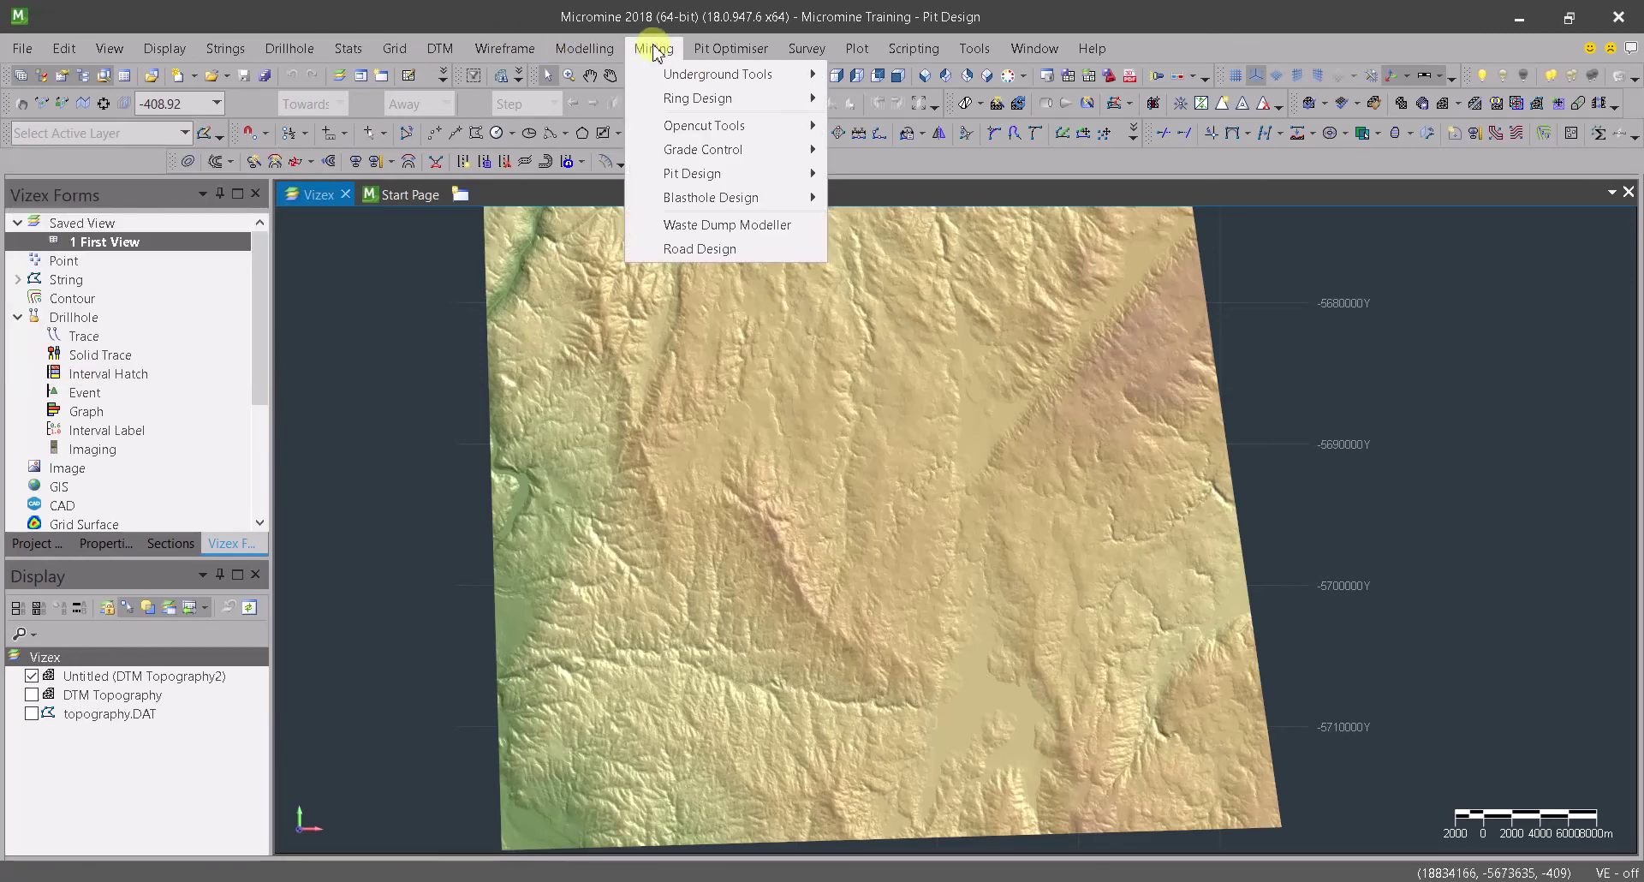
pyautogui.moveTo(715, 173)
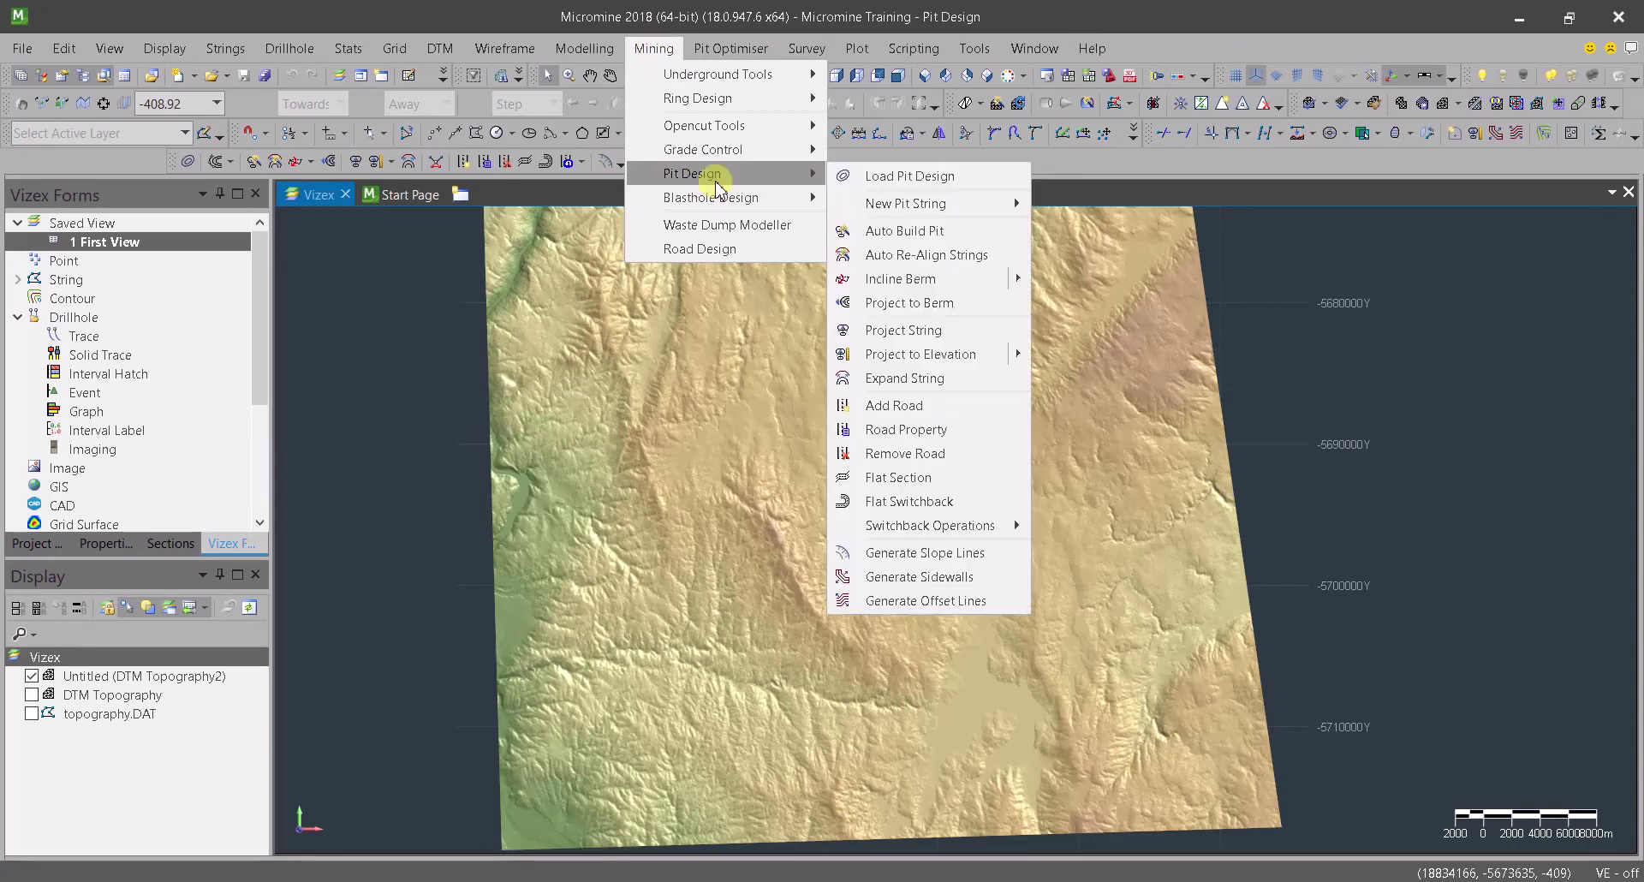
pyautogui.moveTo(921, 204)
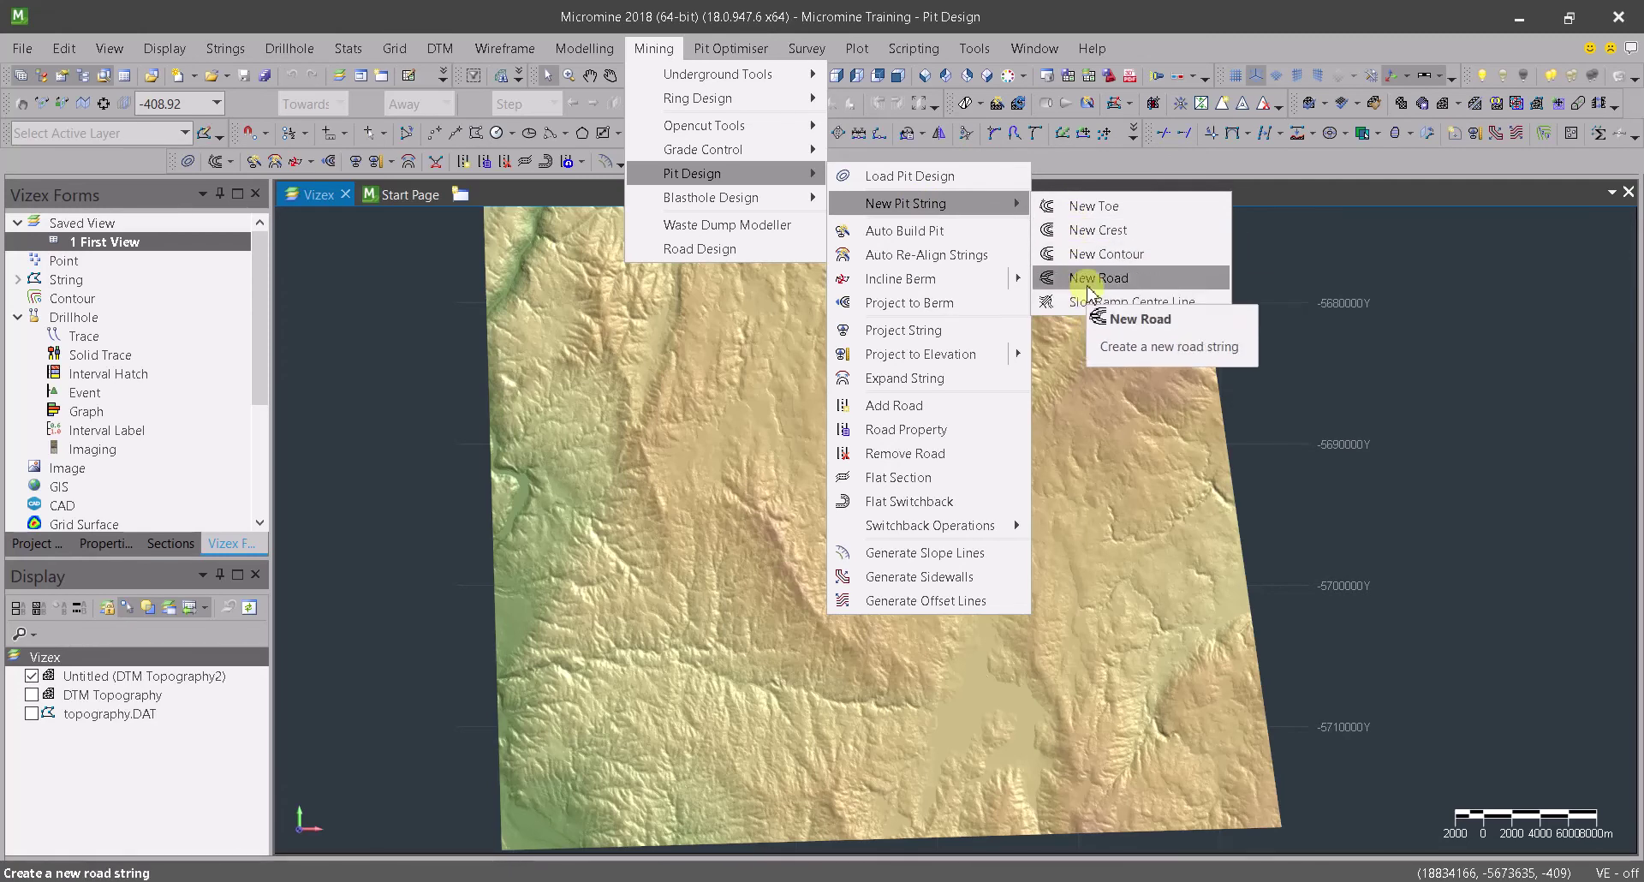
# - Dismiss the pit design menus and bring up pit design terminology.PNG in Photos
pyautogui.click(435, 387)
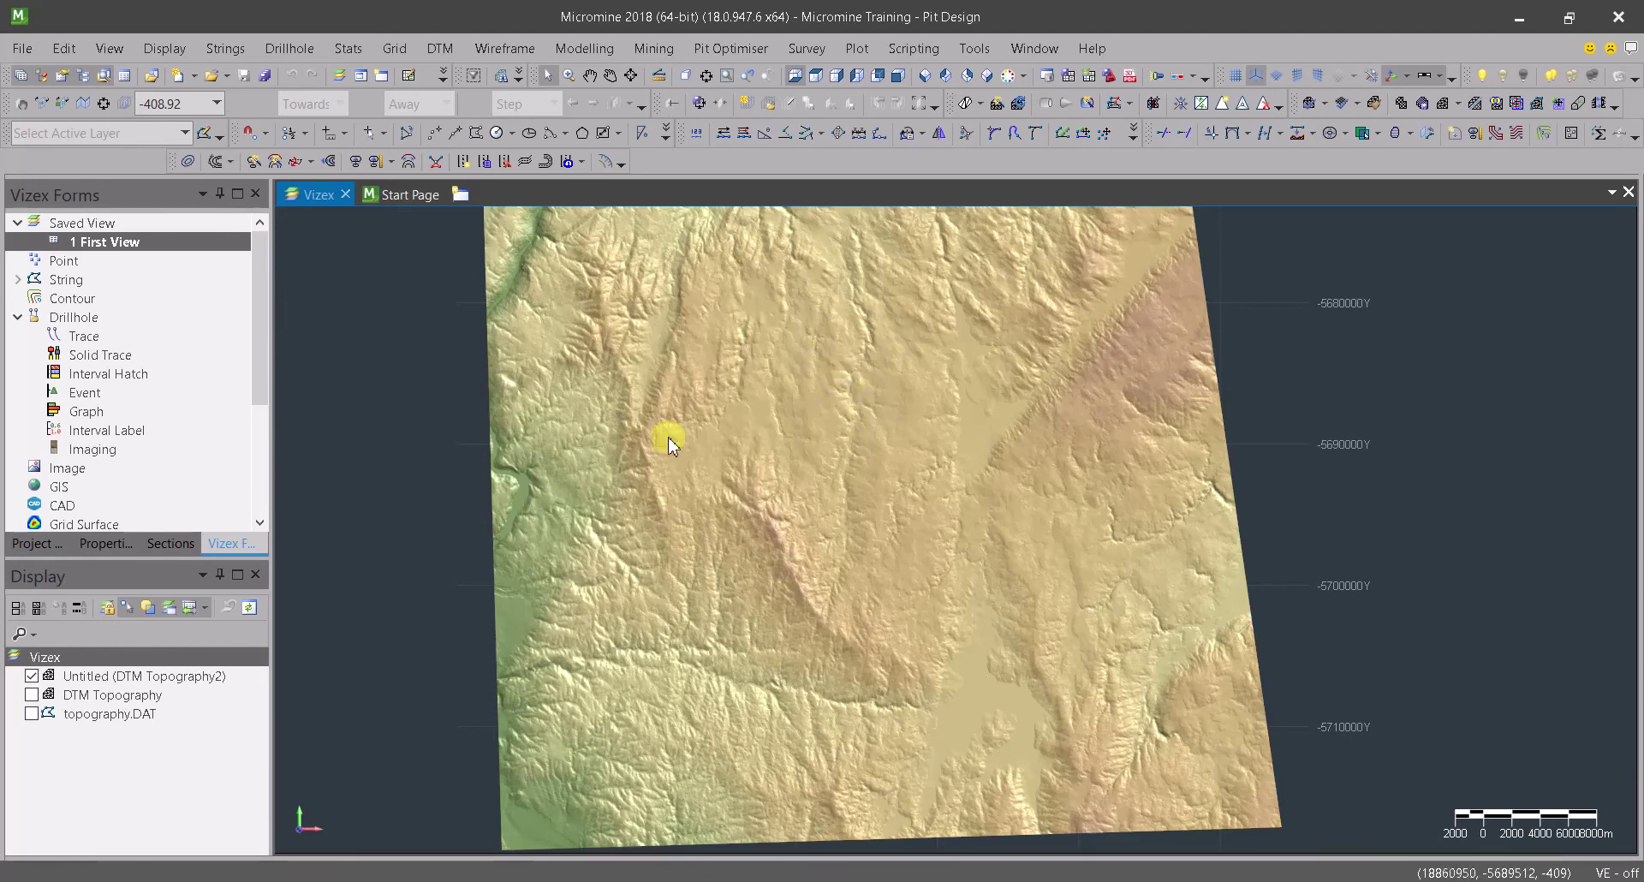
pyautogui.moveTo(767, 879)
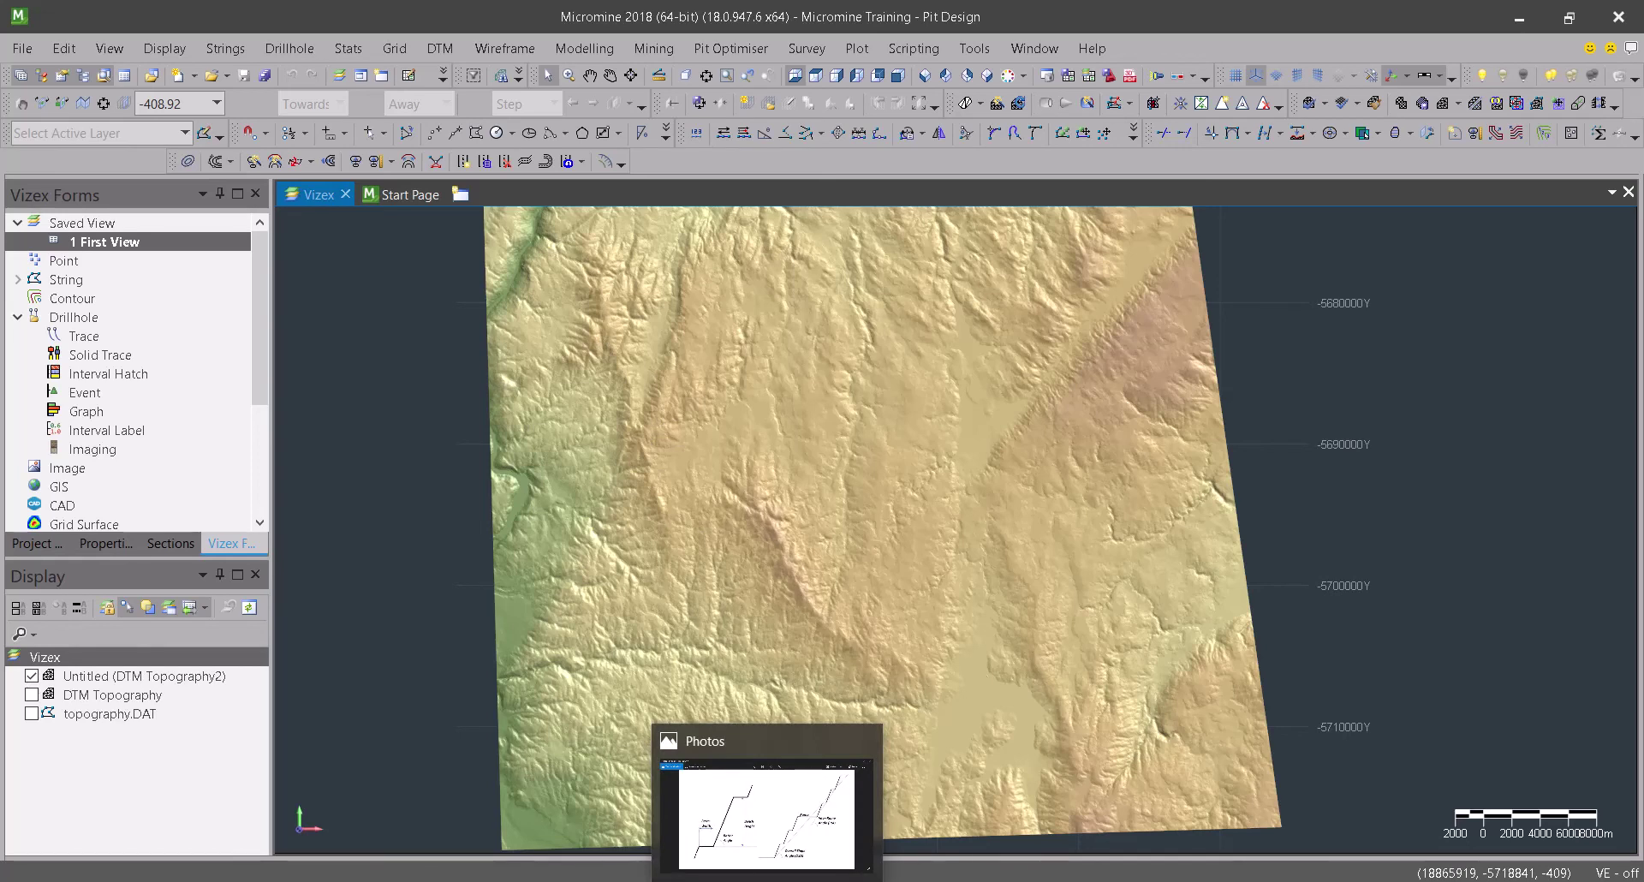
pyautogui.click(766, 813)
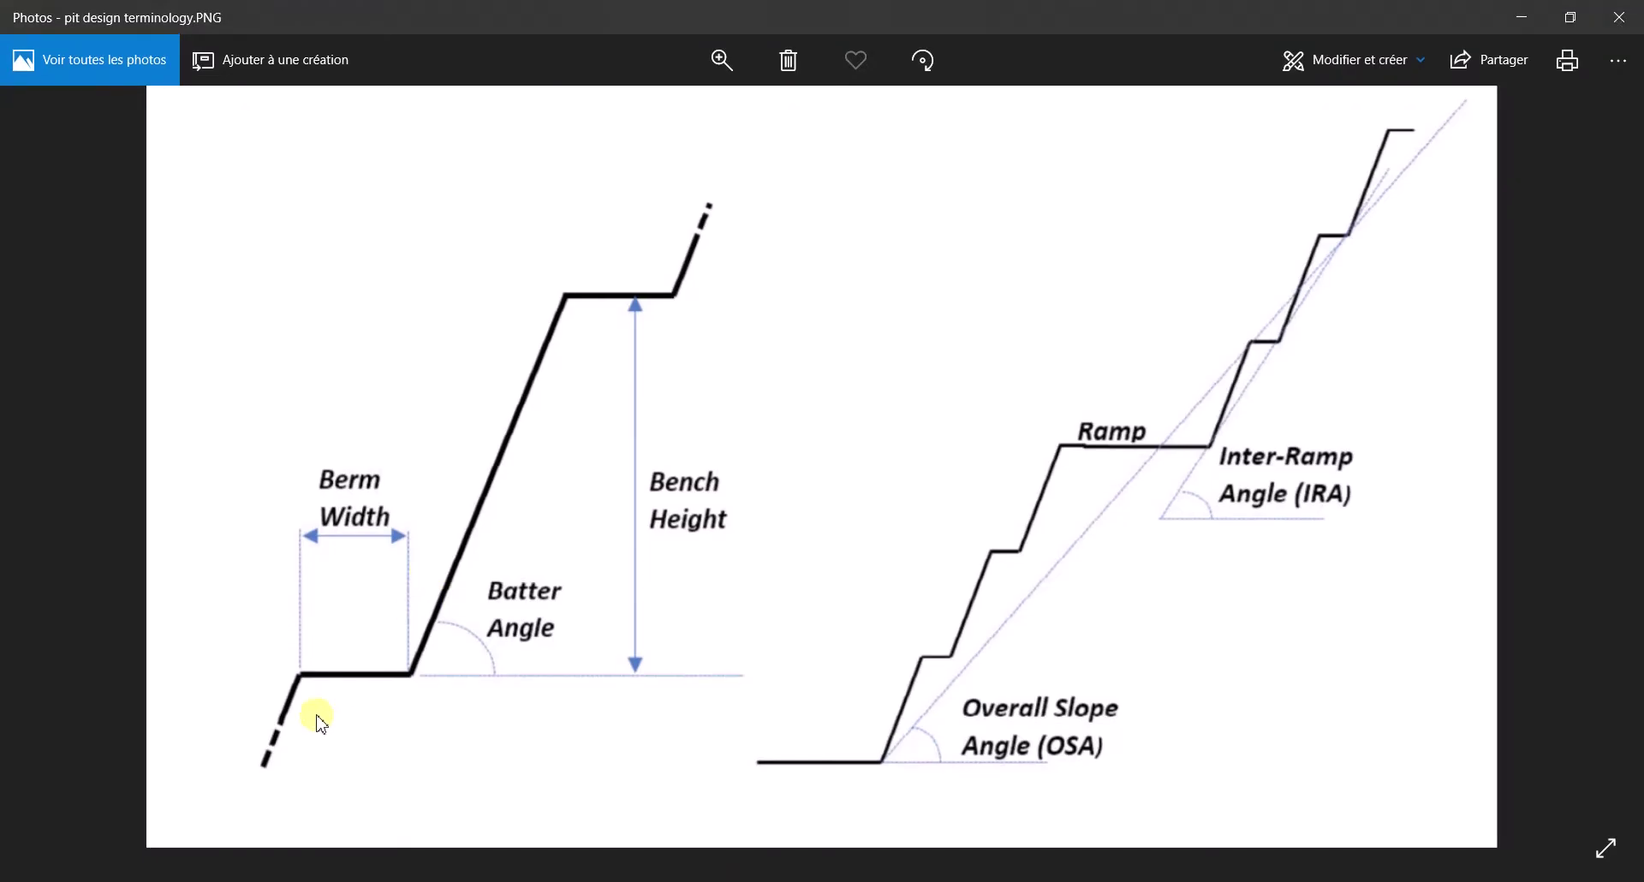
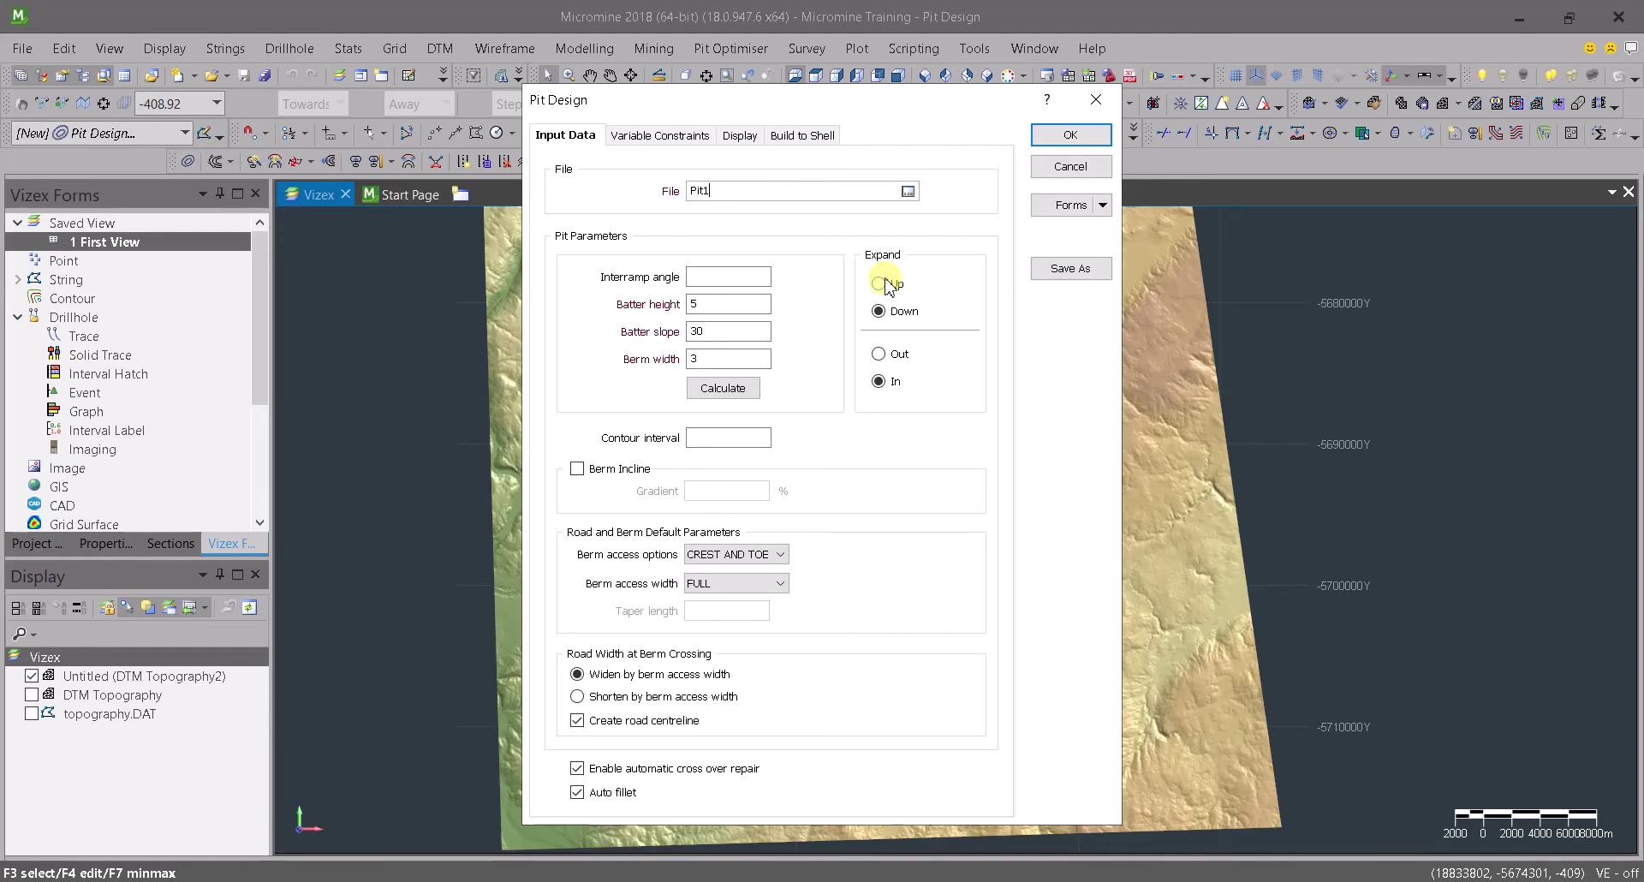
# - Move the Pit Design dialog aside and bring up the pit design terminology diagram
pyautogui.moveTo(920, 103); pyautogui.dragTo(877, 112)
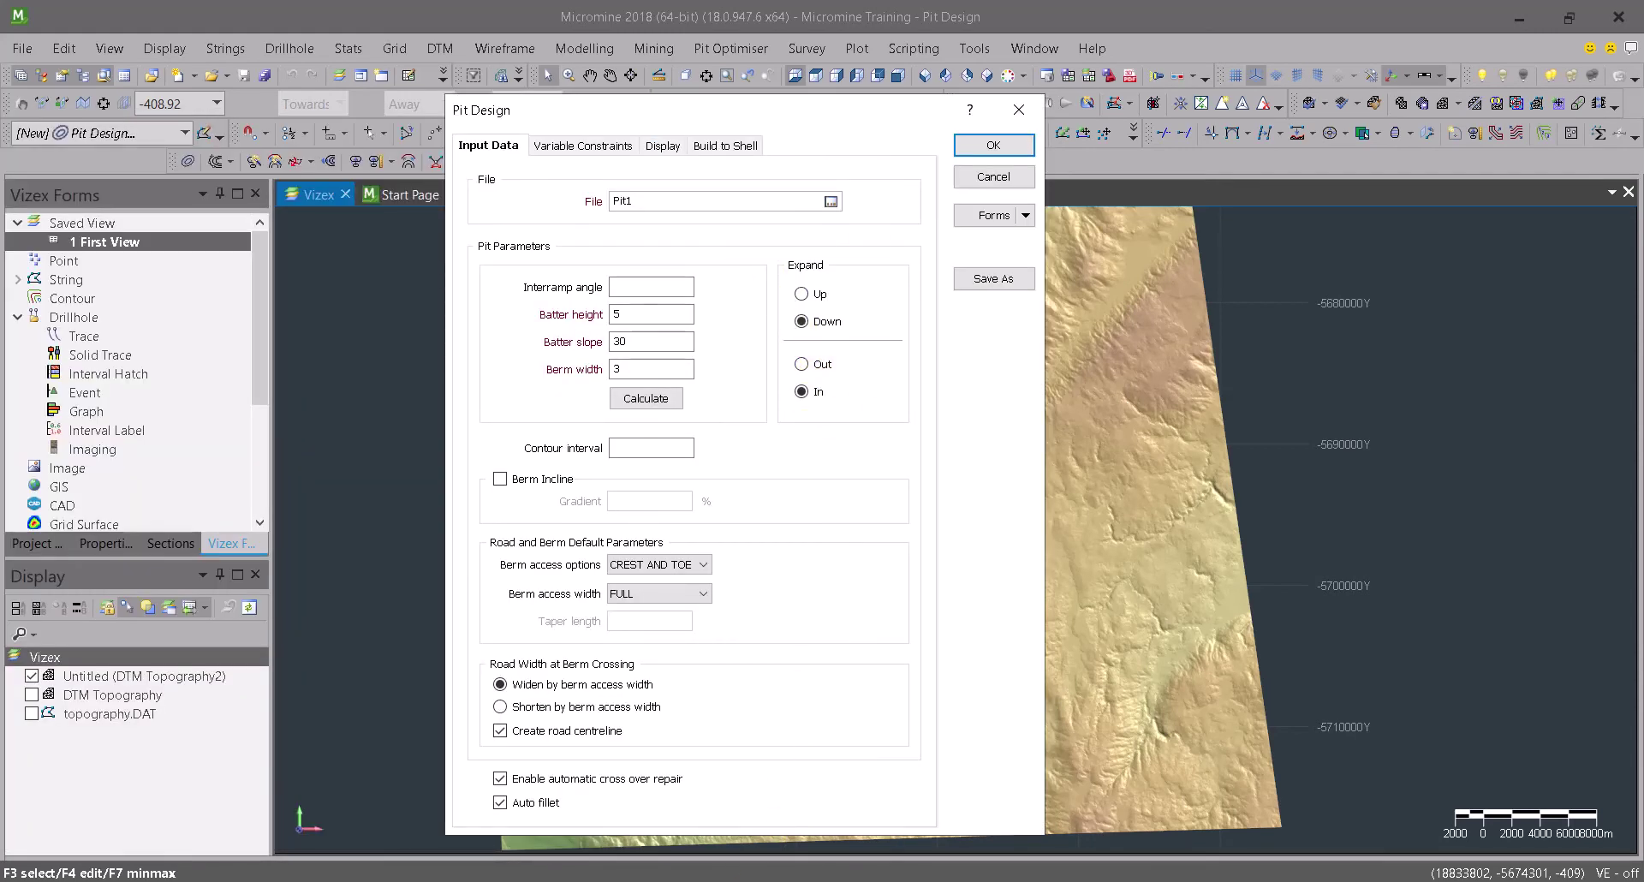
pyautogui.hotkey('alt', 'Tab')
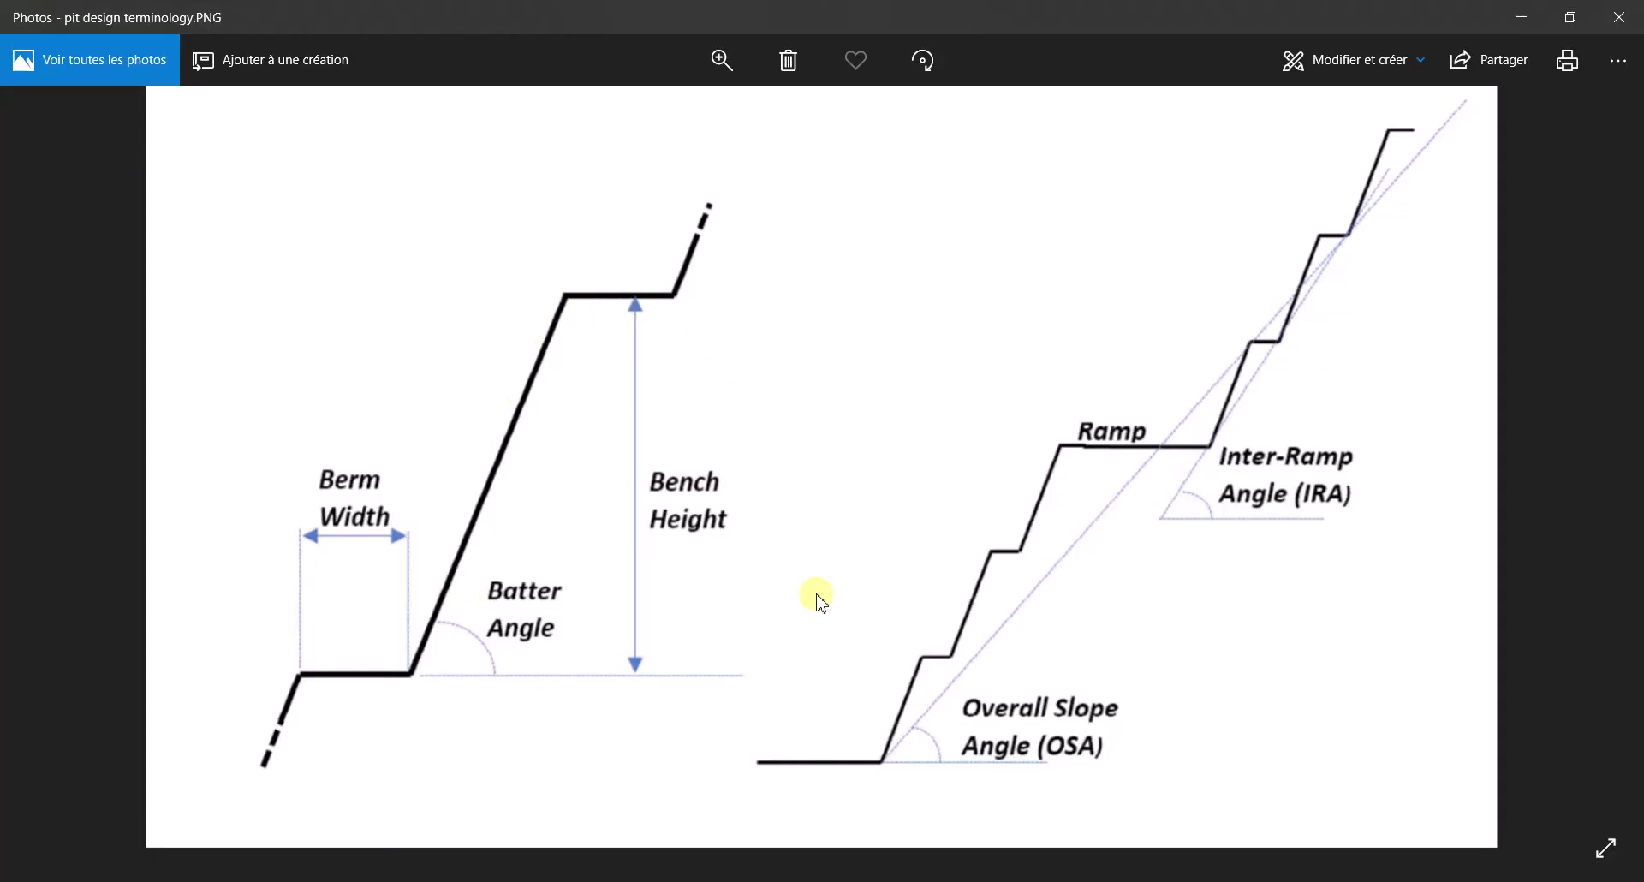
# - Calculate the 23.210 interramp angle from batter height 5, slope 30 and berm width 3
pyautogui.click(1522, 18)
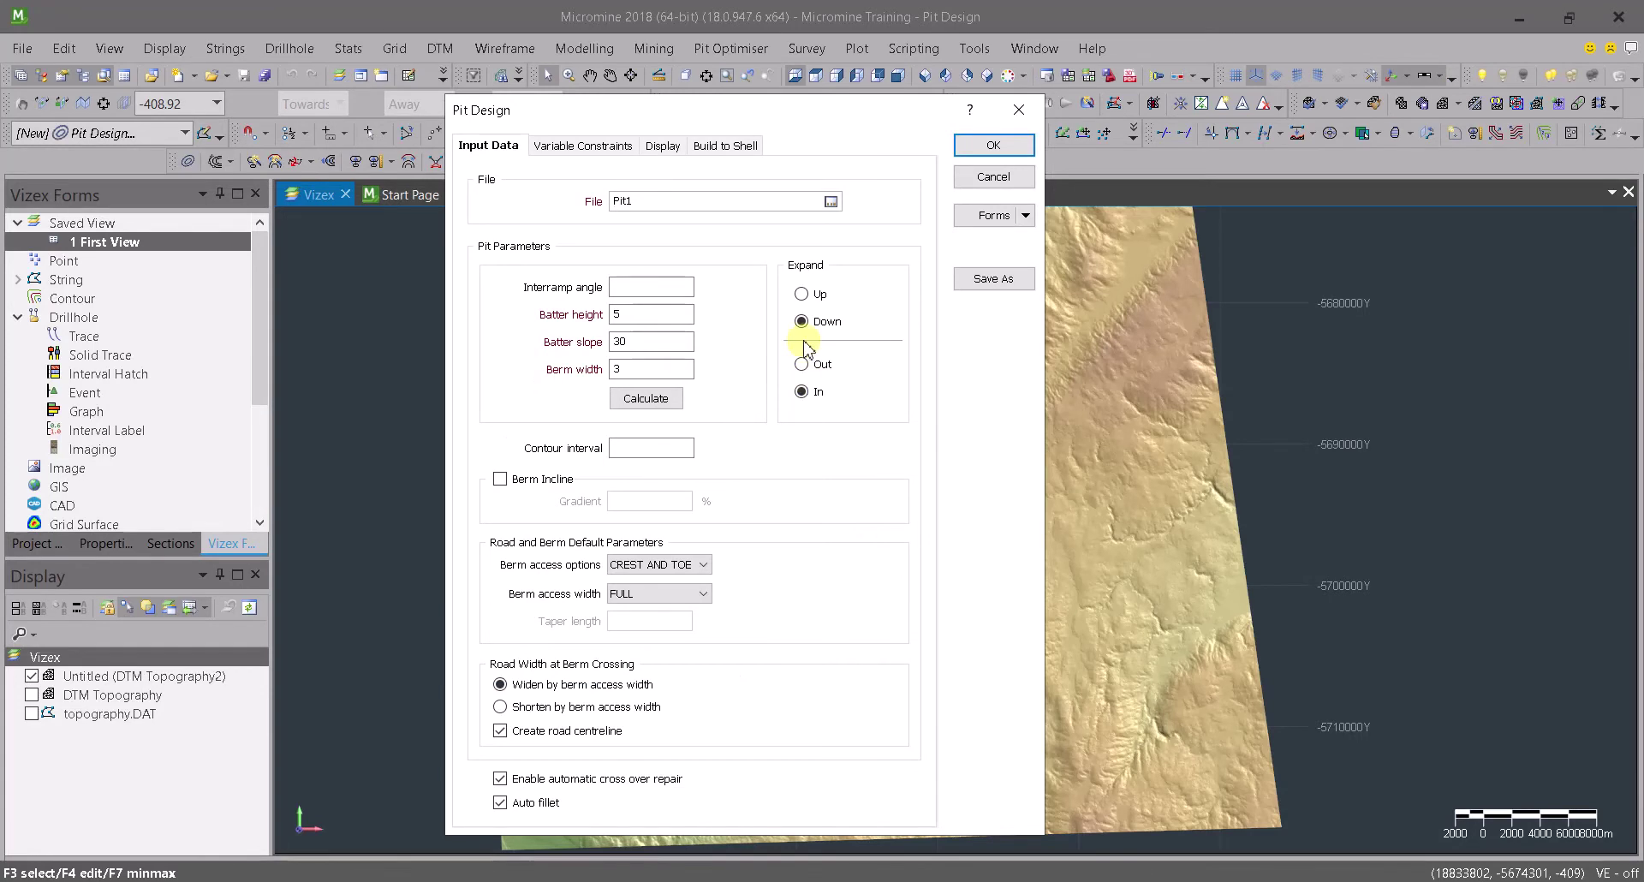
pyautogui.click(625, 318)
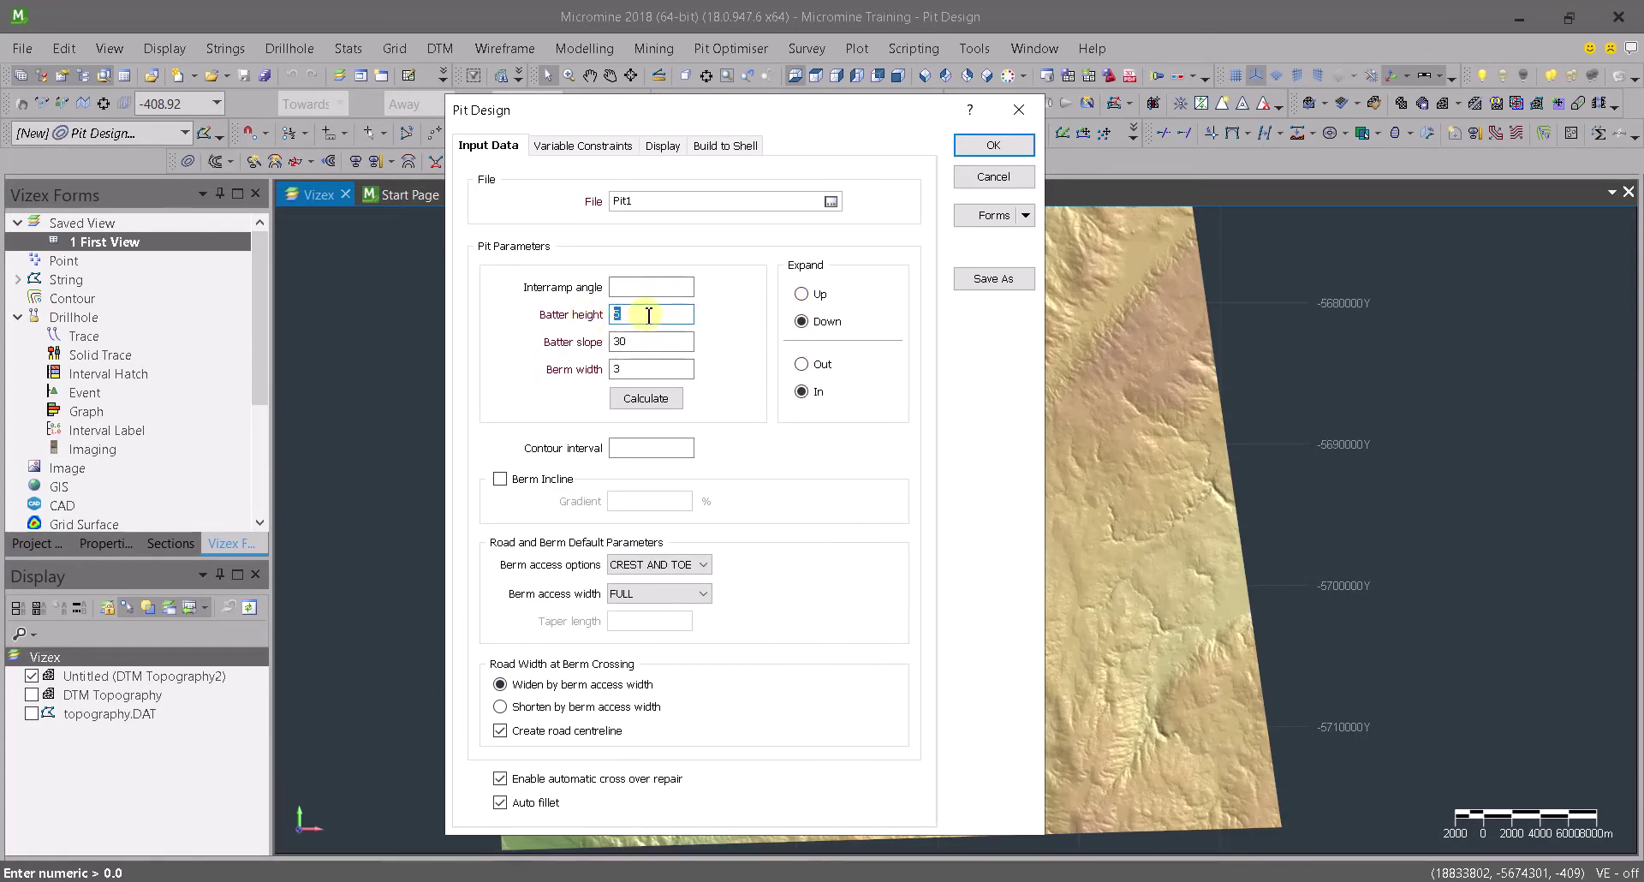
pyautogui.moveTo(644, 341); pyautogui.dragTo(601, 344)
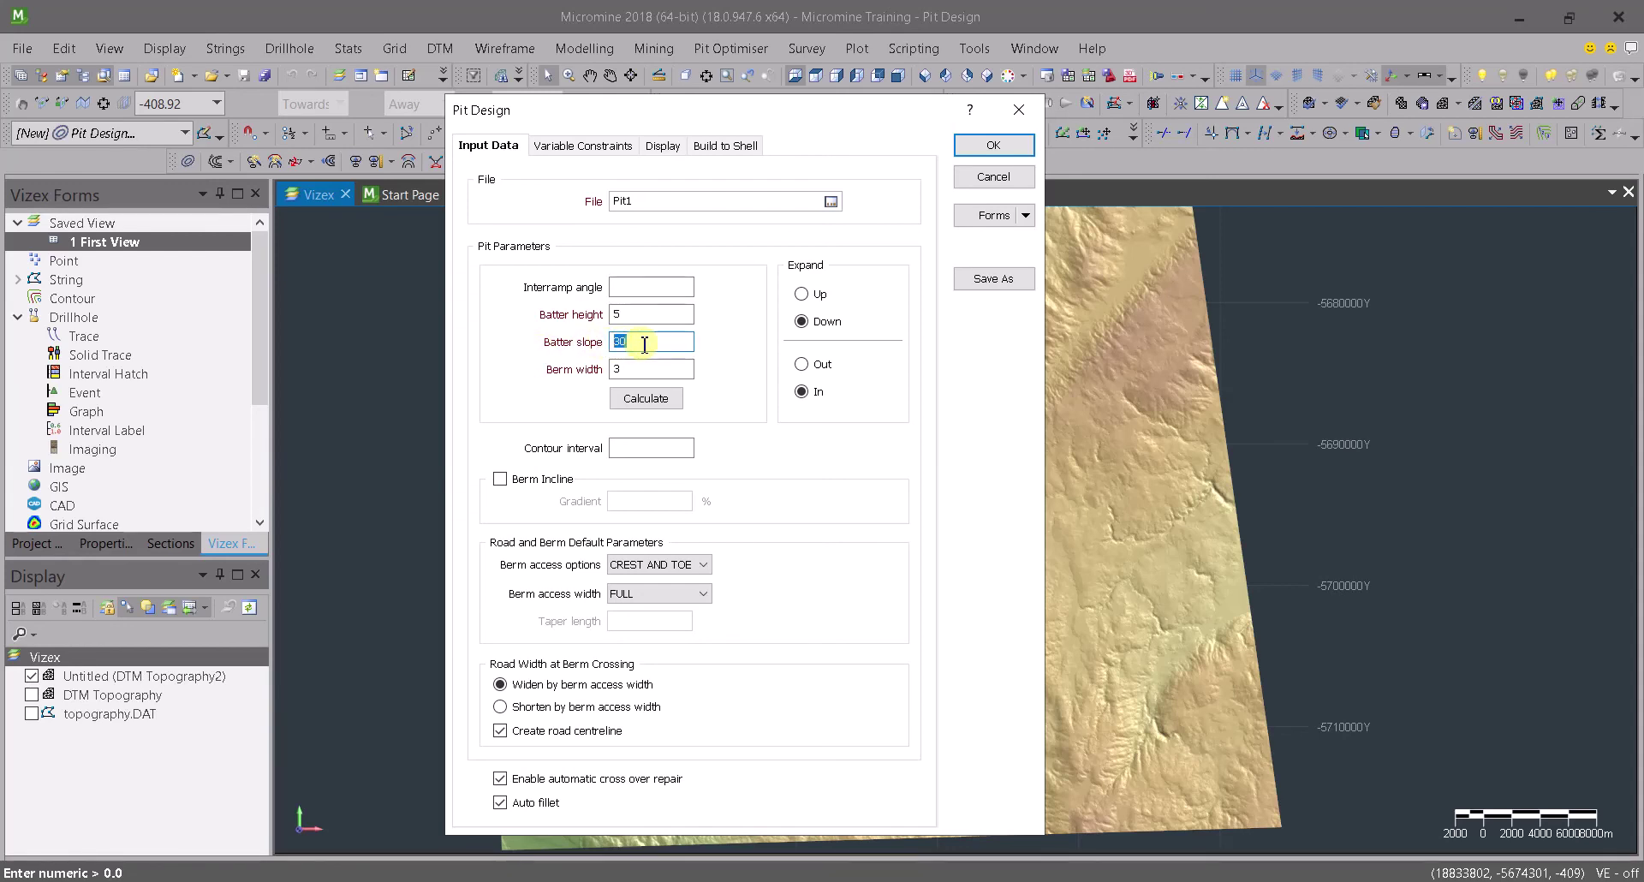
pyautogui.click(620, 368)
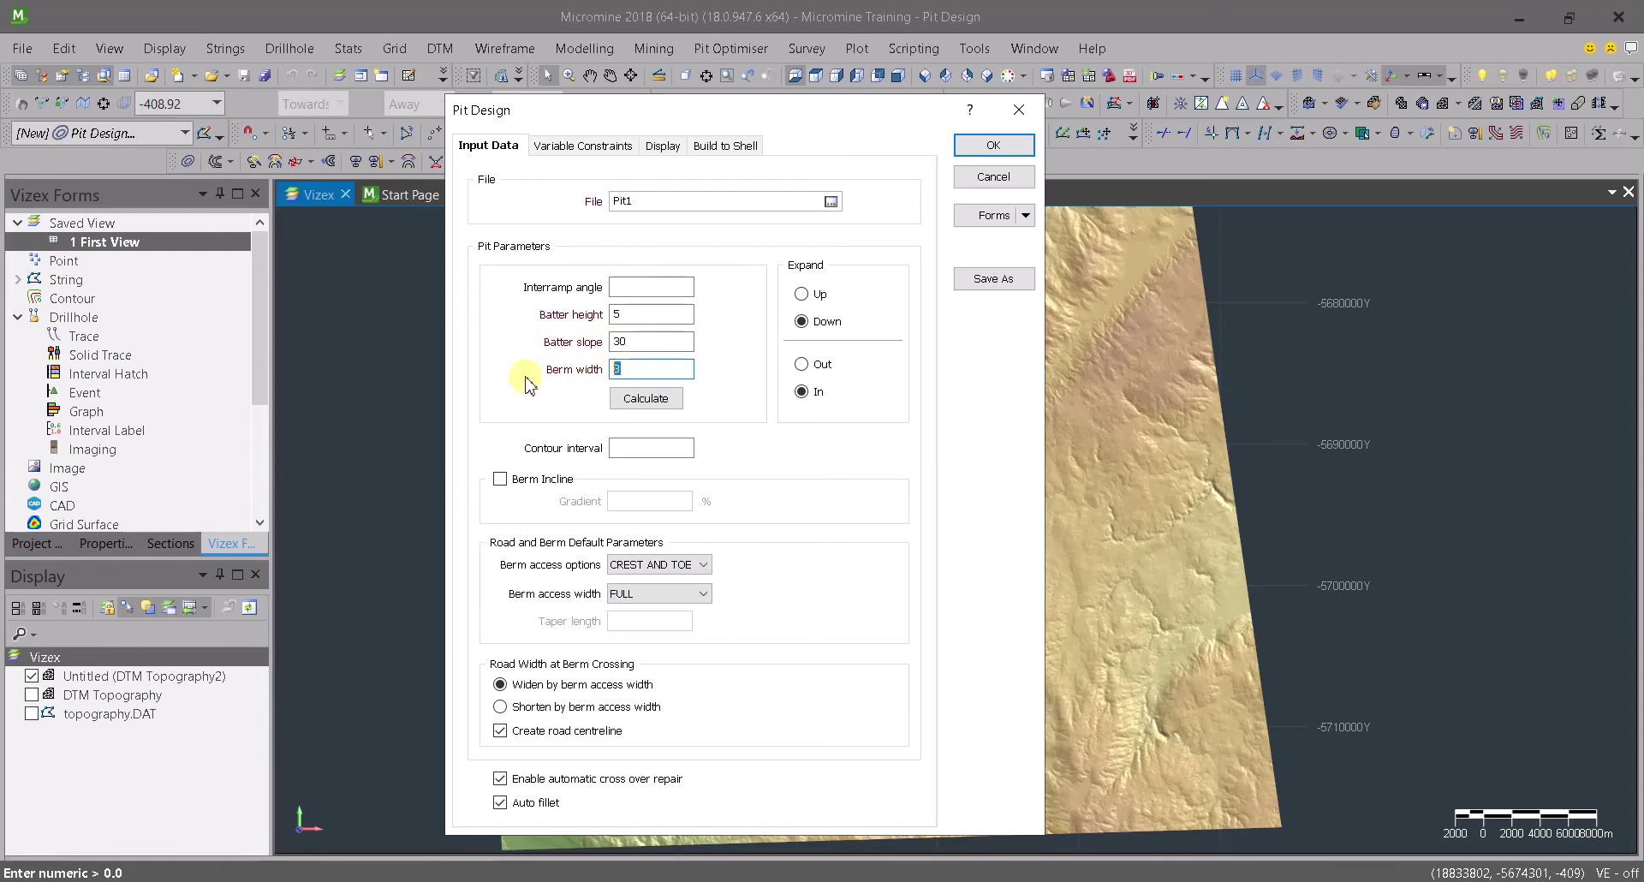
pyautogui.click(645, 398)
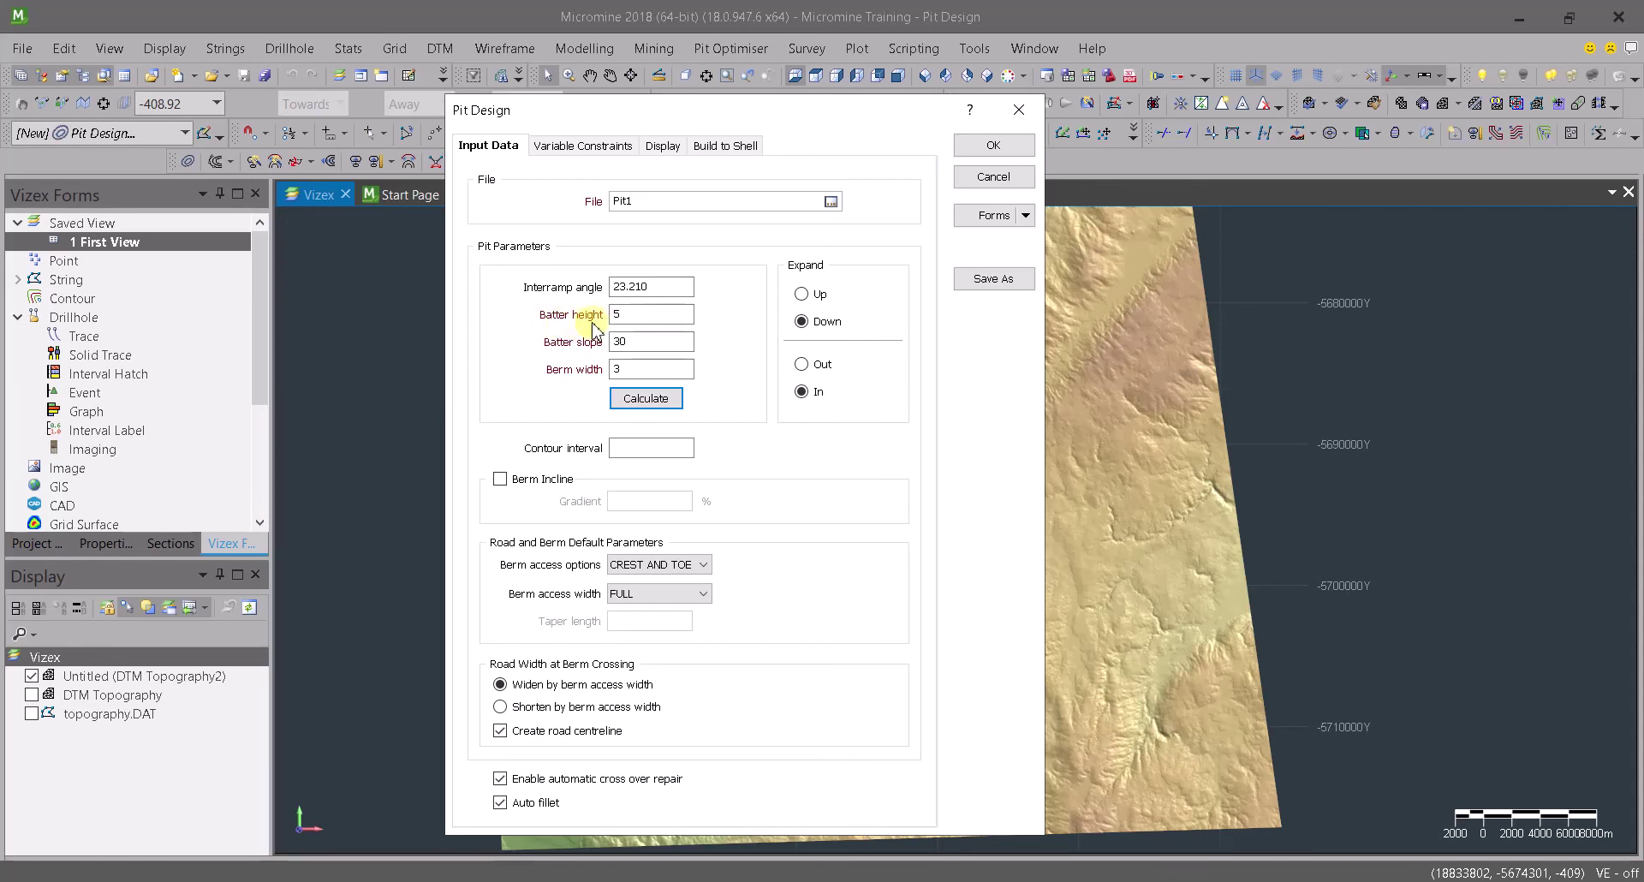
pyautogui.click(637, 341)
pyautogui.click(661, 147)
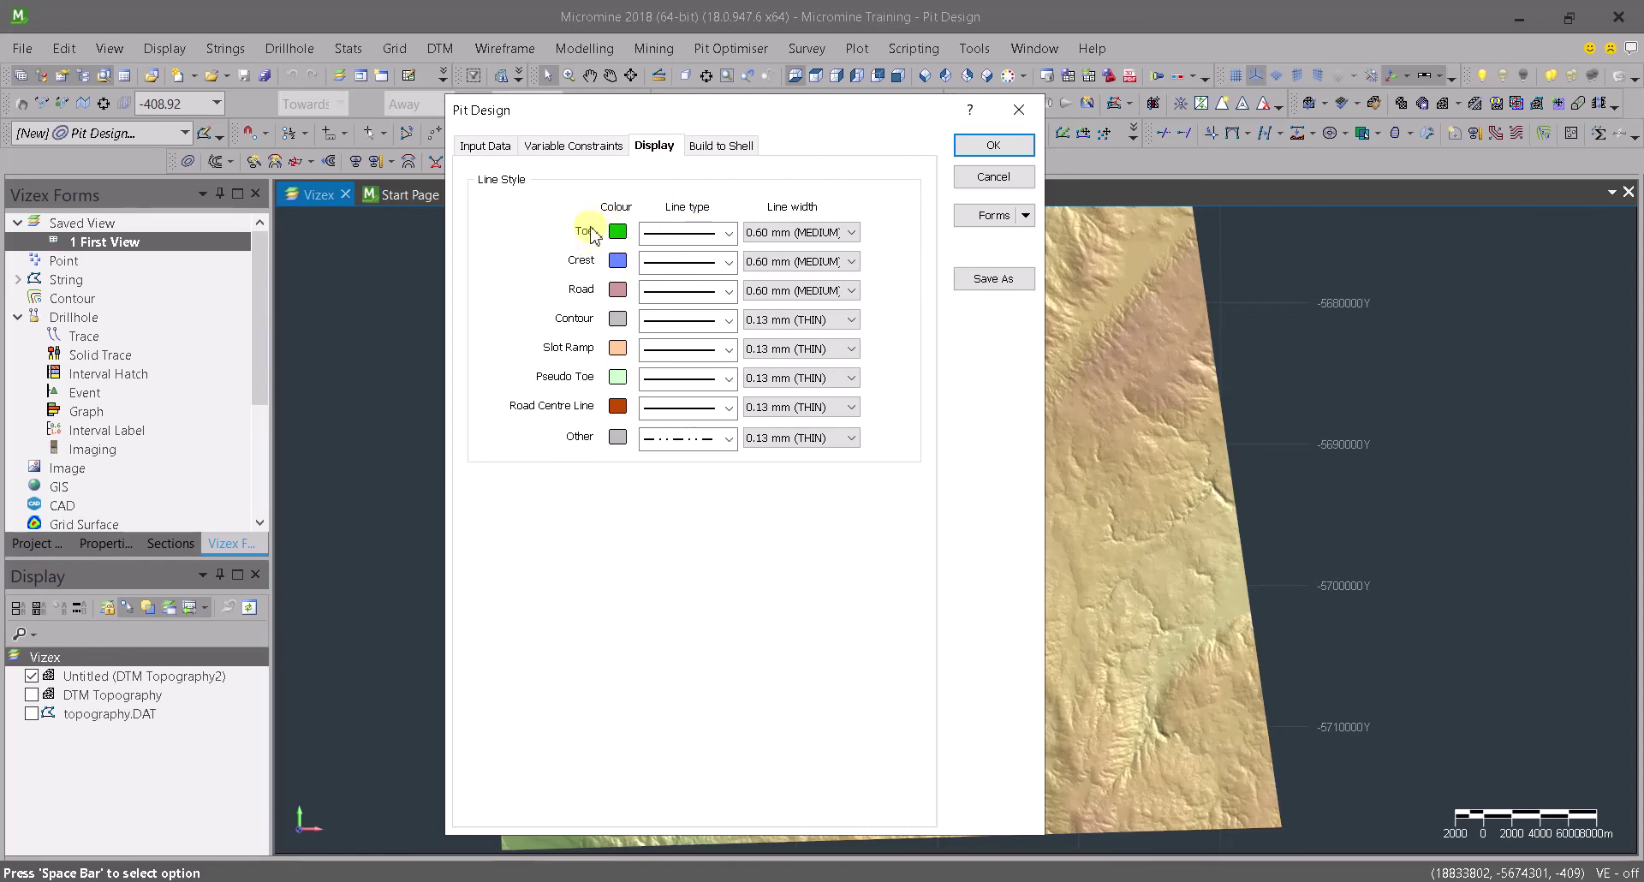
# - Set the crest line colour to blue and keep the toe line width at 0.60 mm
pyautogui.click(617, 262)
pyautogui.click(634, 254)
pyautogui.click(785, 232)
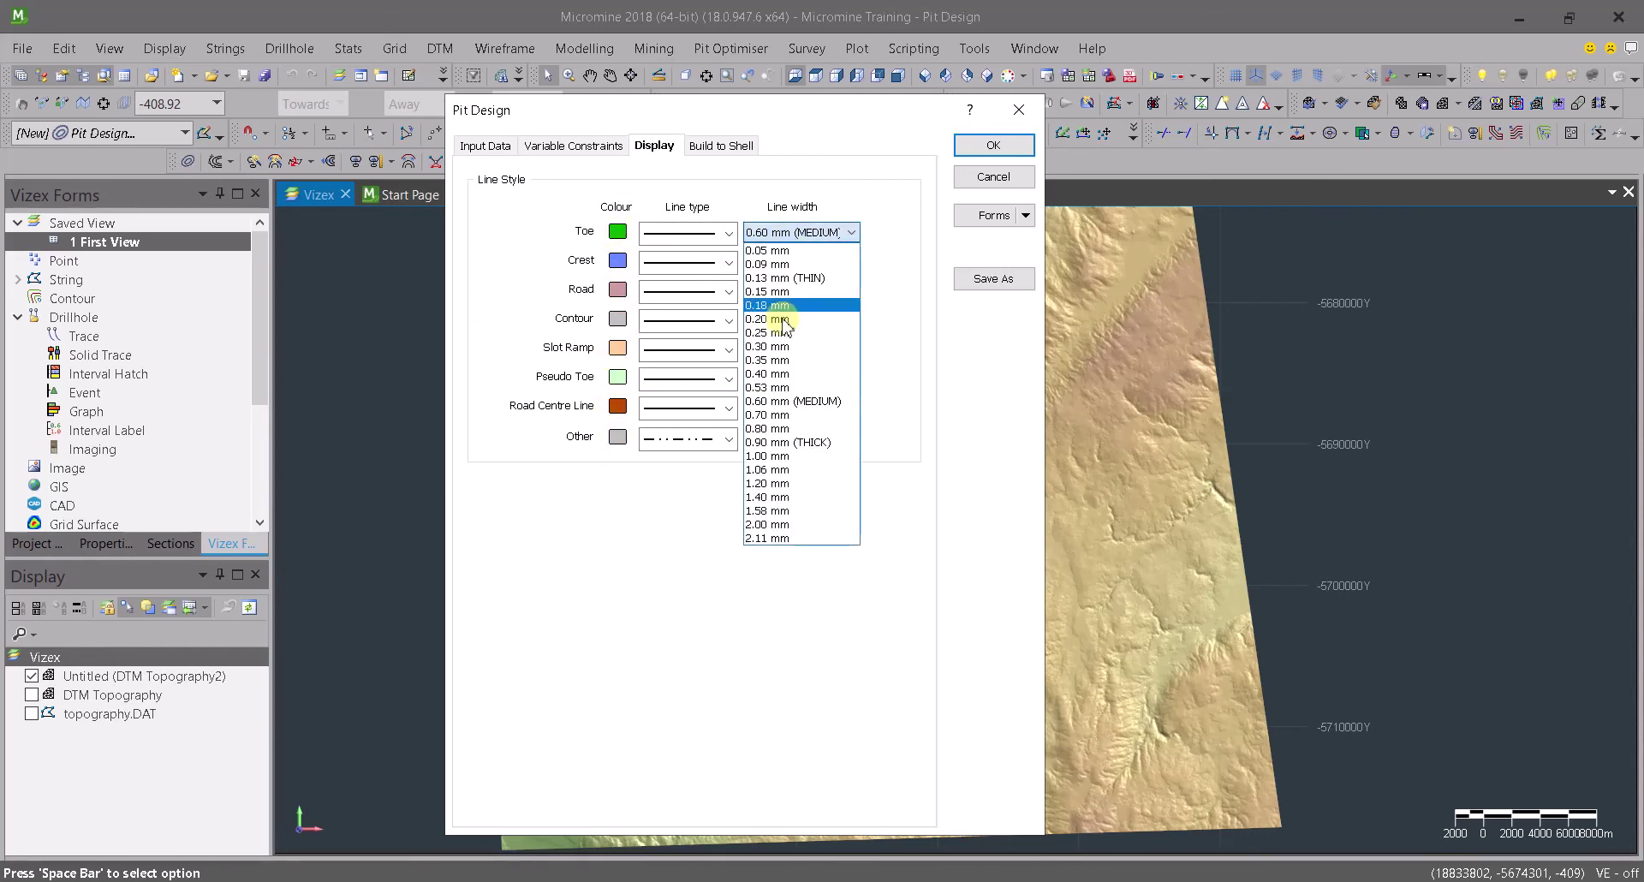
pyautogui.click(782, 232)
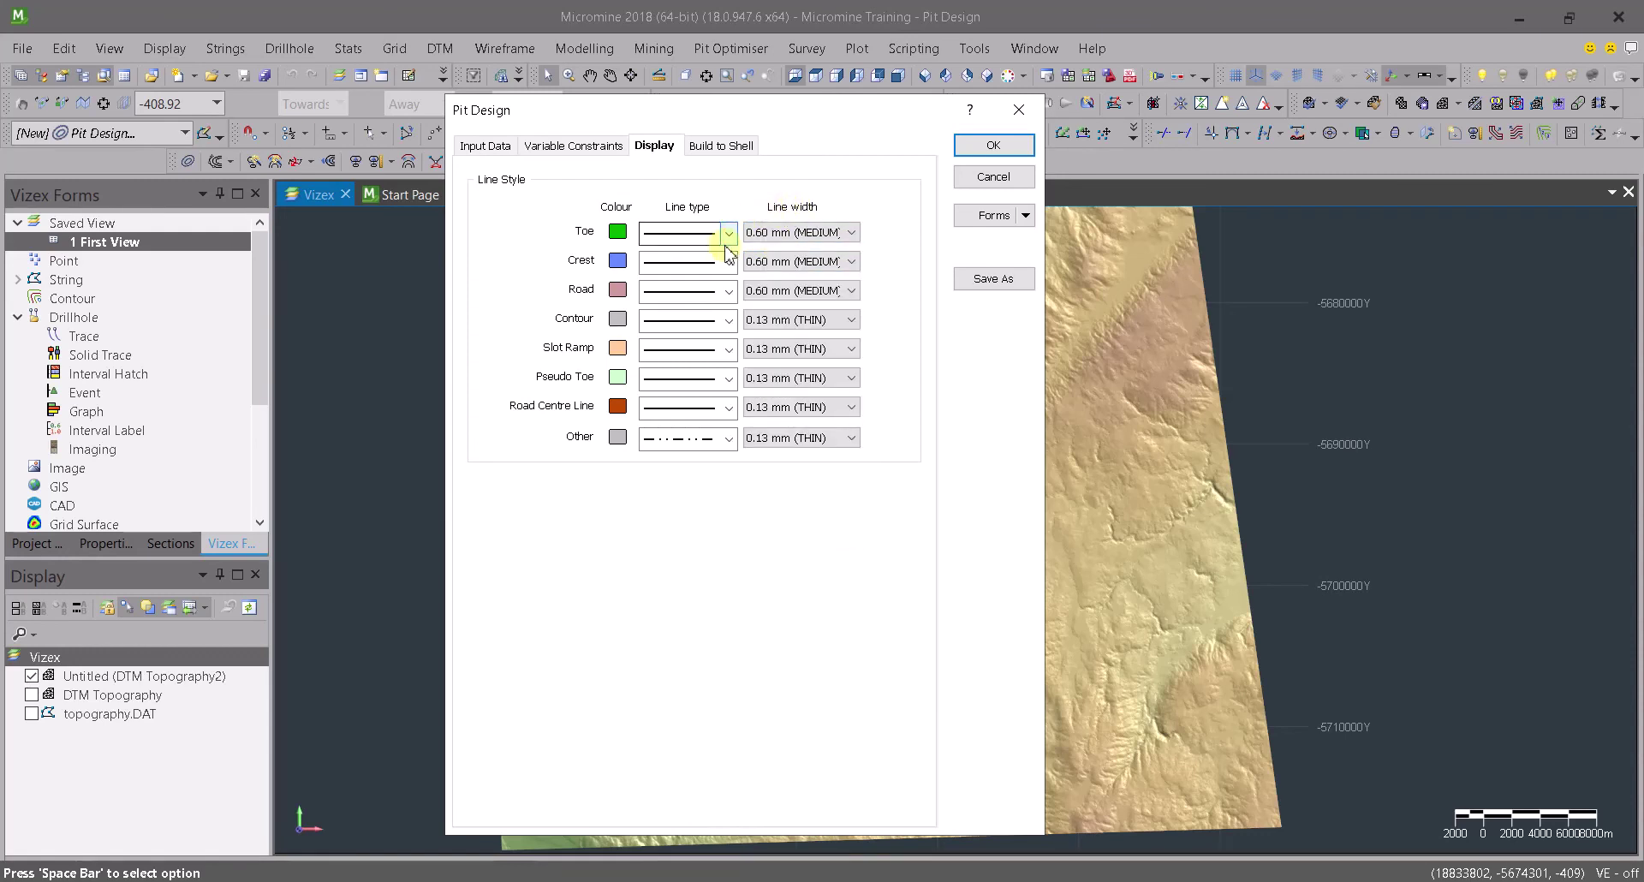
pyautogui.click(685, 232)
pyautogui.click(617, 379)
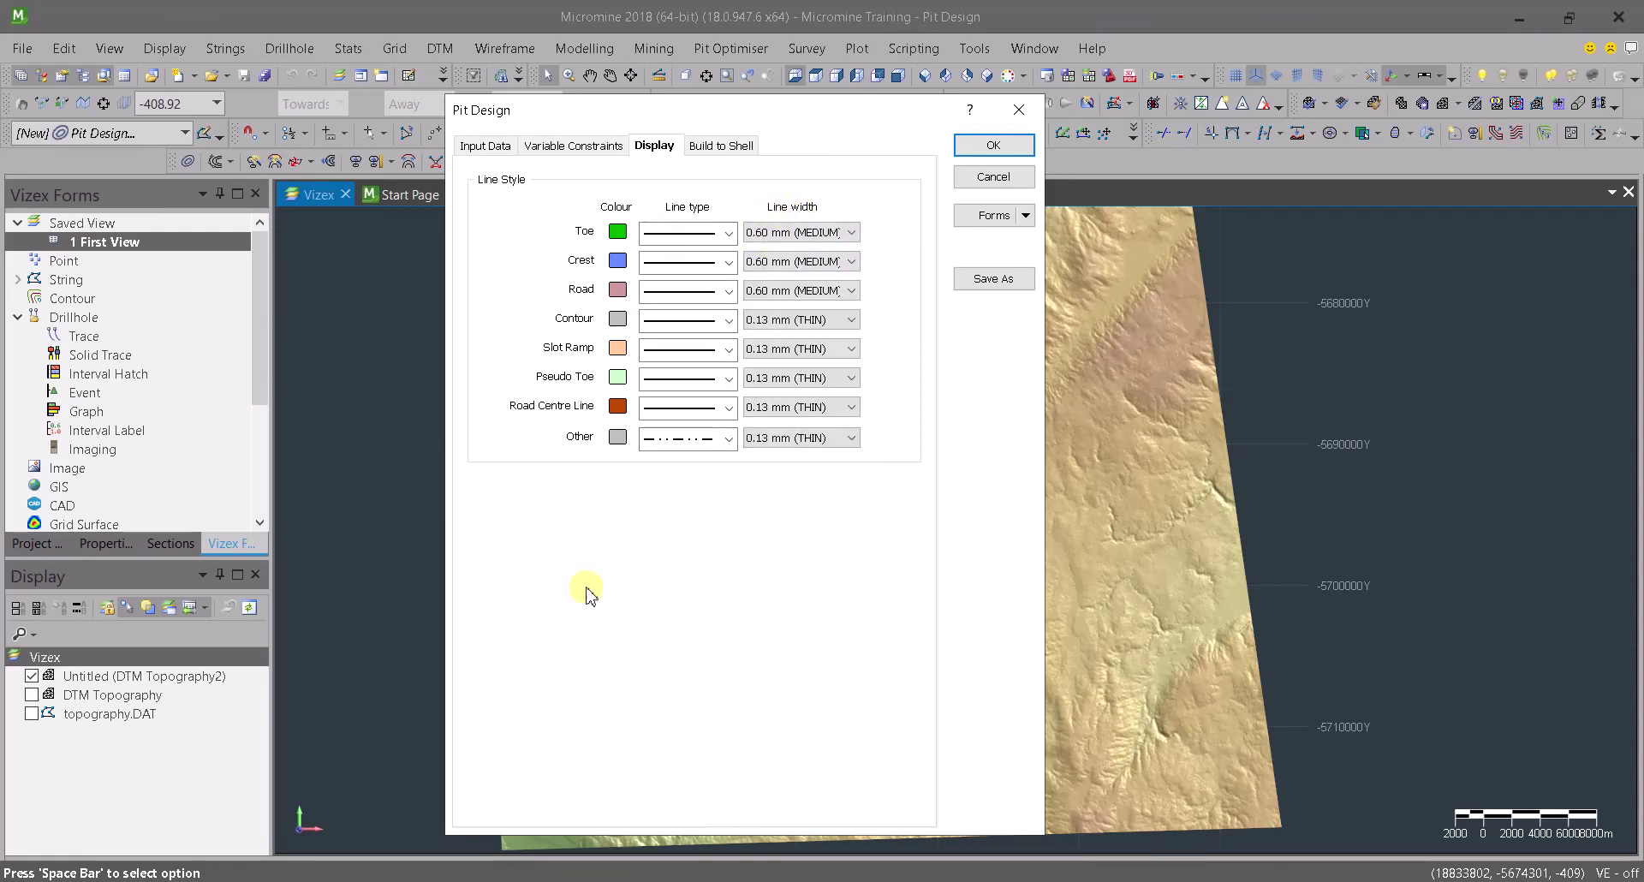
# - Review the Variable Constraints and Build to Shell settings, then accept the pit design
pyautogui.click(602, 144)
pyautogui.click(733, 147)
pyautogui.click(609, 147)
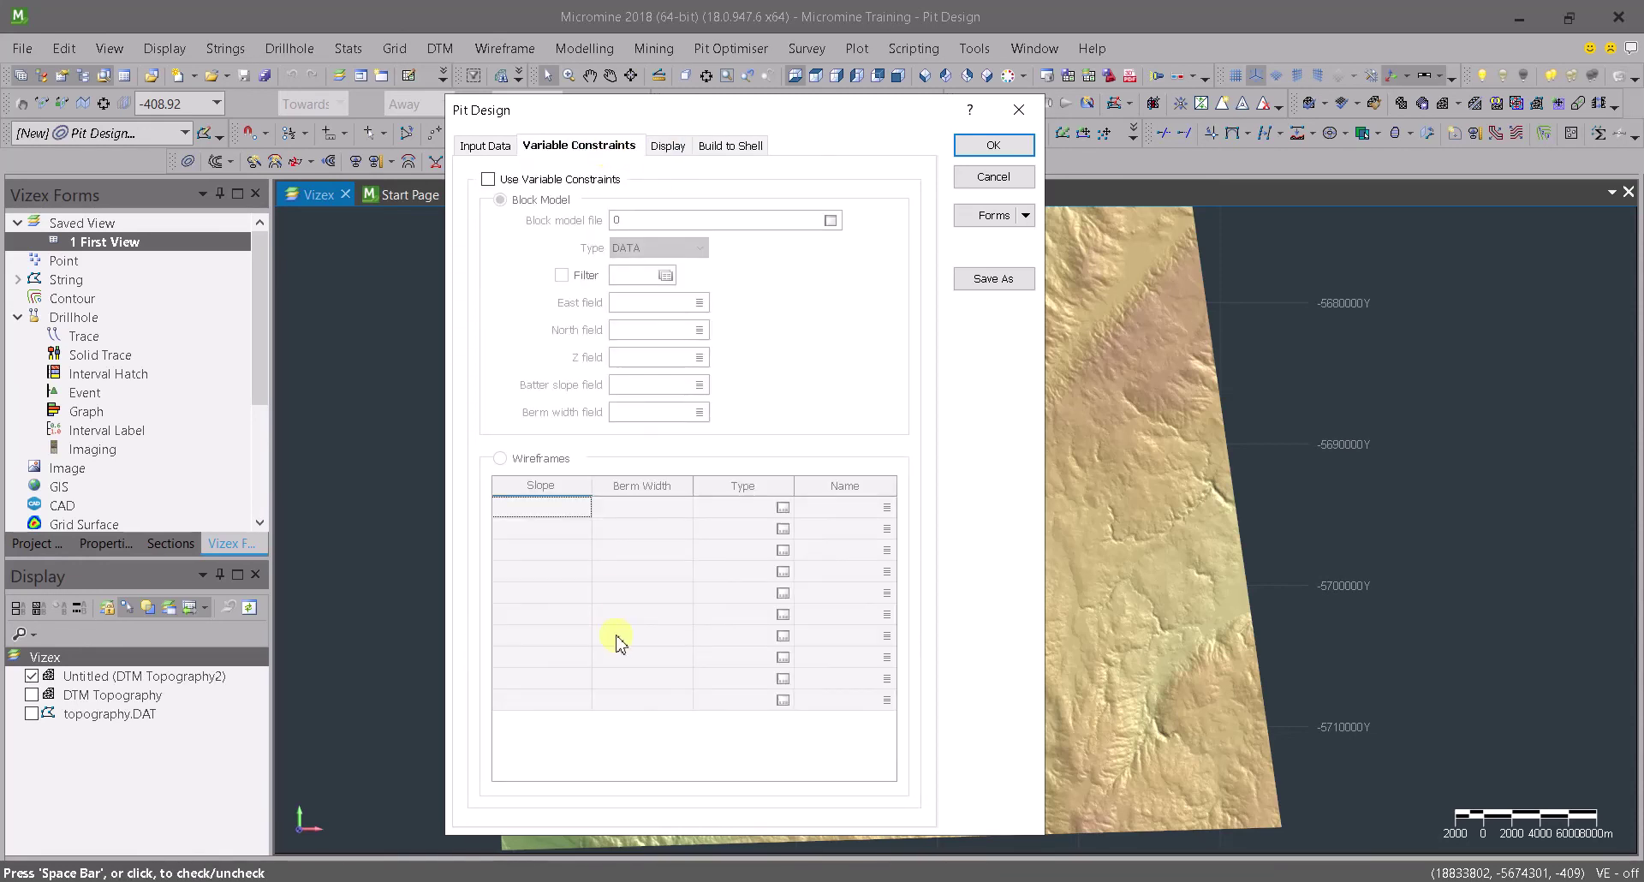
pyautogui.click(735, 144)
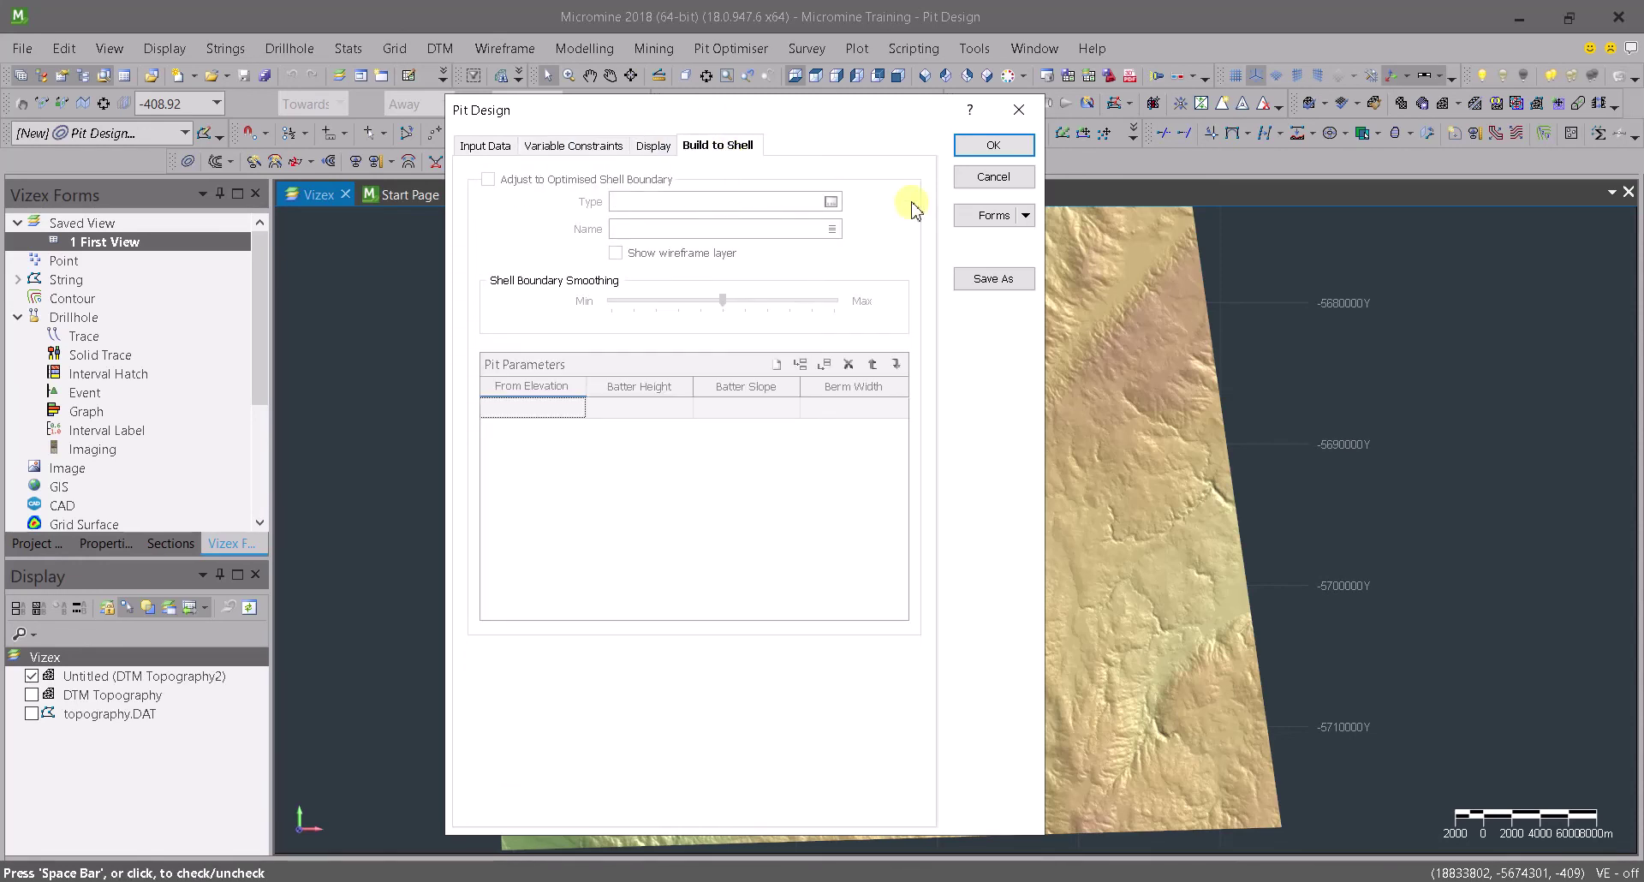
pyautogui.click(991, 145)
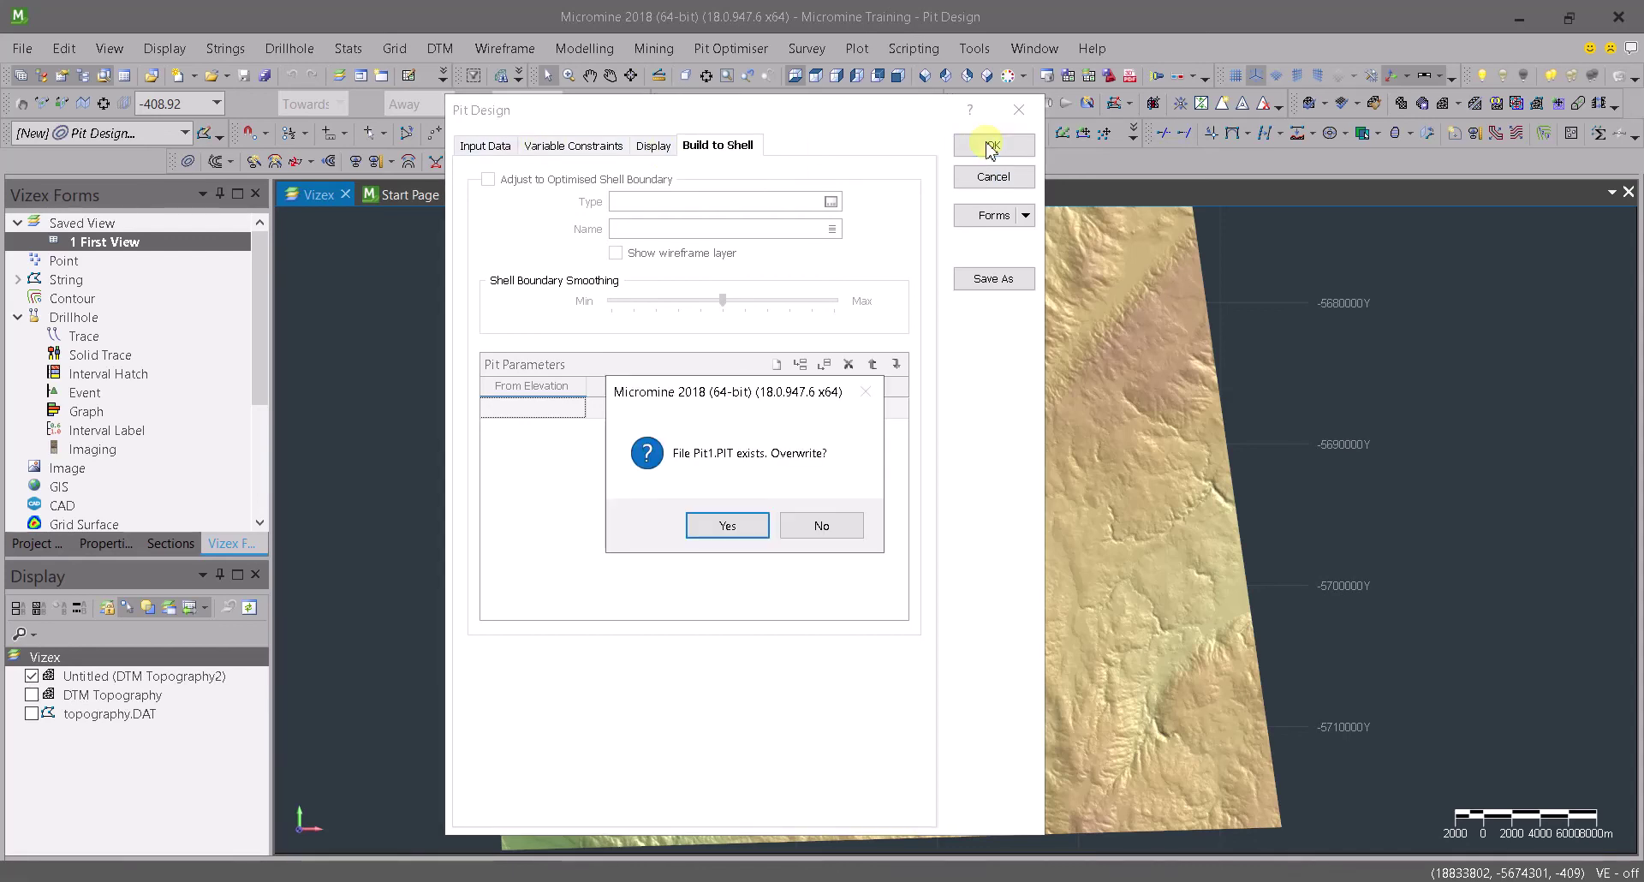
# - Overwrite Pit1.PIT, then select its layer and show its properties
pyautogui.click(734, 525)
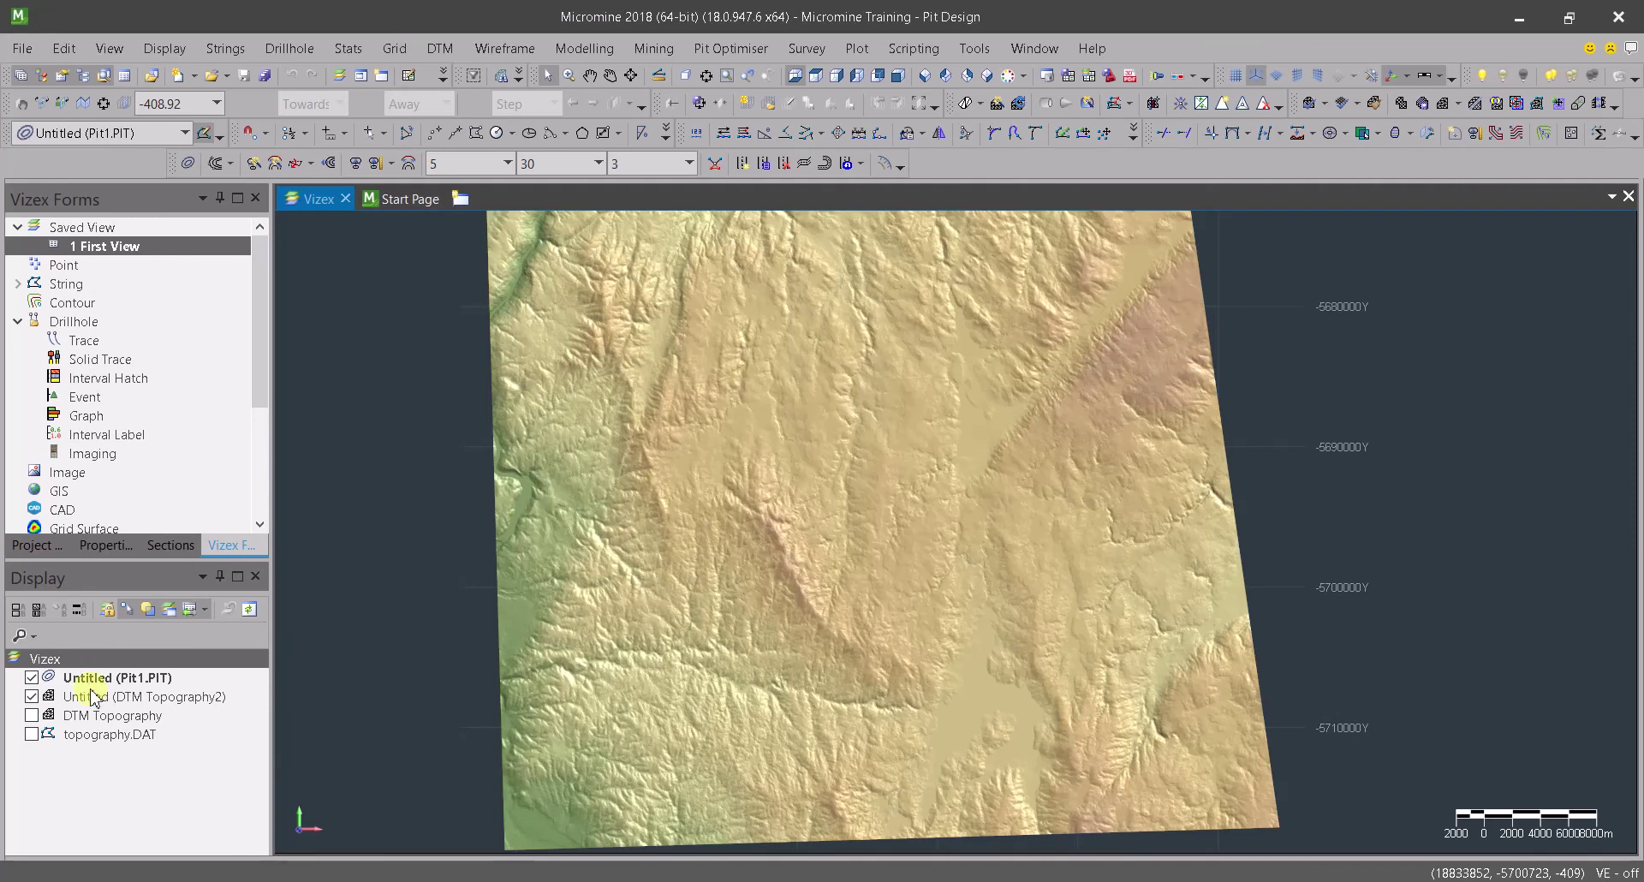
pyautogui.click(107, 683)
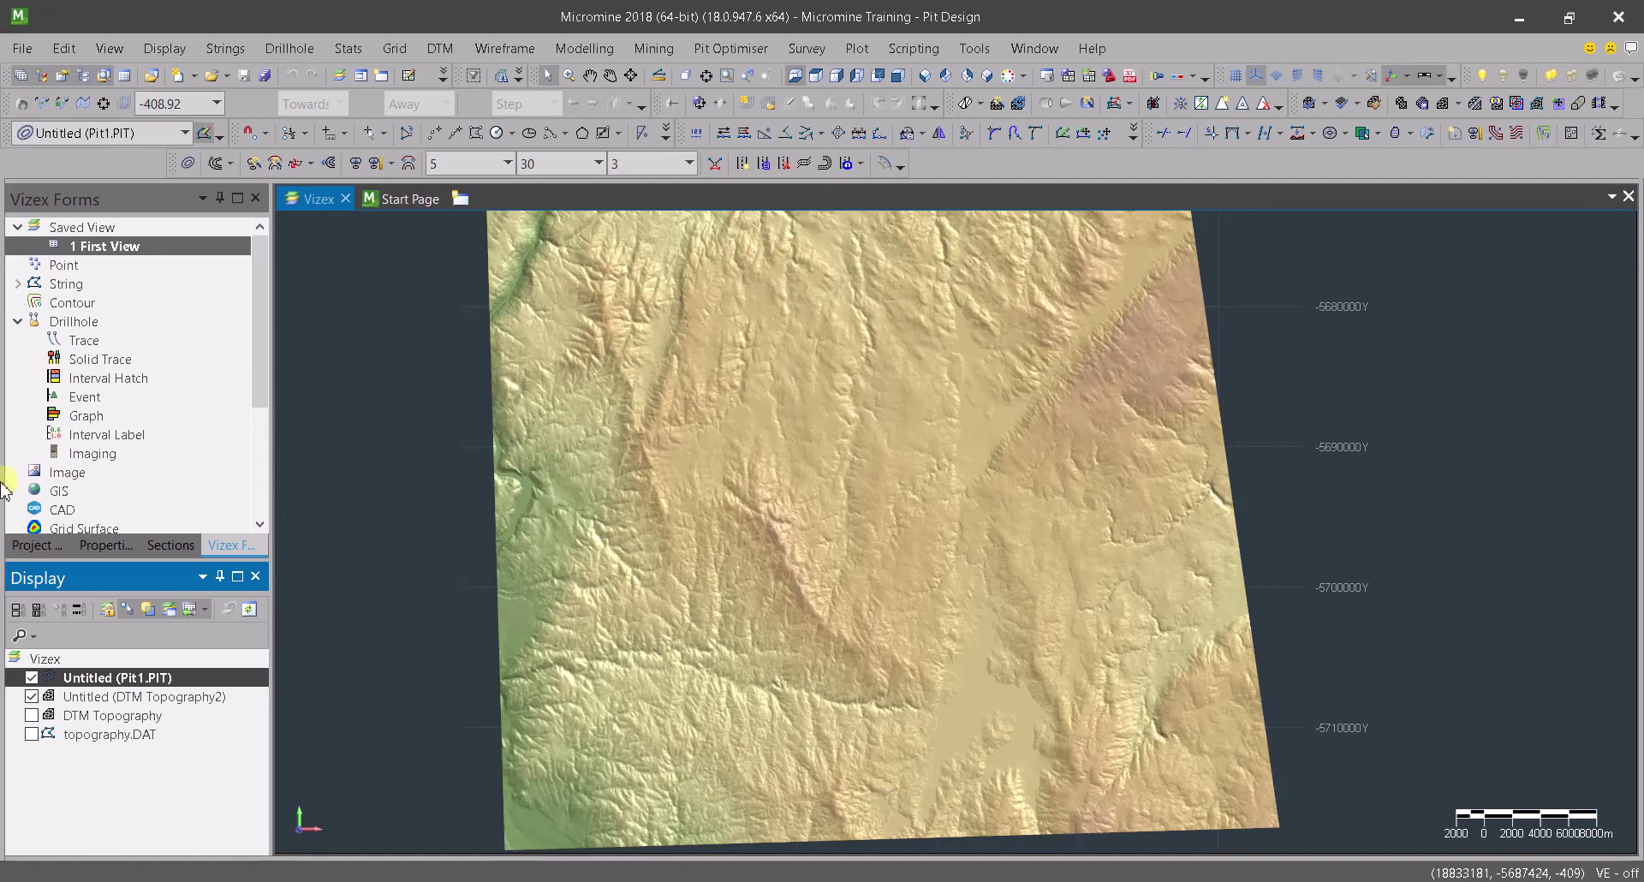
pyautogui.click(105, 545)
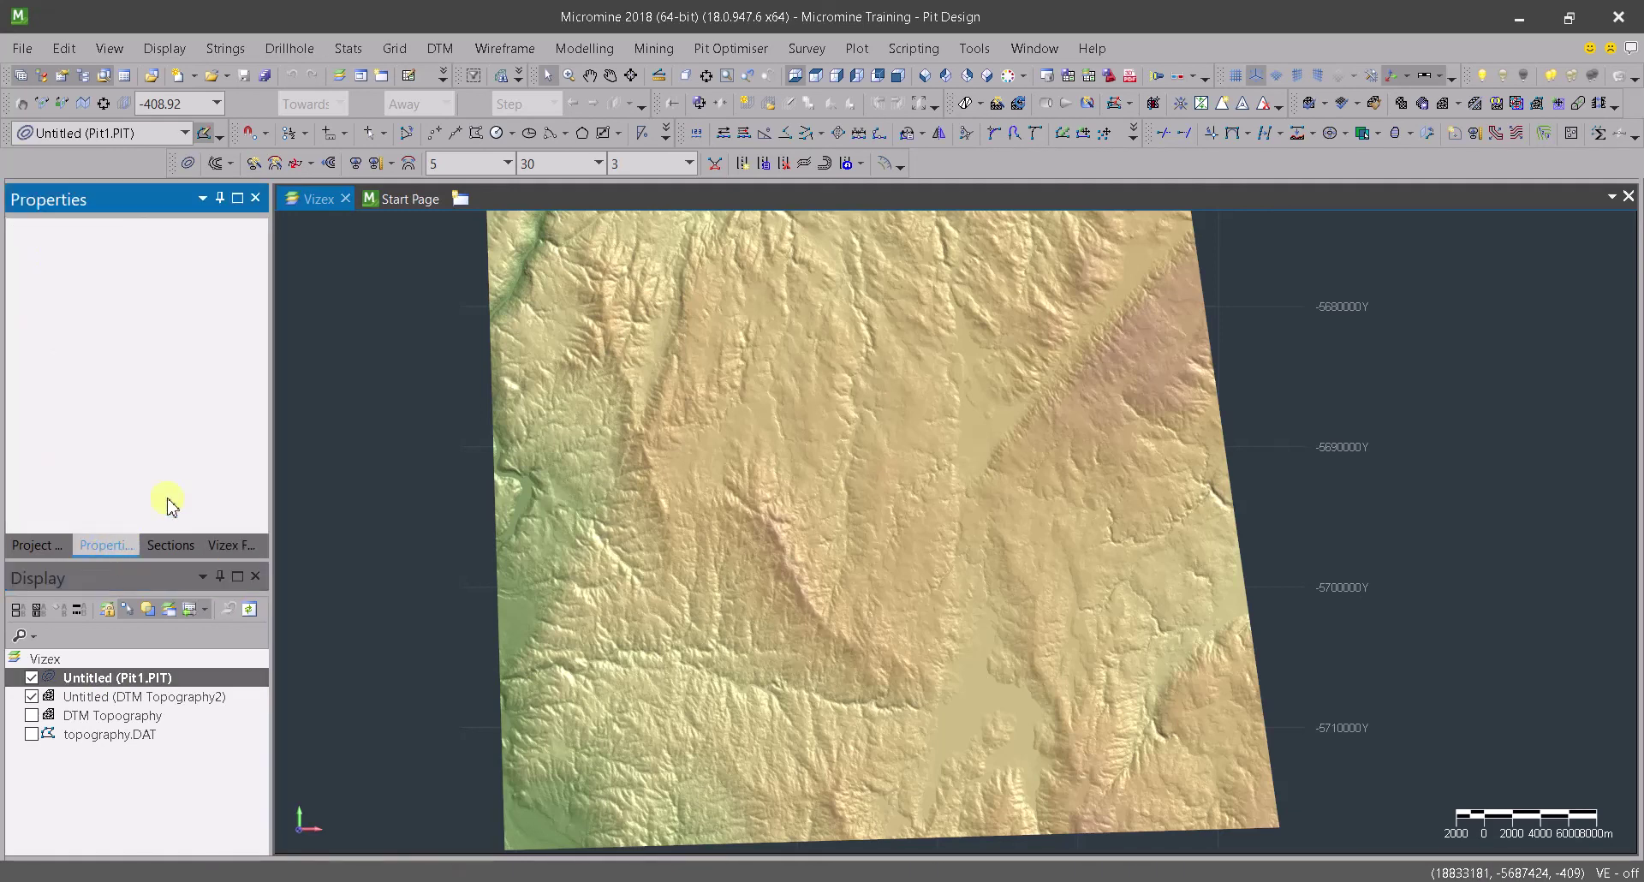
# - Start a new pit string and pan to clear space left of the DTM
pyautogui.click(454, 135)
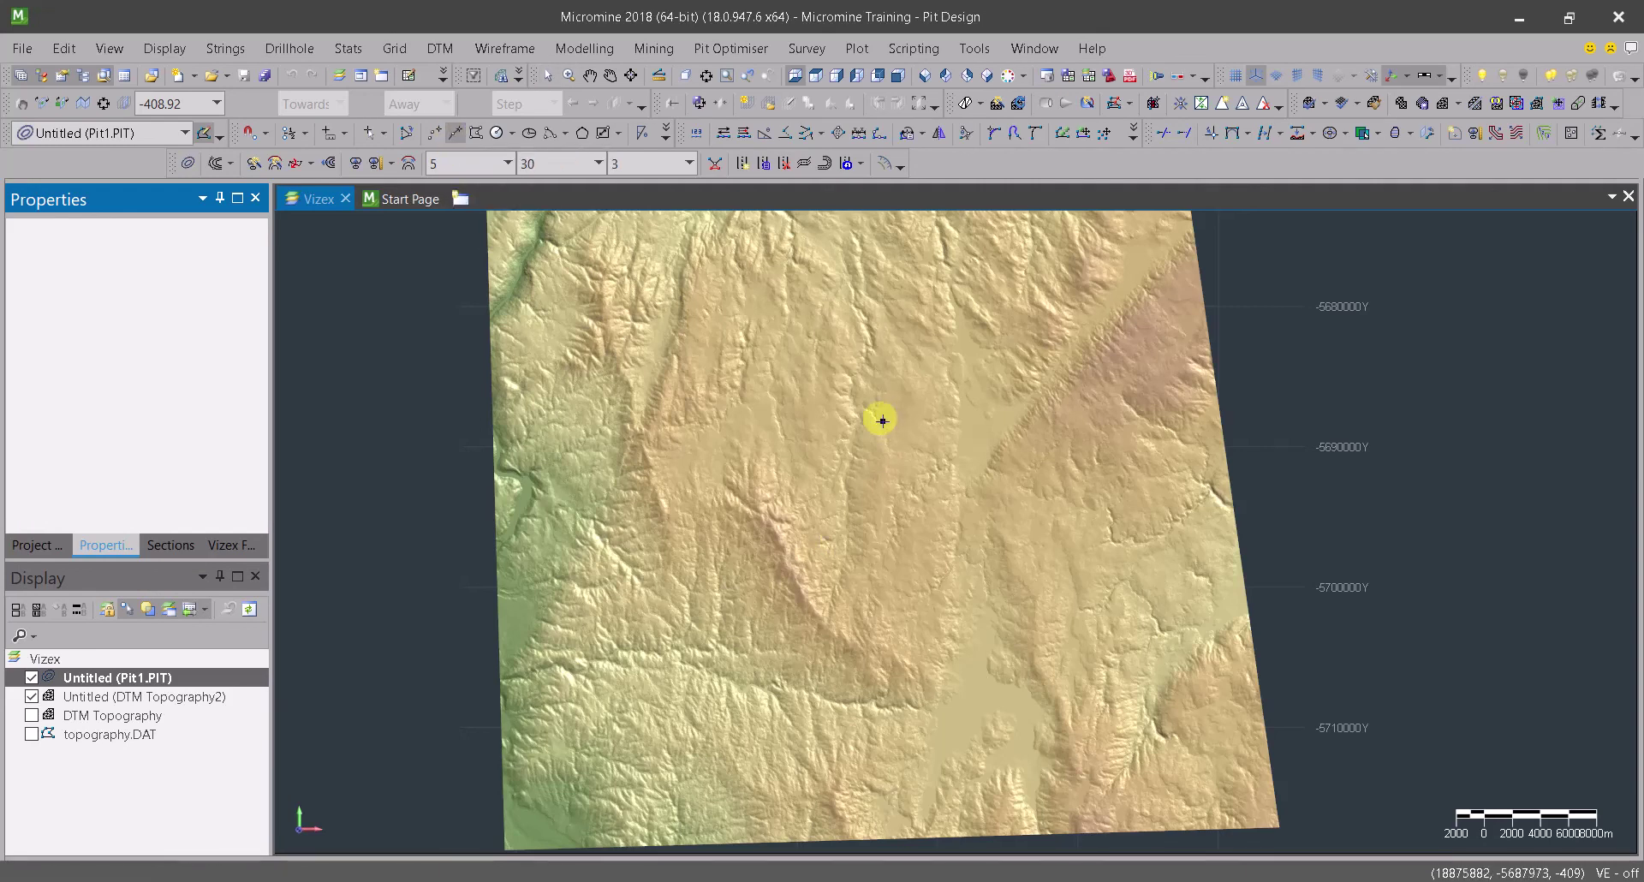
pyautogui.moveTo(836, 525); pyautogui.dragTo(1328, 422, button='middle')
pyautogui.moveTo(607, 381); pyautogui.dragTo(1160, 433, button='middle')
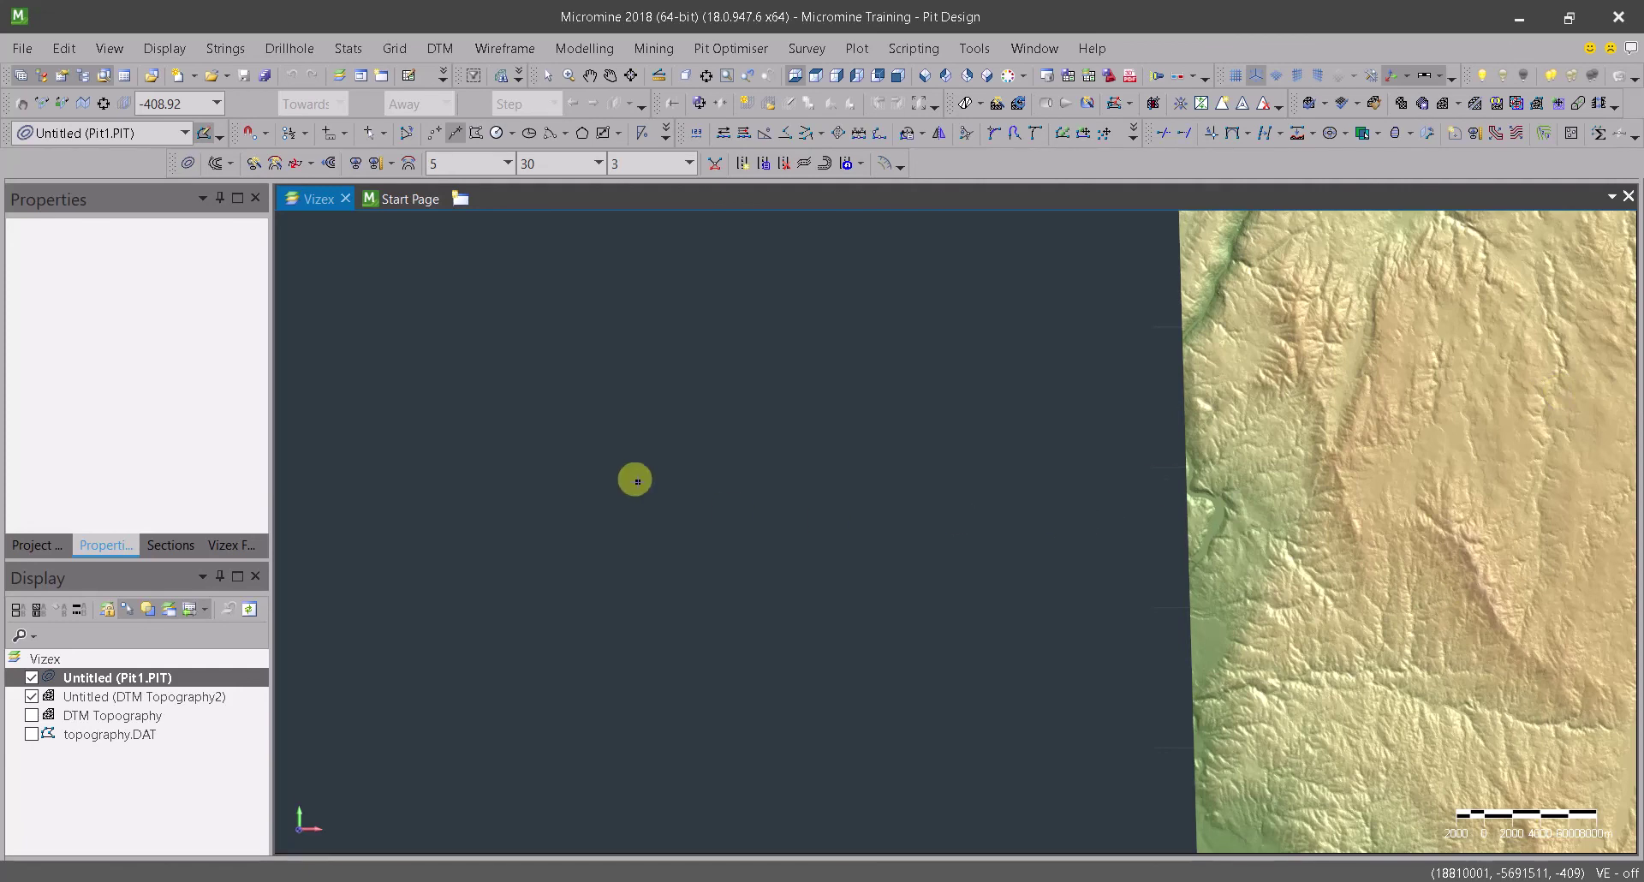
# - Digitise the crest outline with eleven vertices around the empty area
pyautogui.click(555, 366)
pyautogui.click(510, 408)
pyautogui.click(450, 535)
pyautogui.click(490, 663)
pyautogui.click(669, 717)
pyautogui.click(815, 705)
pyautogui.click(910, 628)
pyautogui.click(890, 484)
pyautogui.click(784, 388)
pyautogui.click(670, 327)
pyautogui.click(637, 322)
# - Close the crest string by joining its ends
pyautogui.rightClick(601, 339)
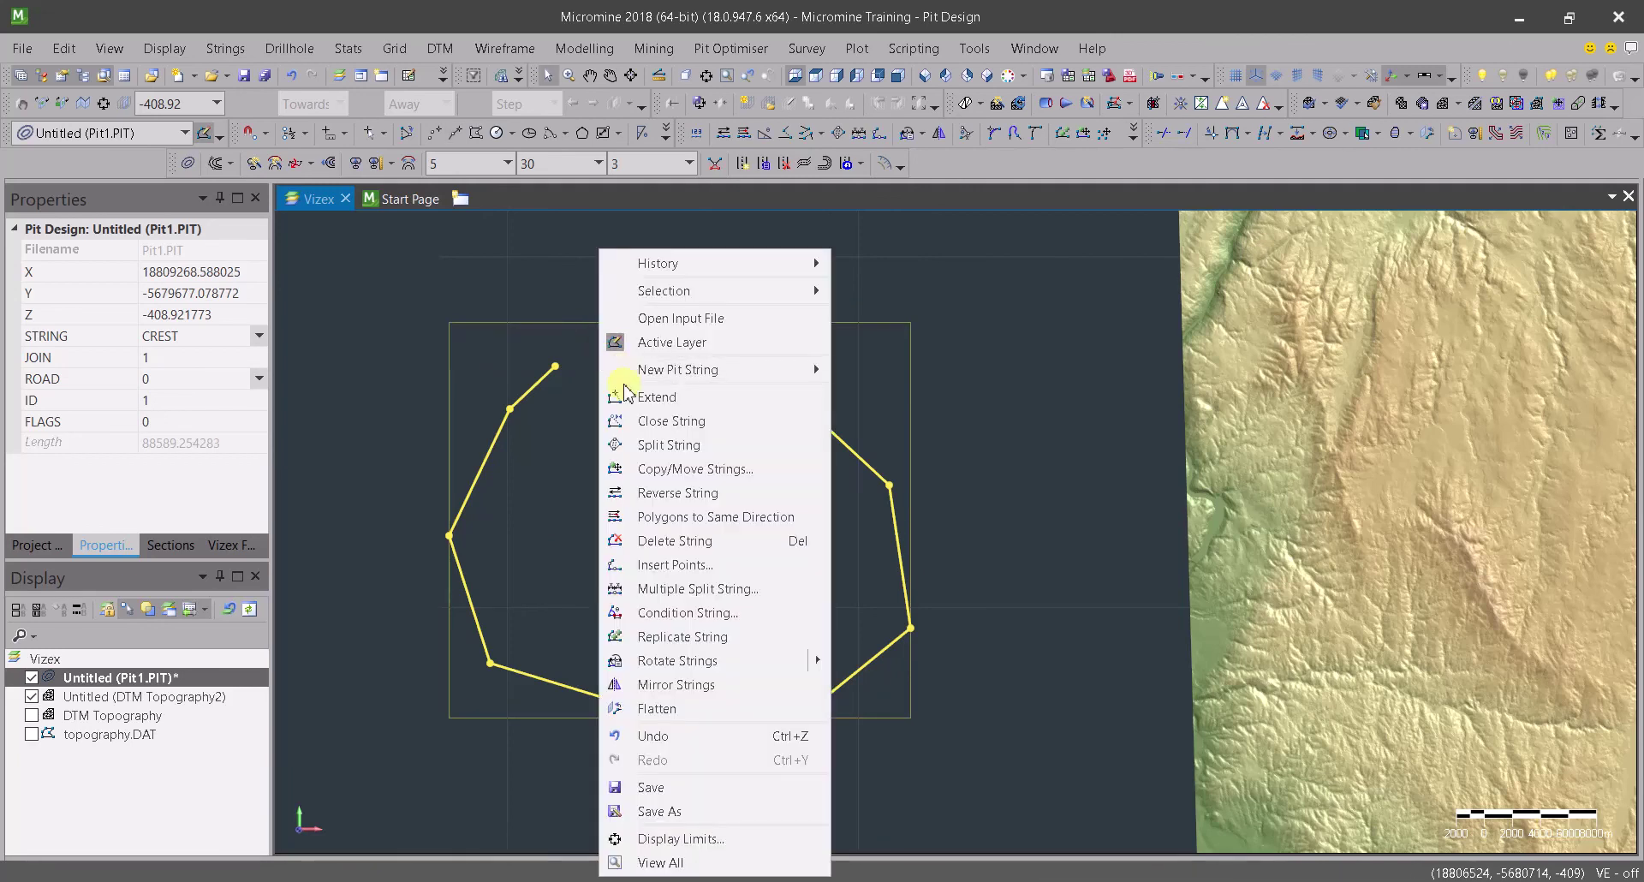
pyautogui.click(652, 423)
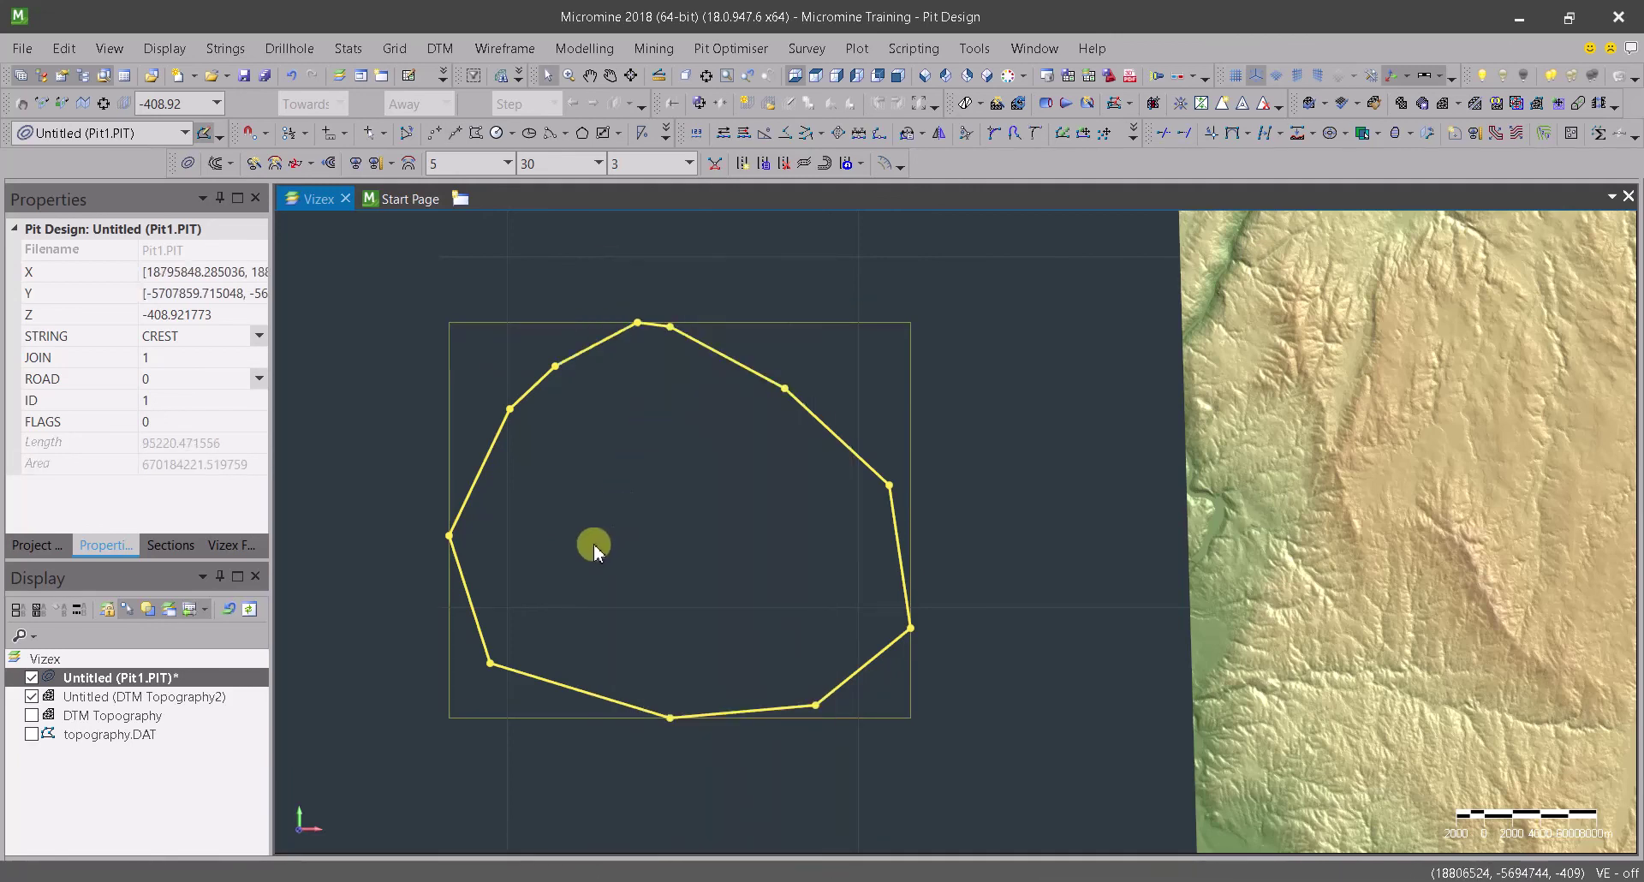
pyautogui.click(536, 771)
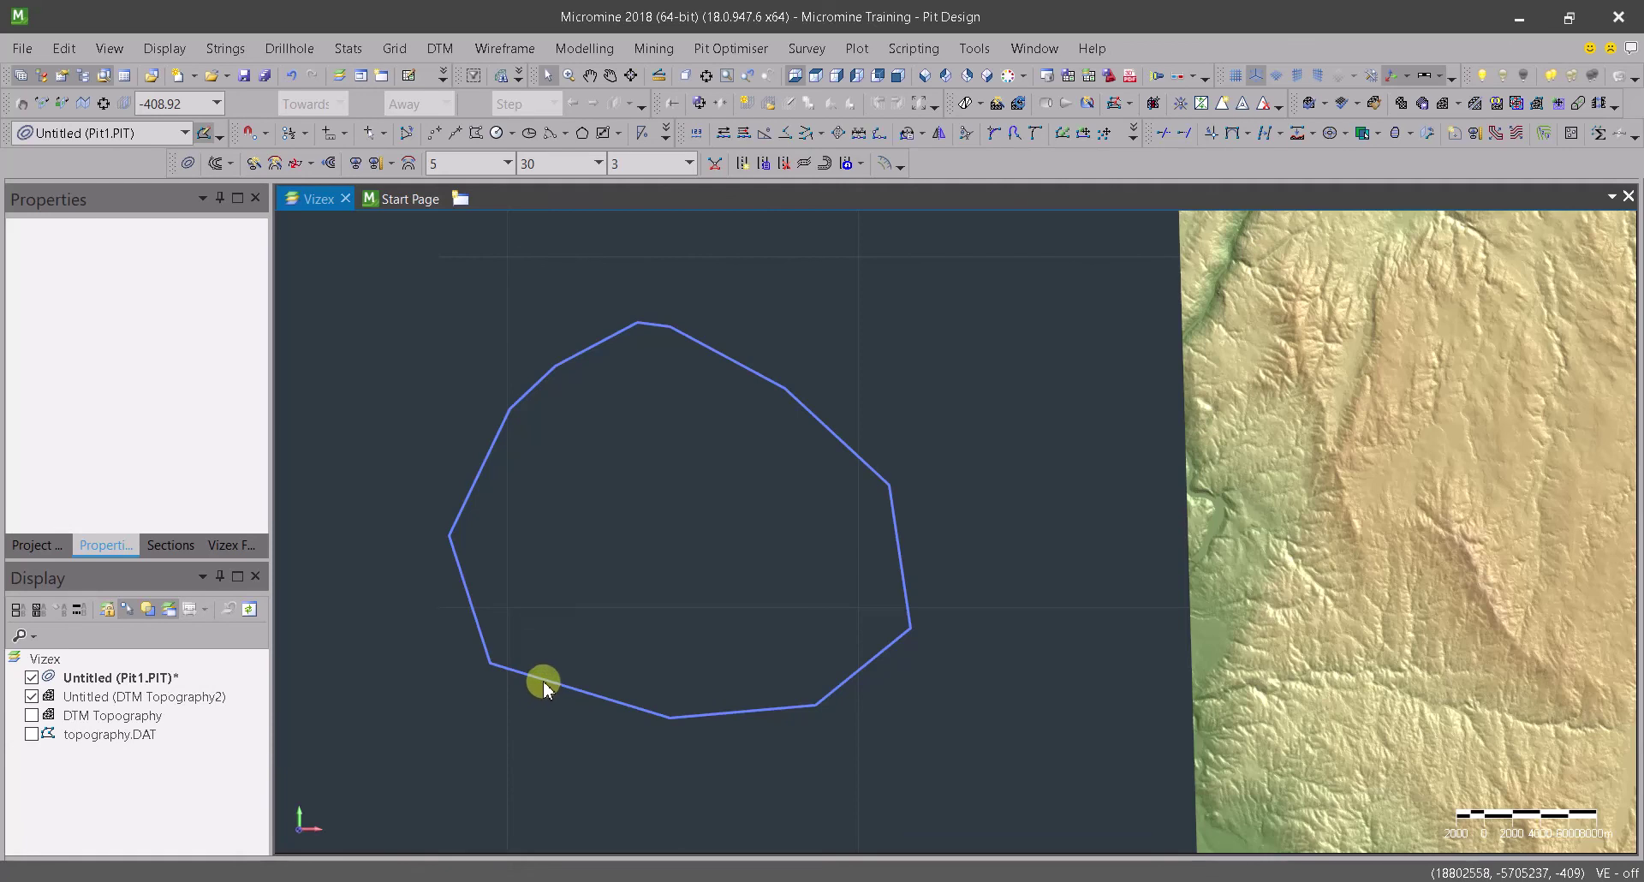
# - Review the Pit1.PIT layer's pit parameters unchanged, then glance at the terminology diagram and return
pyautogui.click(543, 682)
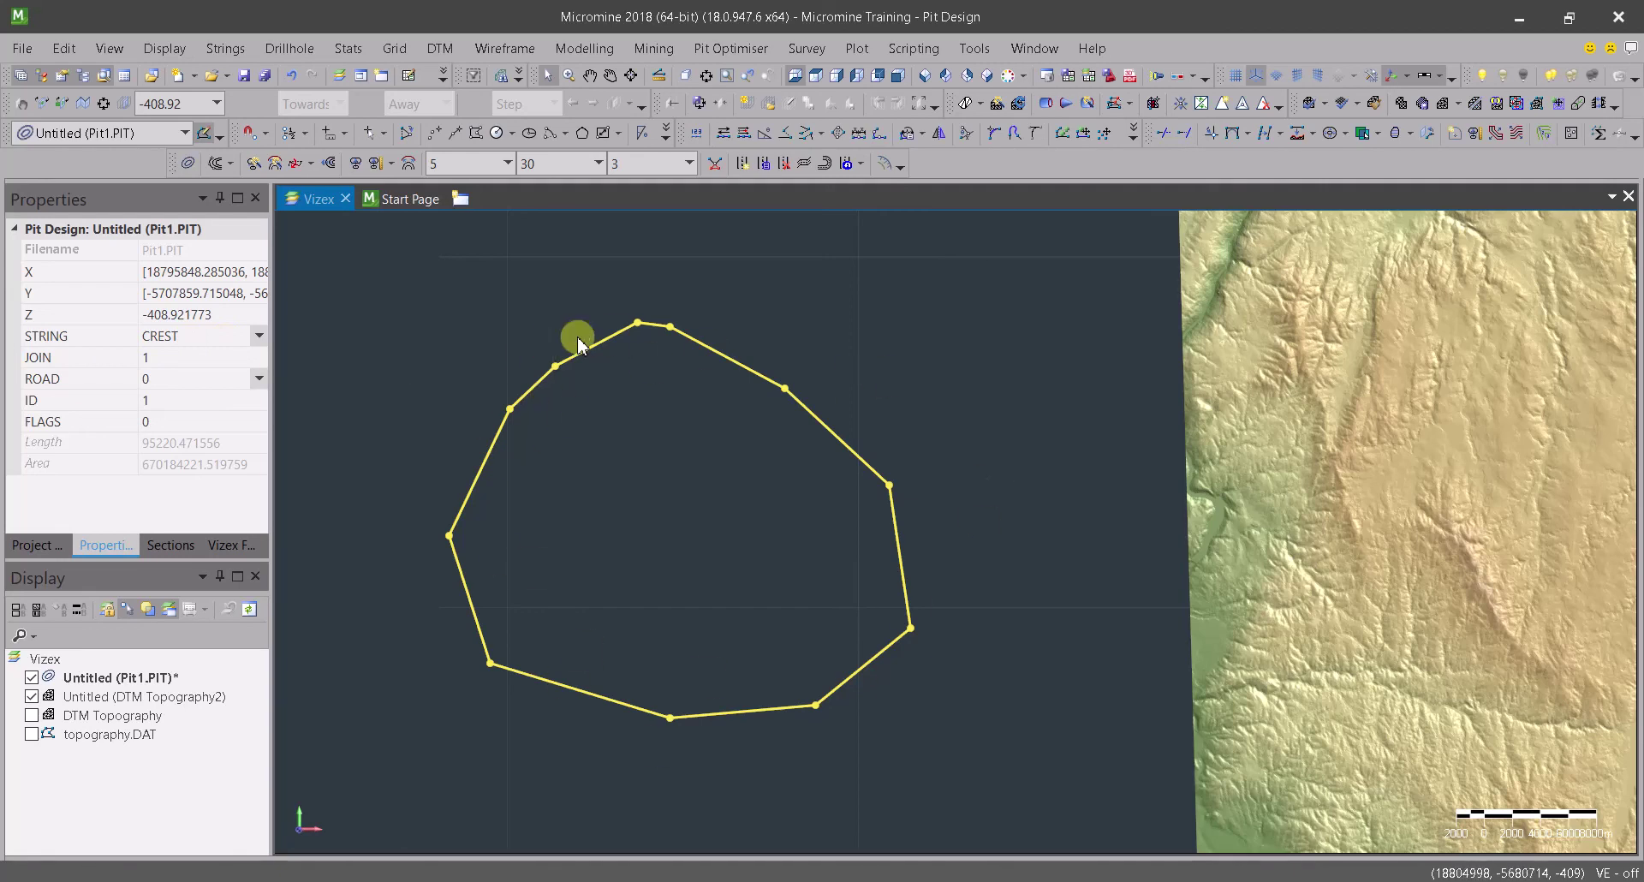
pyautogui.click(120, 678)
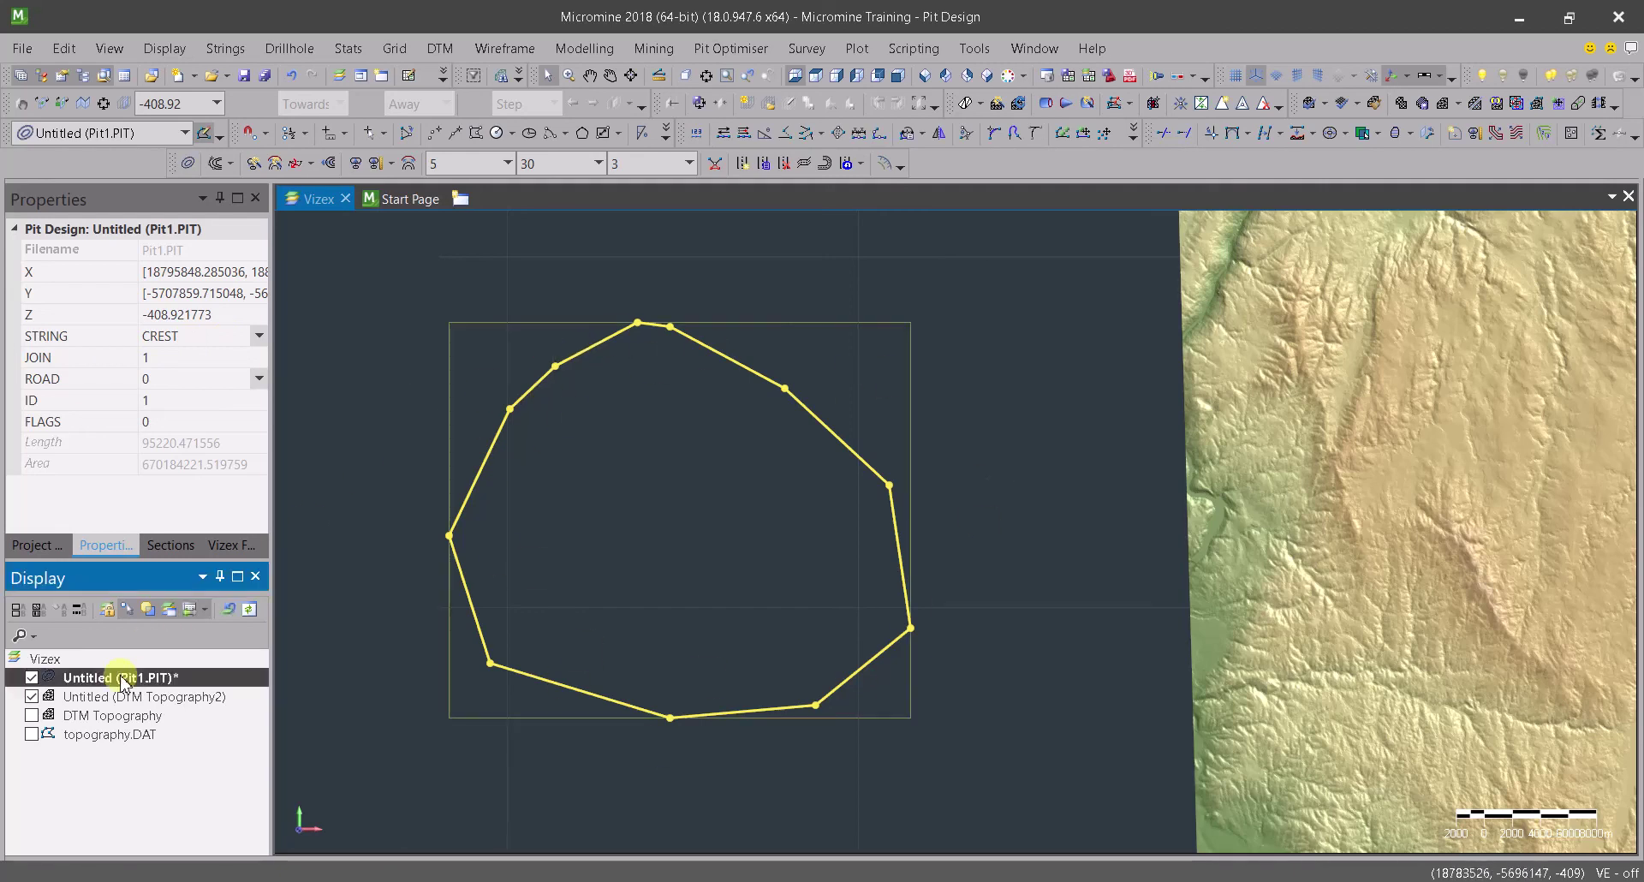
pyautogui.doubleClick(120, 678)
pyautogui.click(565, 135)
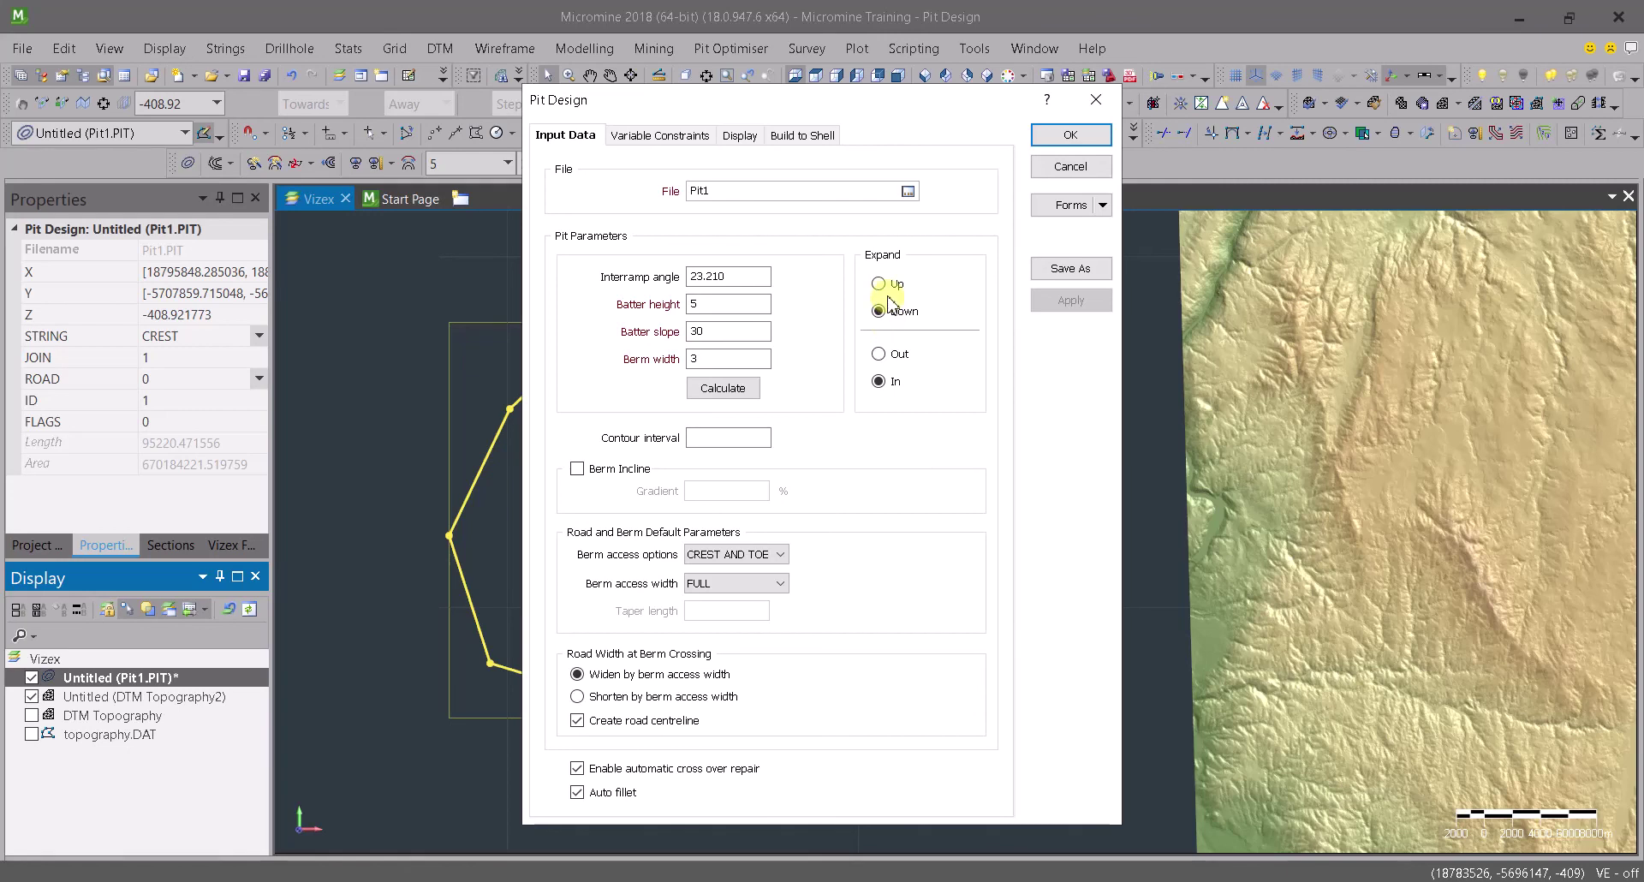
pyautogui.click(1070, 166)
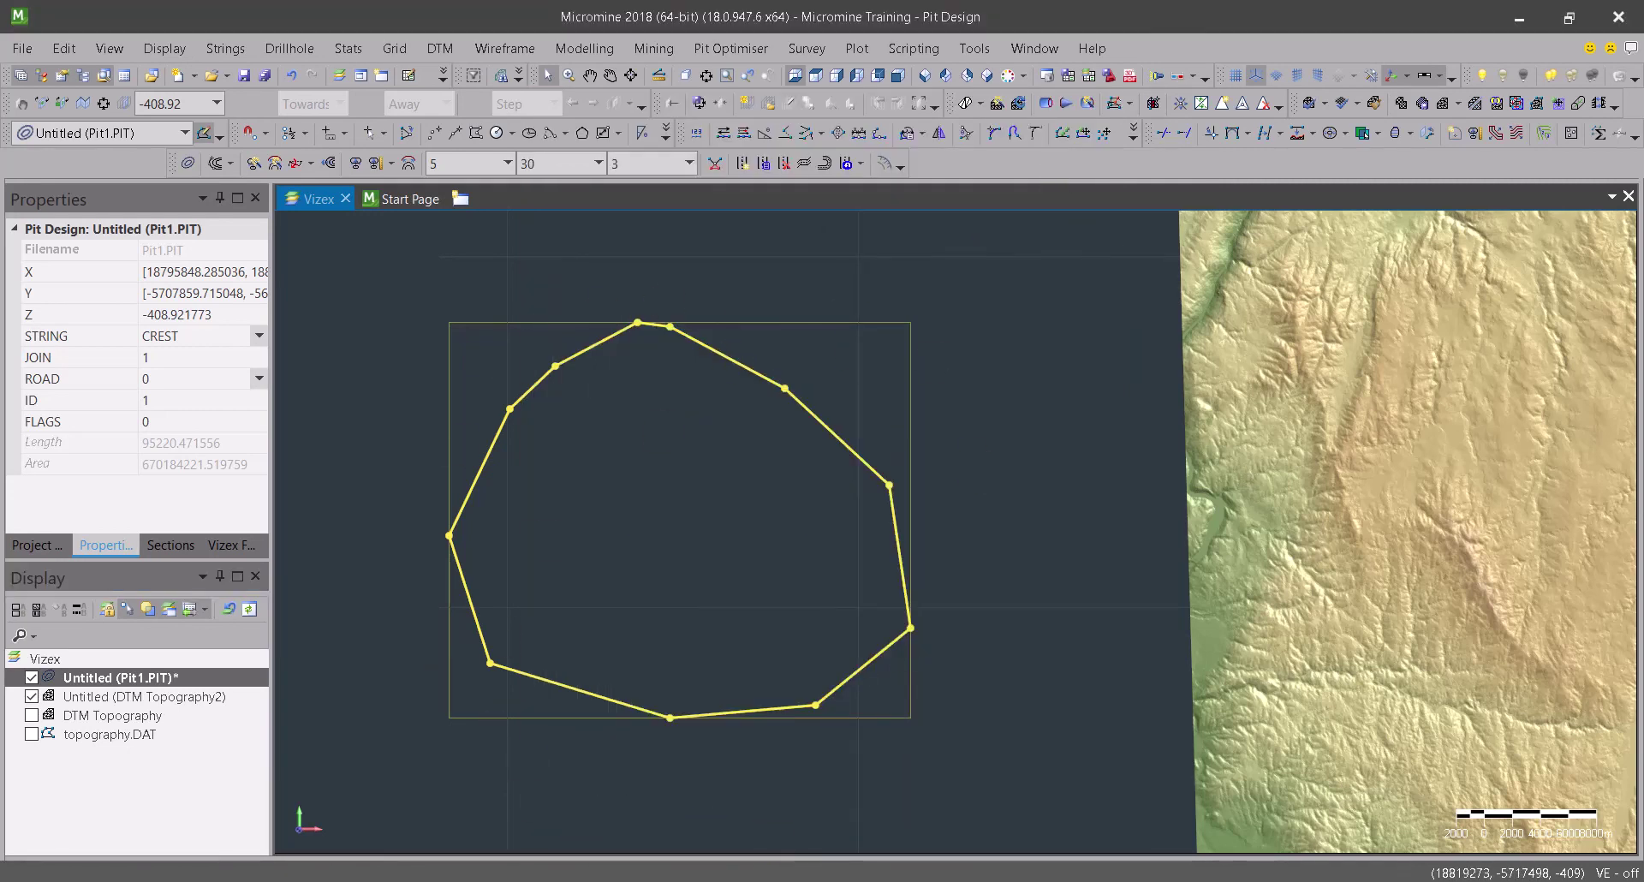
pyautogui.click(775, 875)
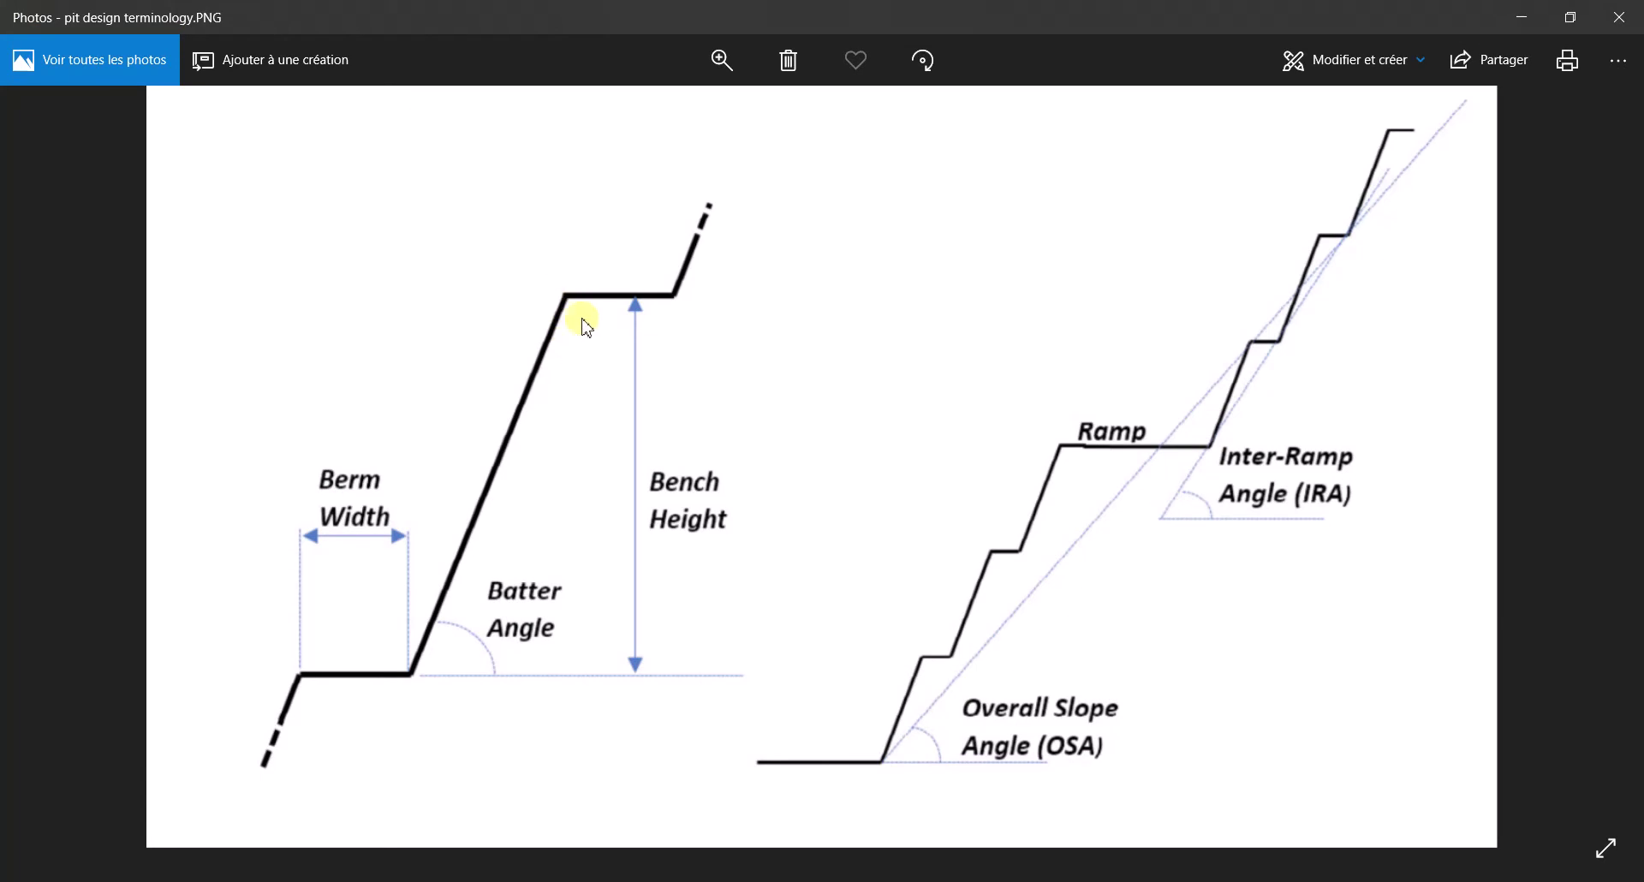
pyautogui.click(1522, 17)
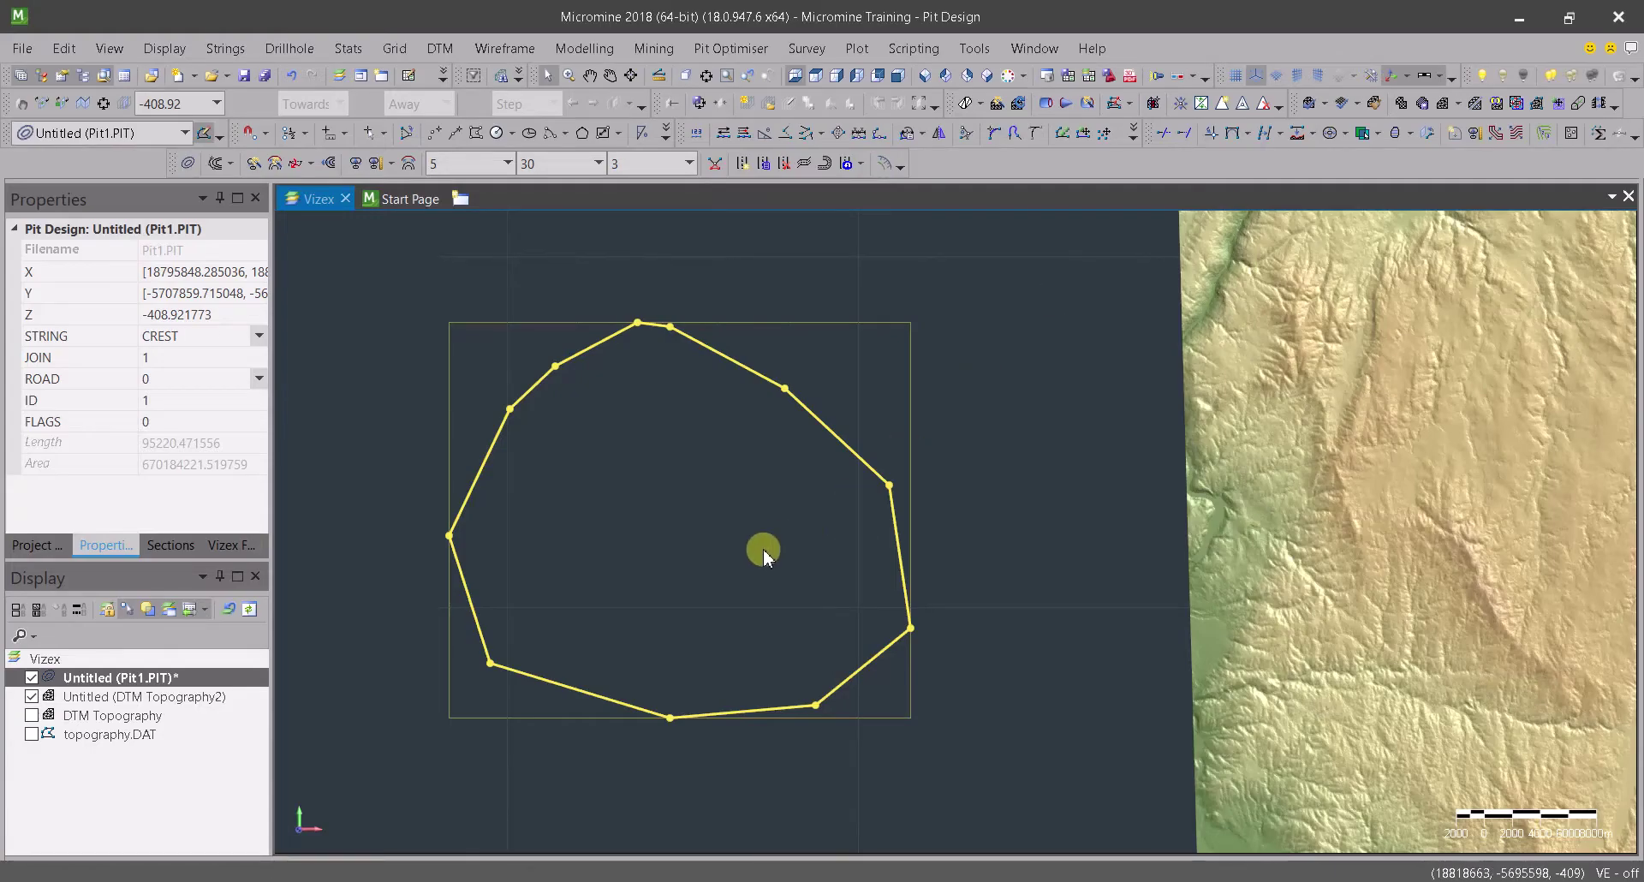
# - Orbit the view to see the crest string and DTM obliquely
pyautogui.moveTo(719, 471); pyautogui.dragTo(1123, 684, button='middle')
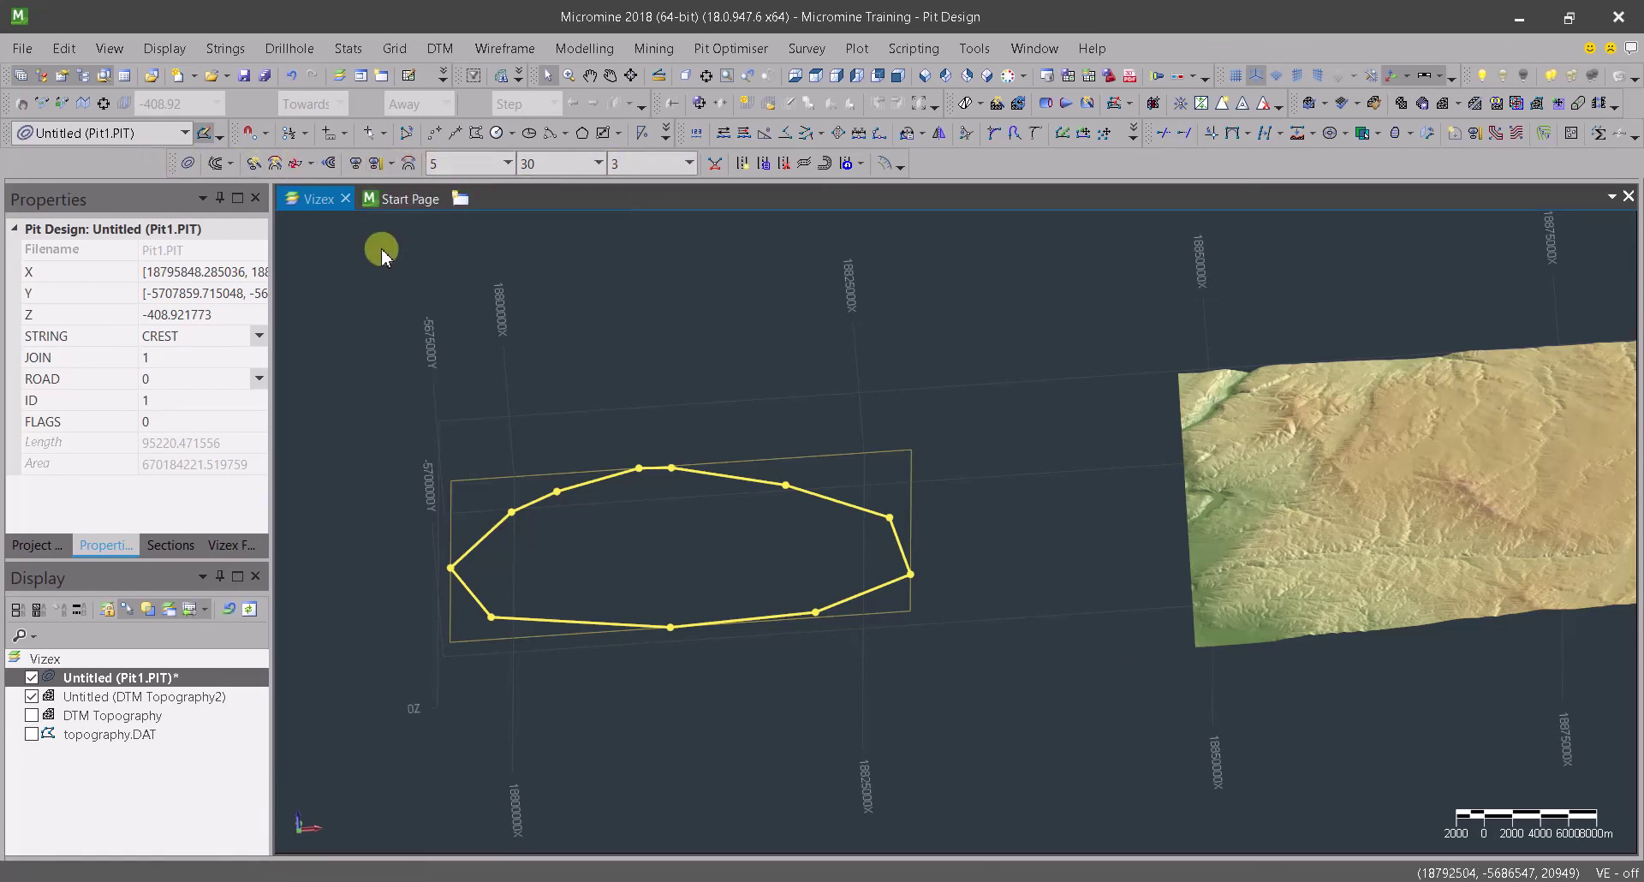
# - Project the crest string down into a toe string and zoom in on it
pyautogui.click(354, 162)
pyautogui.click(464, 510)
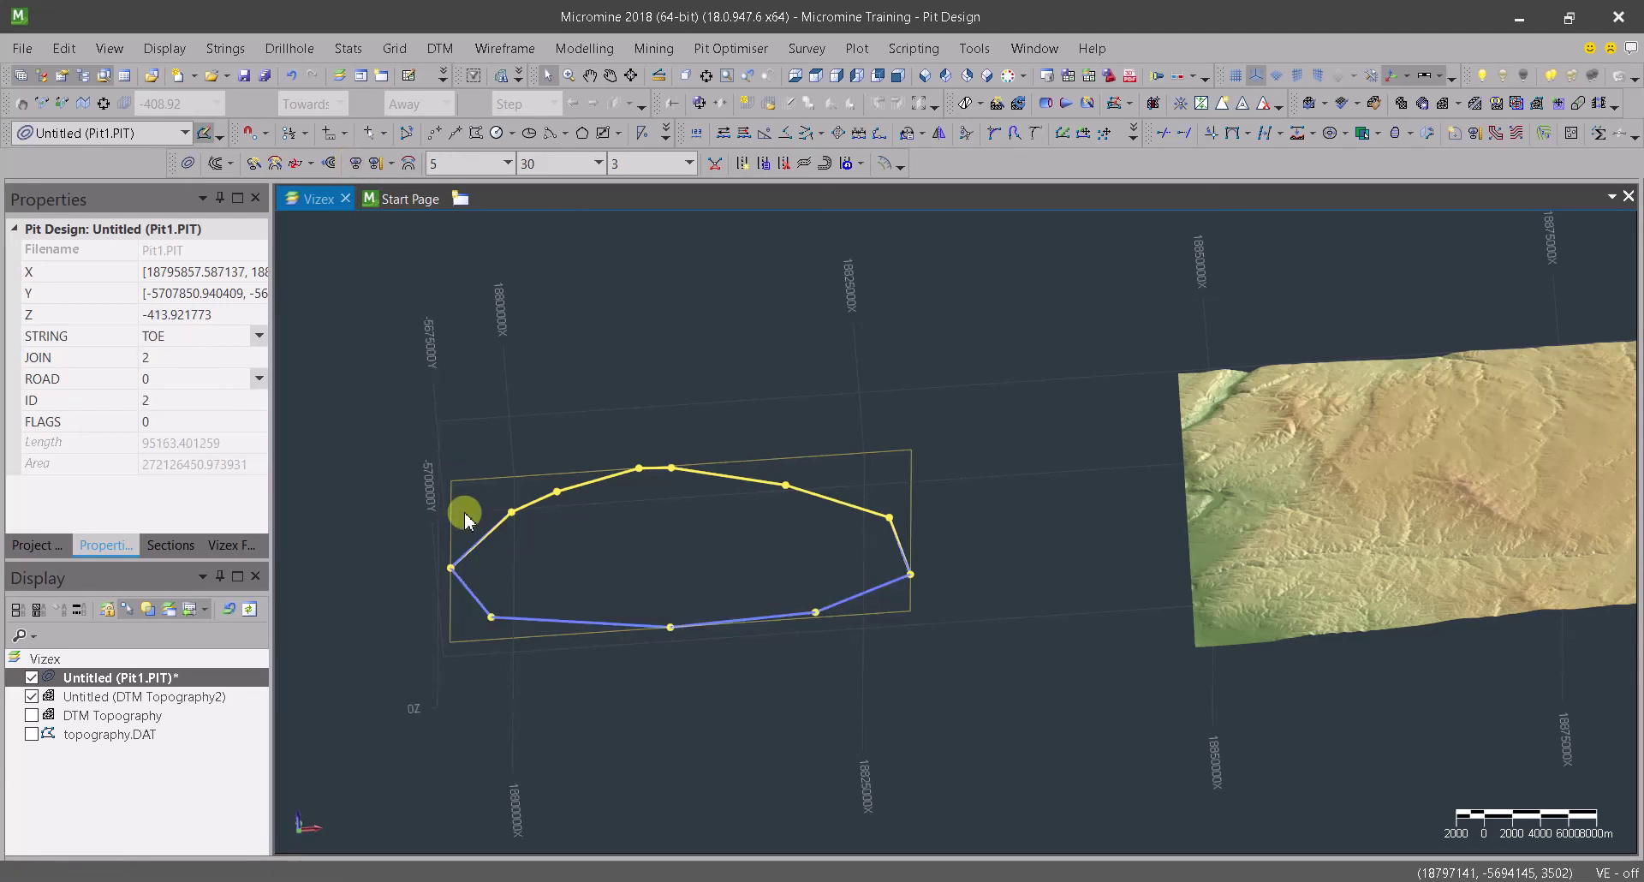
pyautogui.moveTo(721, 623)
pyautogui.mouseDown(button='middle')
pyautogui.moveTo(752, 650)
pyautogui.moveTo(548, 344)
pyautogui.mouseUp(button='middle')
pyautogui.scroll(5, 548, 360)
pyautogui.moveTo(888, 463); pyautogui.dragTo(849, 468, button='middle')
pyautogui.scroll(-8, 843, 462)
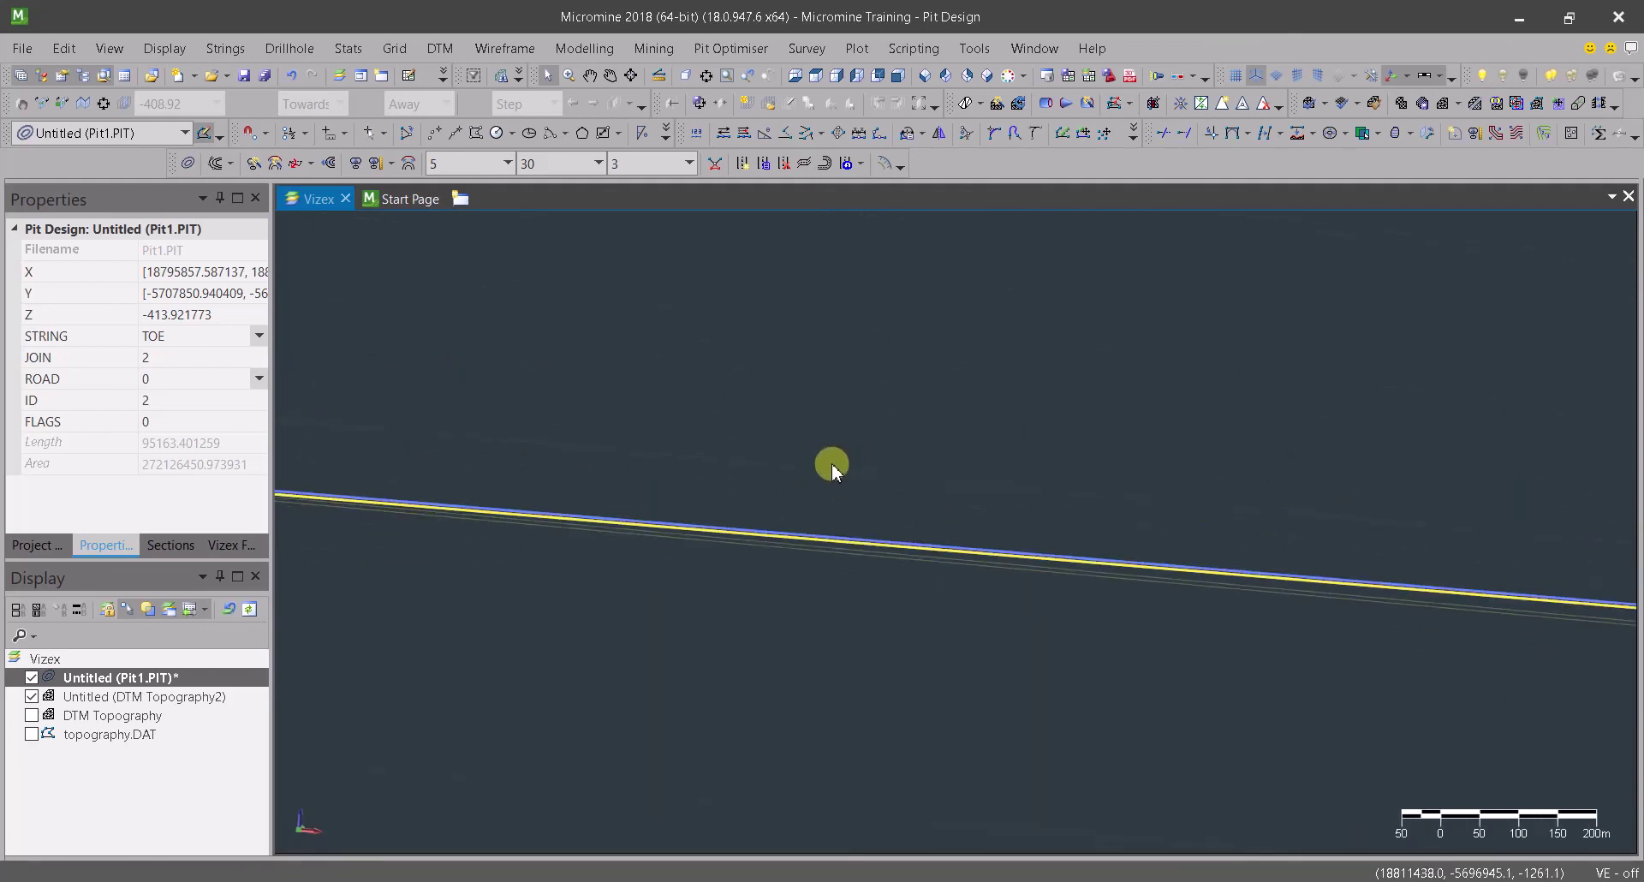
pyautogui.scroll(8, 809, 496)
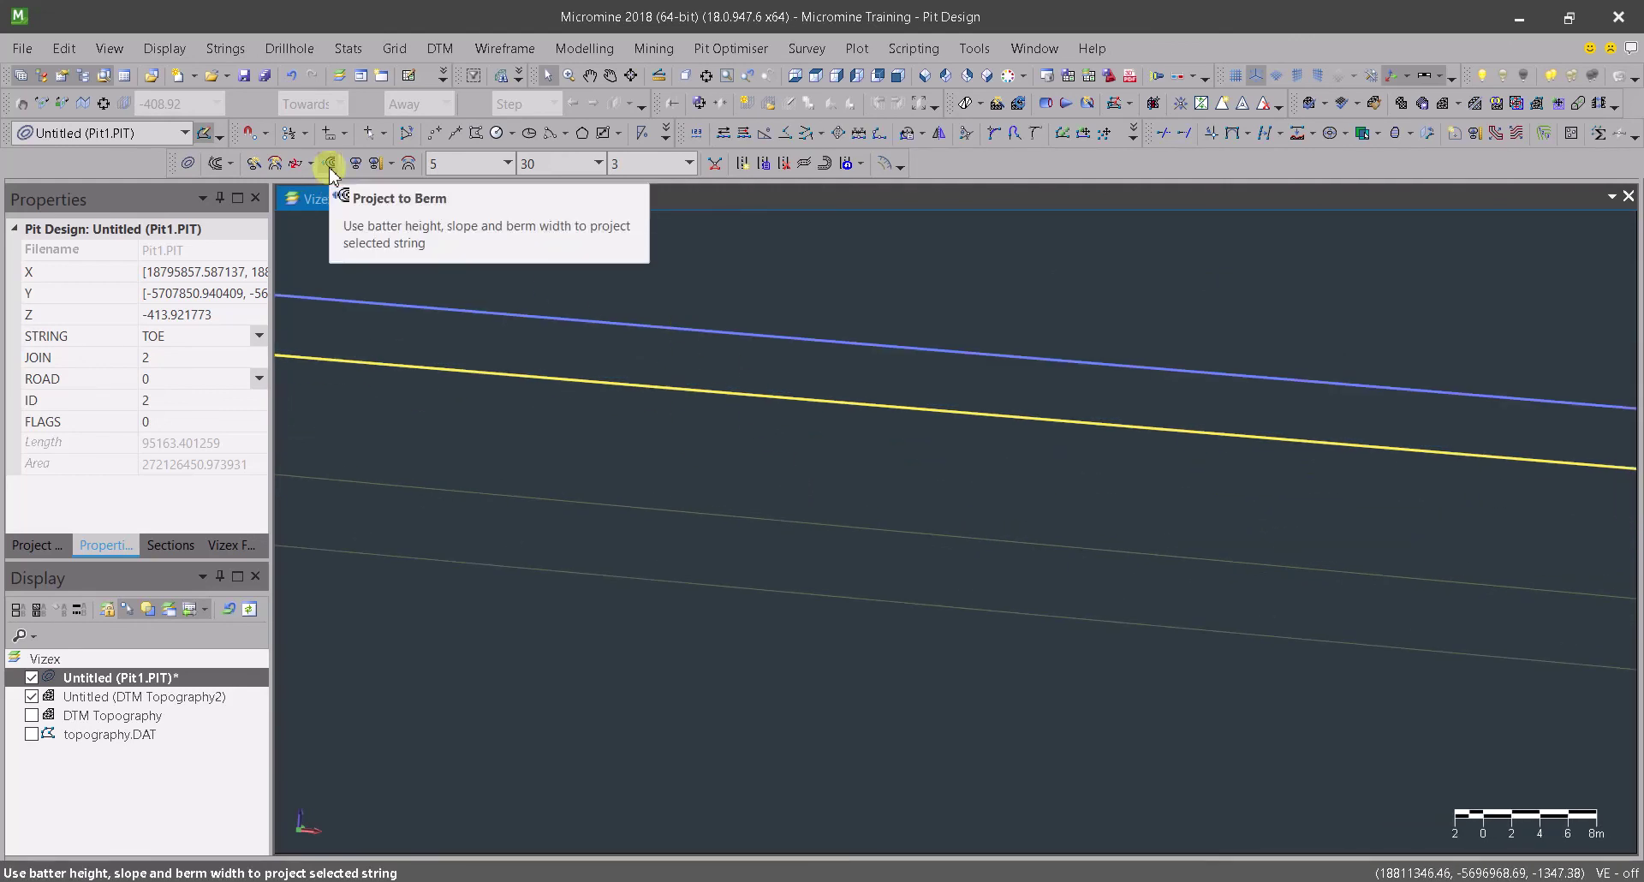
# - Alternate Expand String and Project String to build several more benches
pyautogui.click(410, 163)
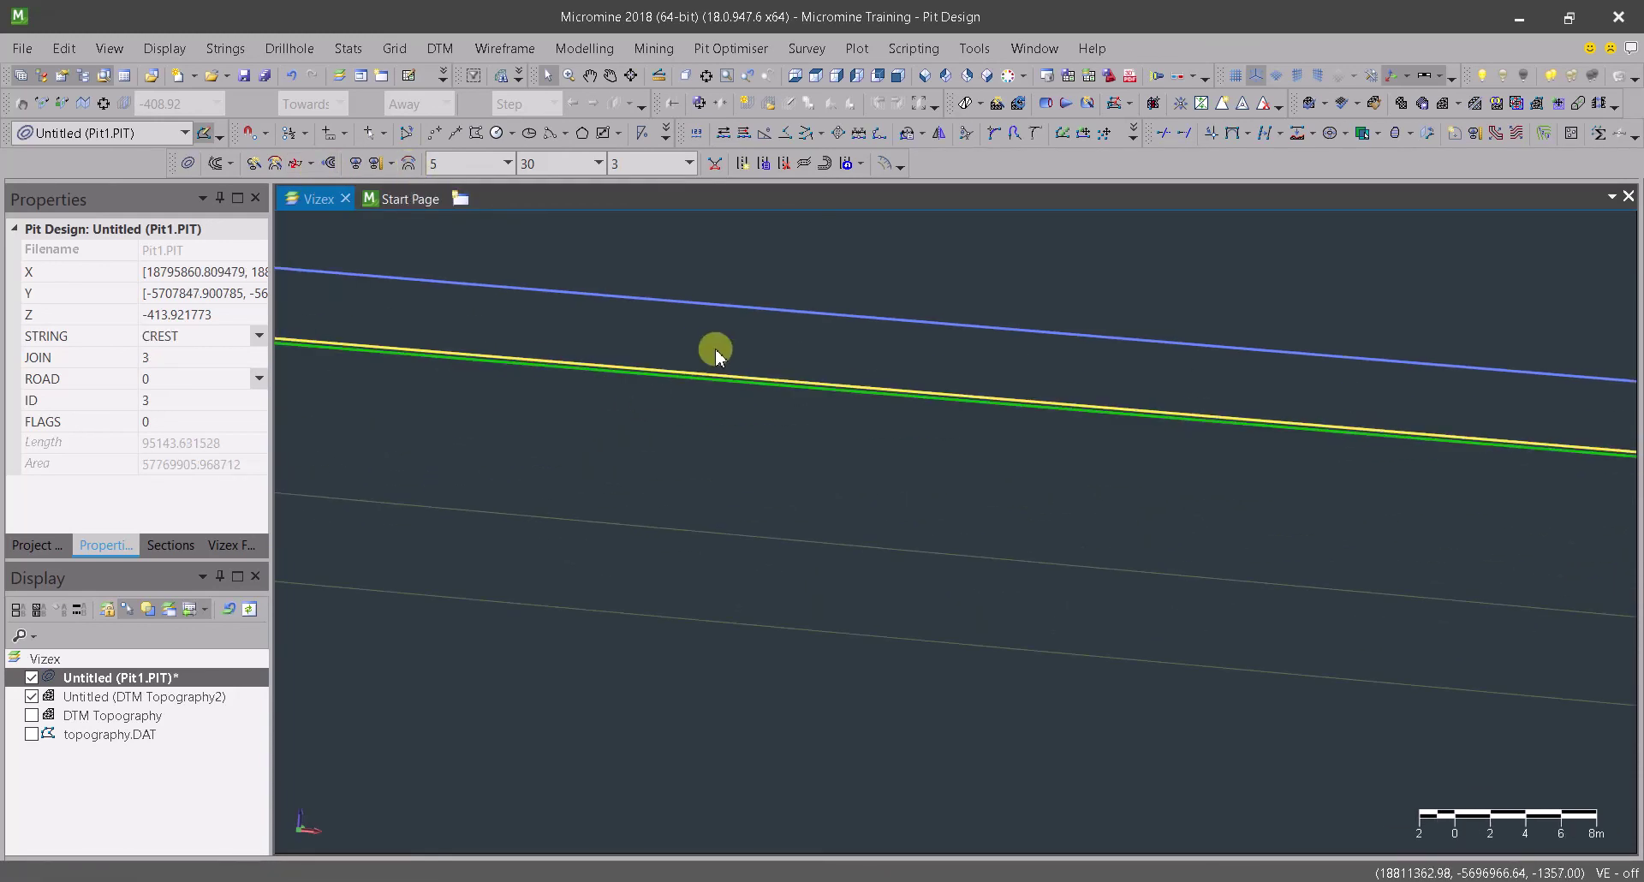
pyautogui.click(357, 162)
pyautogui.click(409, 167)
pyautogui.click(353, 161)
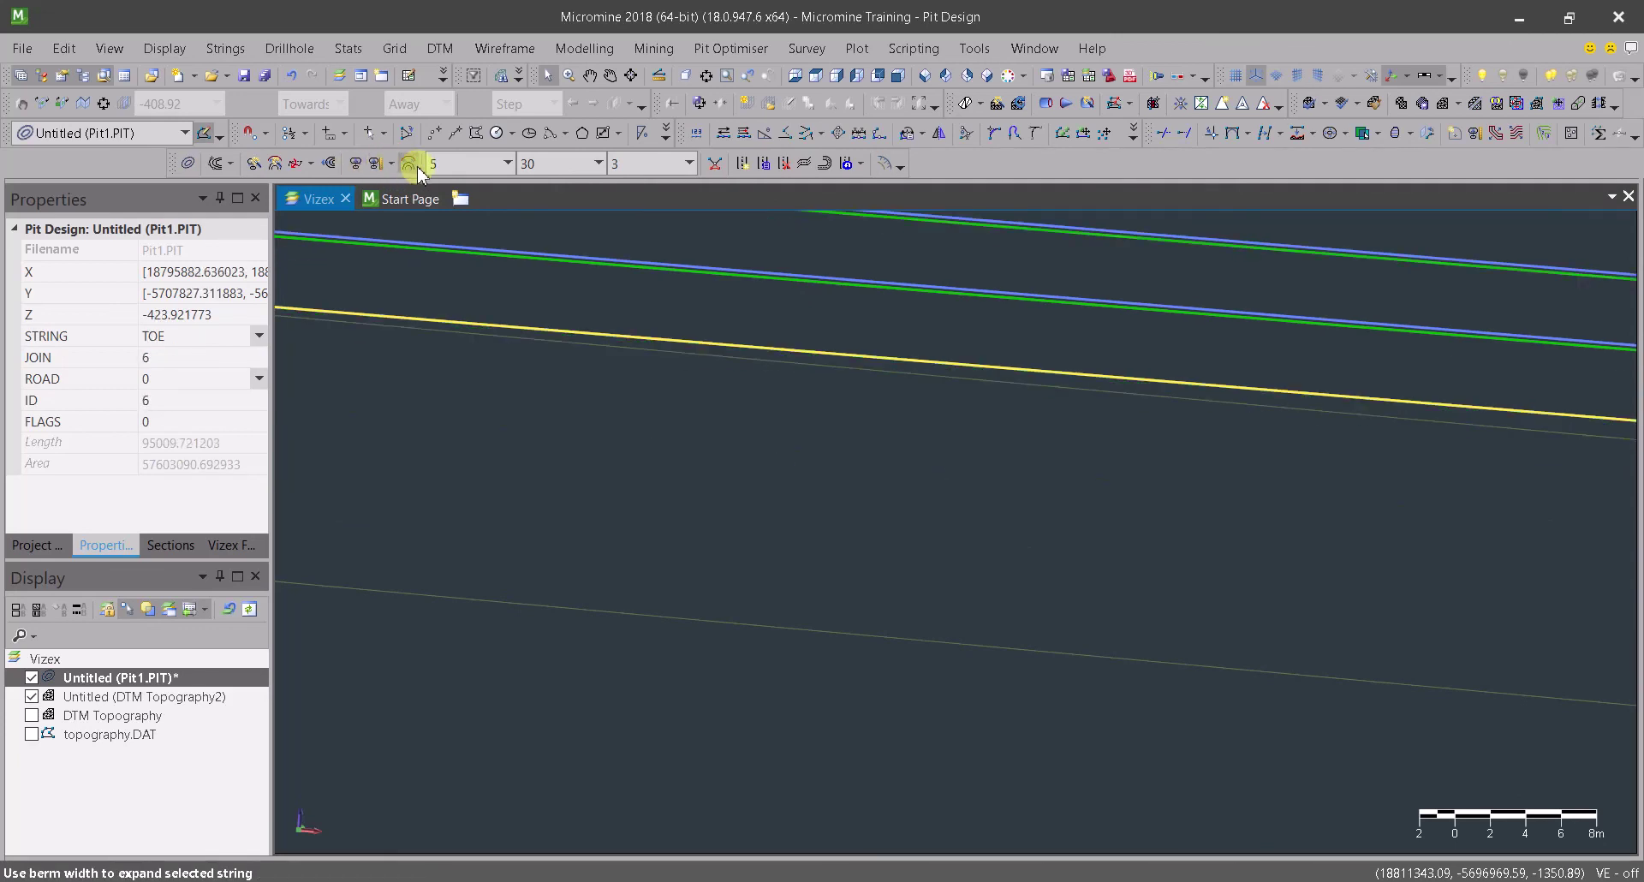
pyautogui.click(356, 163)
pyautogui.click(409, 164)
pyautogui.click(354, 162)
# - Box-select all the projected pit strings
pyautogui.scroll(-2, 528, 385)
pyautogui.scroll(-5, 763, 416)
pyautogui.moveTo(895, 433); pyautogui.dragTo(782, 519, button='middle')
pyautogui.scroll(2, 781, 517)
pyautogui.scroll(-5, 780, 517)
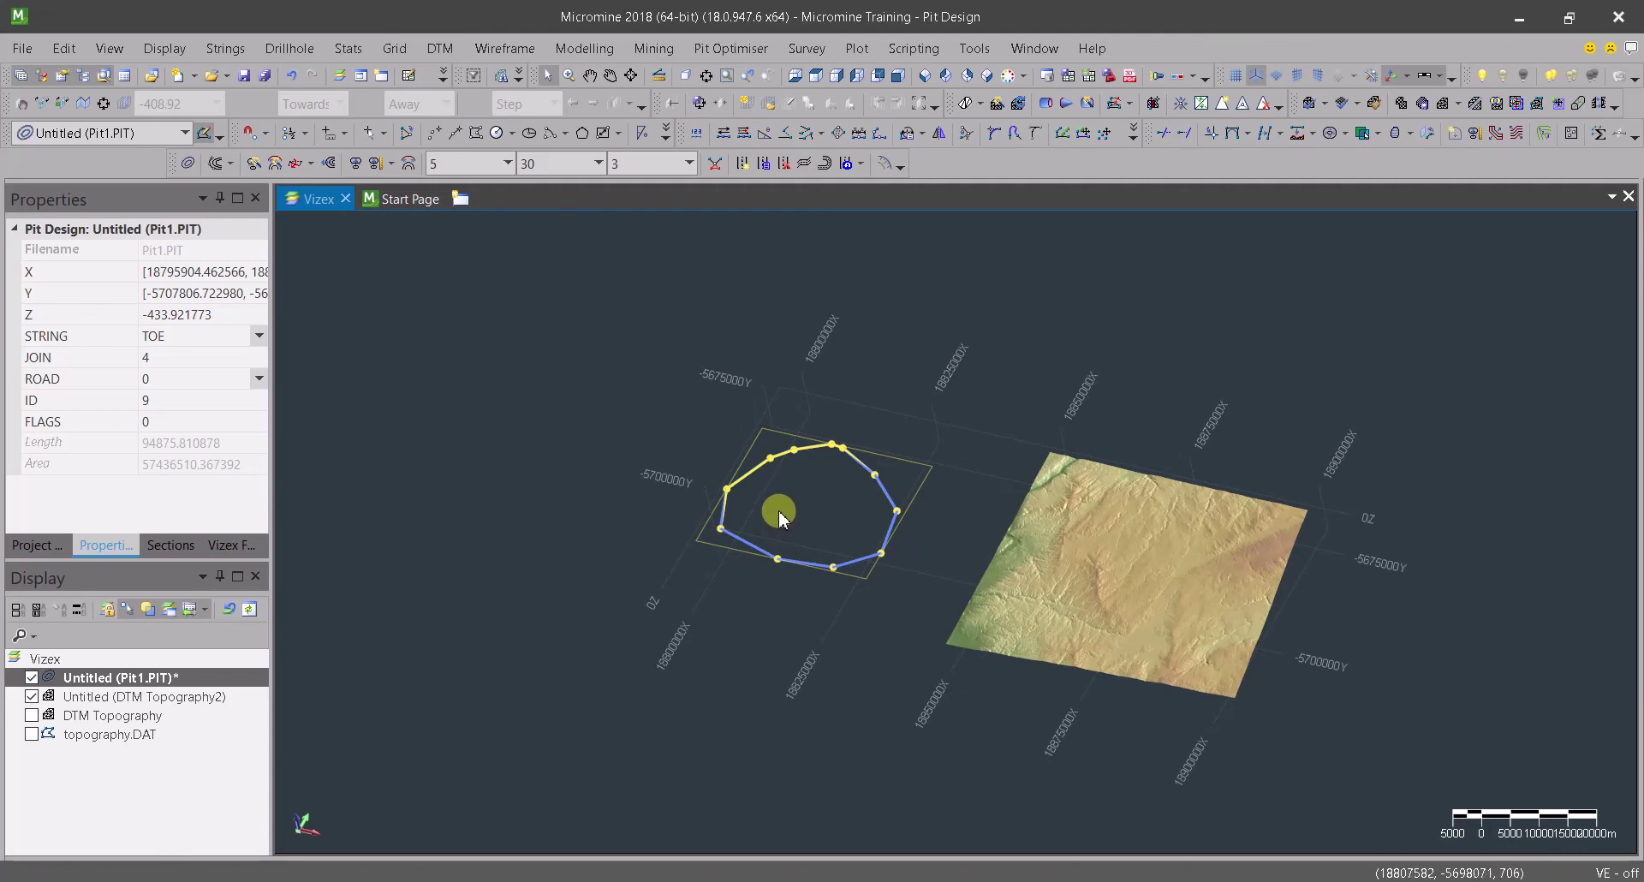
pyautogui.moveTo(633, 389); pyautogui.dragTo(989, 647)
pyautogui.moveTo(647, 398); pyautogui.dragTo(897, 620)
# - Delete the selected pit strings and bring the topography edge into view
pyautogui.press('Delete')
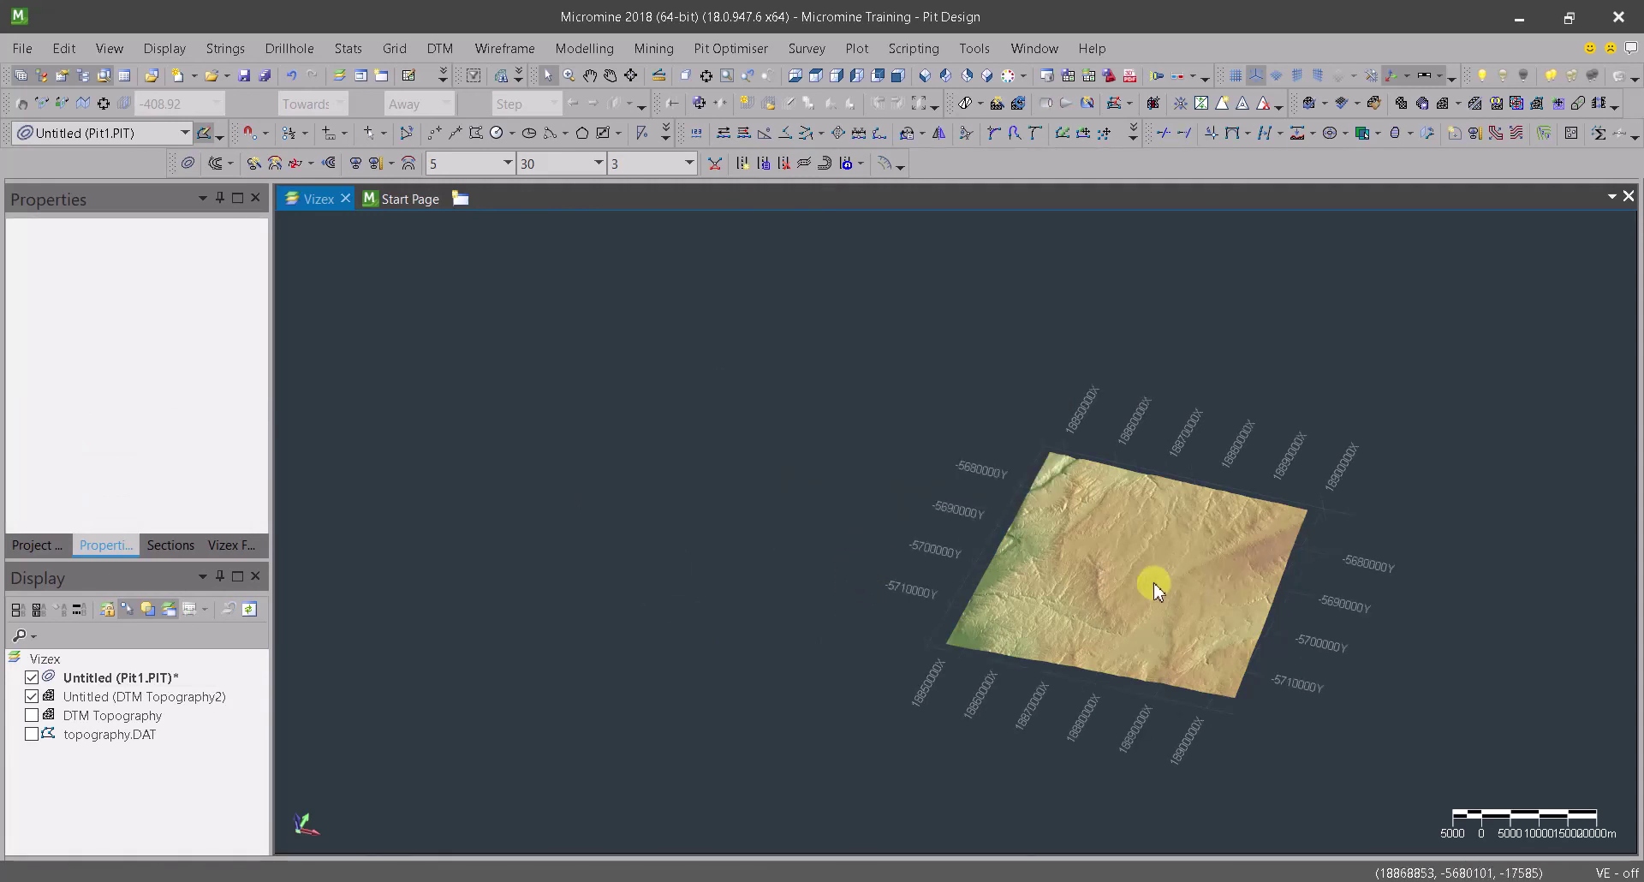
pyautogui.scroll(3, 1139, 589)
pyautogui.scroll(2, 676, 557)
pyautogui.scroll(3, 942, 548)
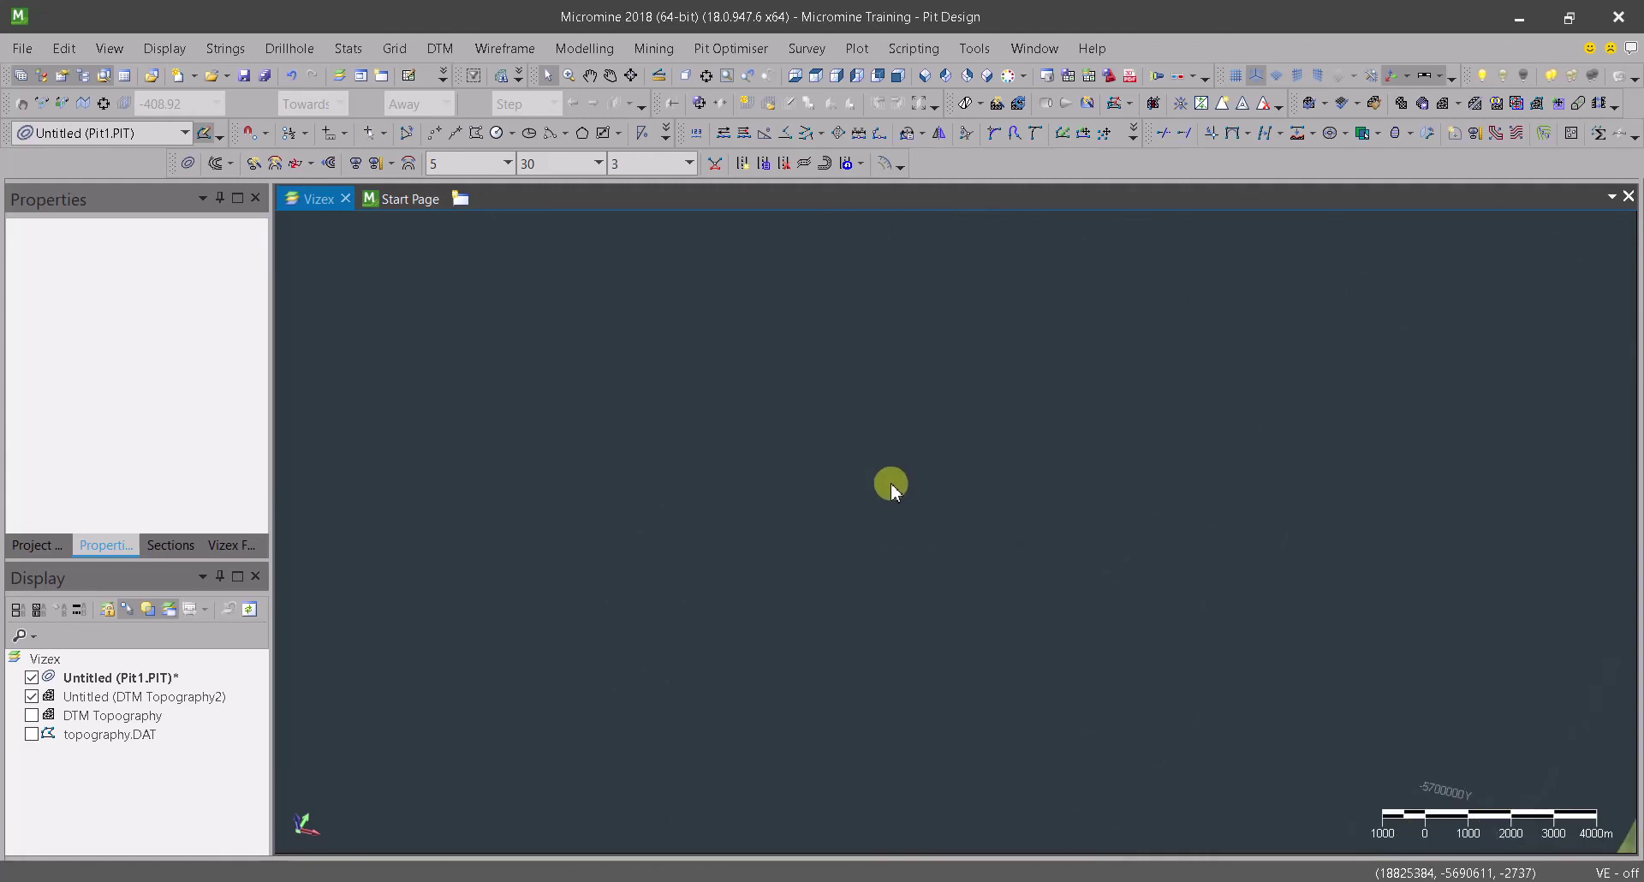
pyautogui.moveTo(1260, 611); pyautogui.dragTo(471, 569, button='middle')
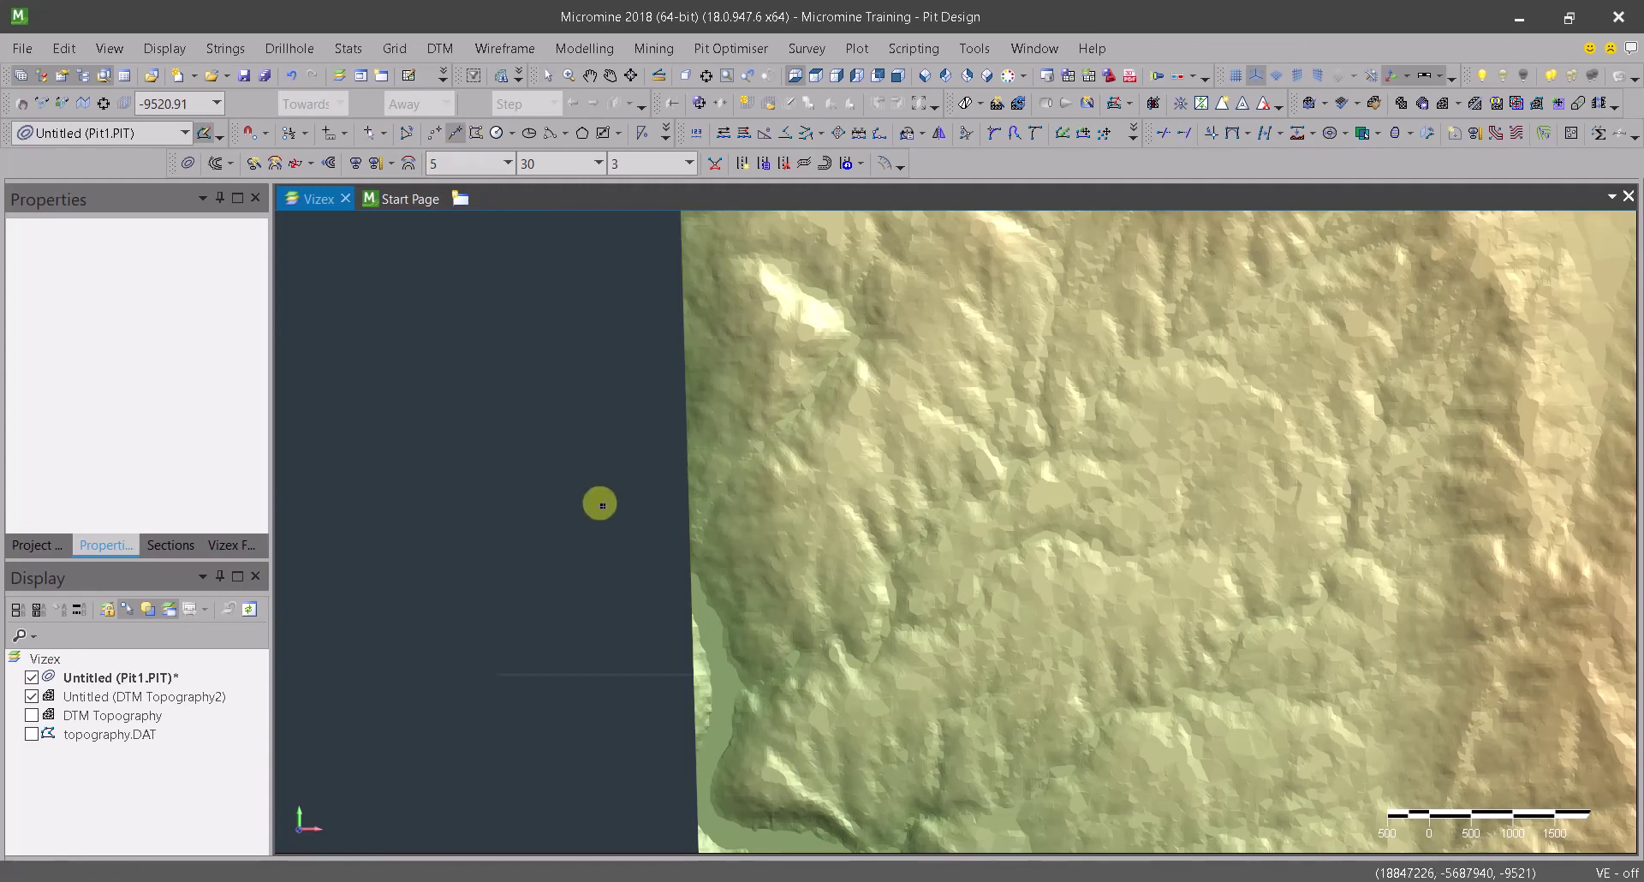
# - Digitise a new crest string beside the DTM and close it into a loop
pyautogui.click(591, 482)
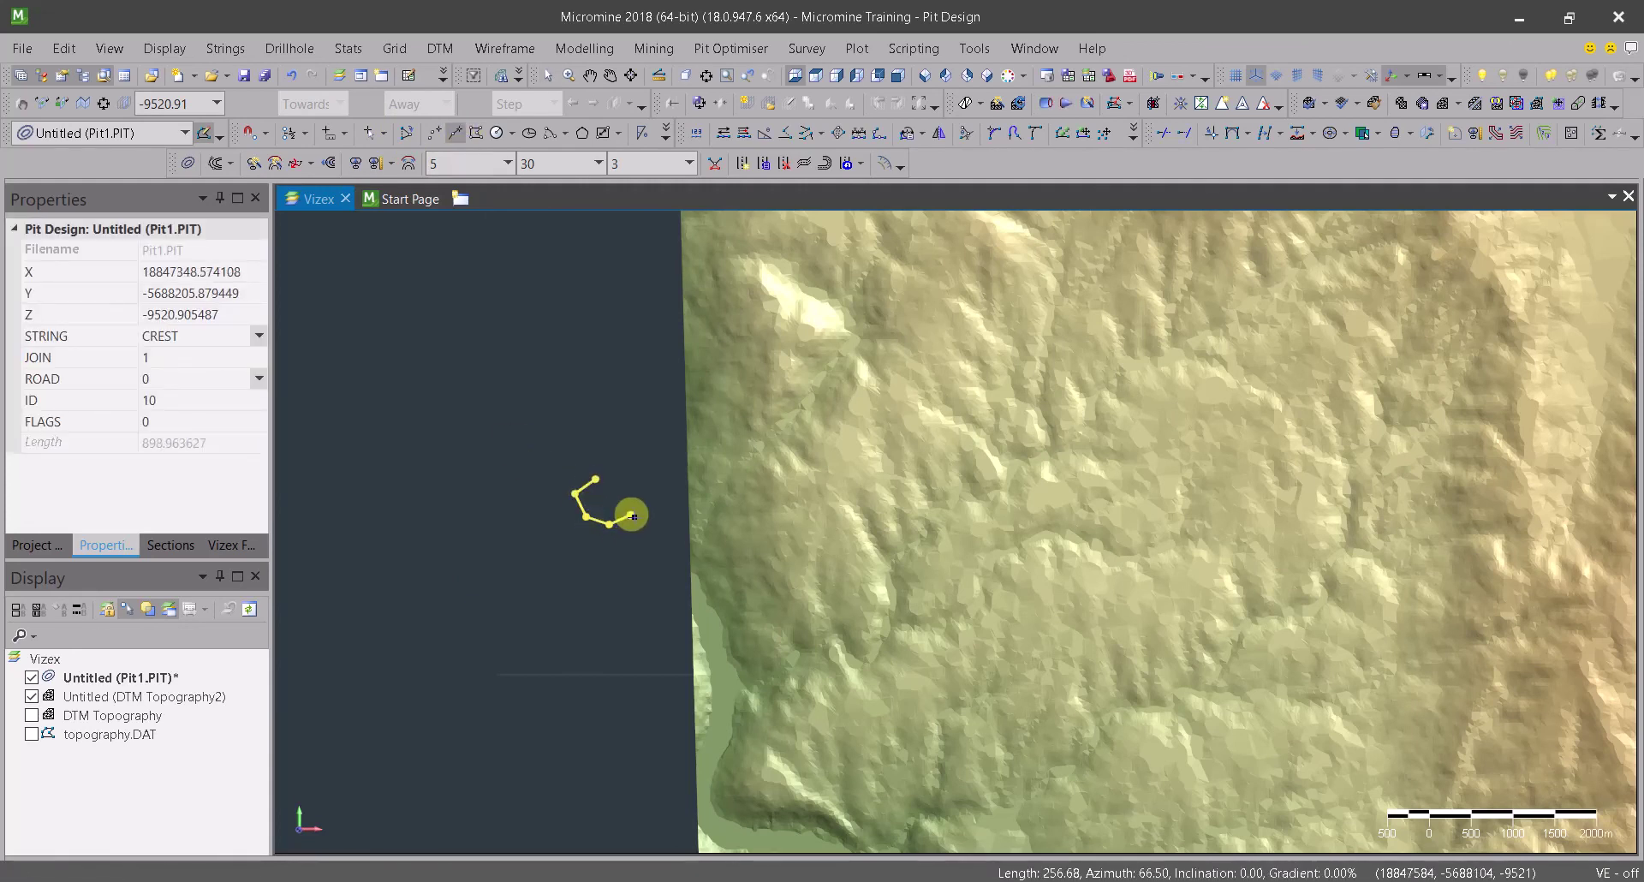
pyautogui.click(625, 486)
pyautogui.scroll(4, 612, 487)
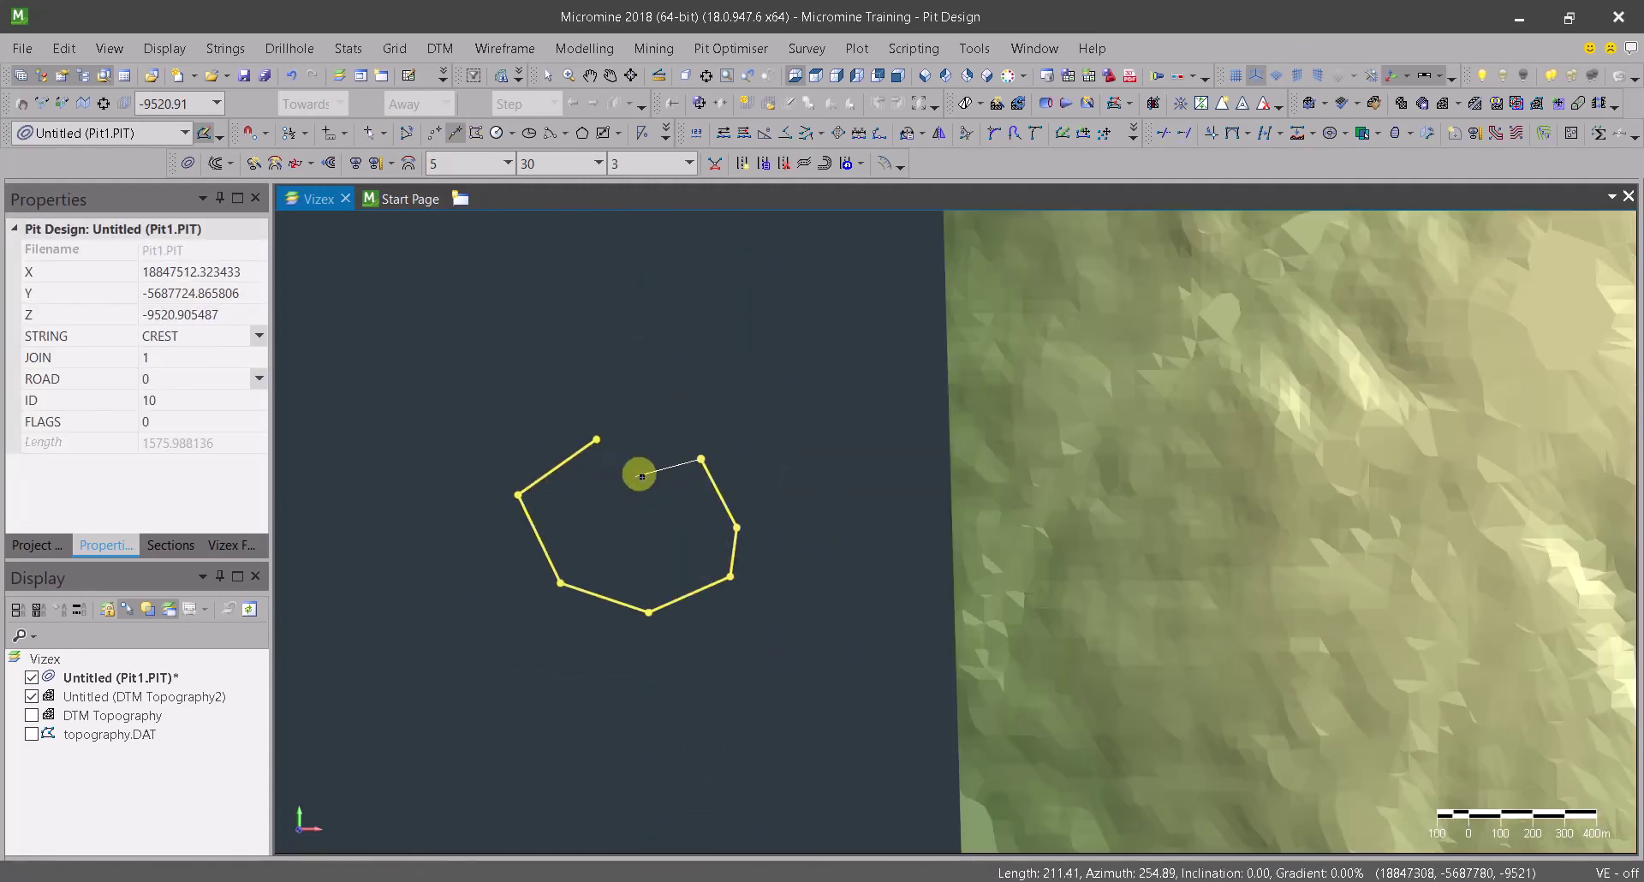
pyautogui.rightClick(666, 464)
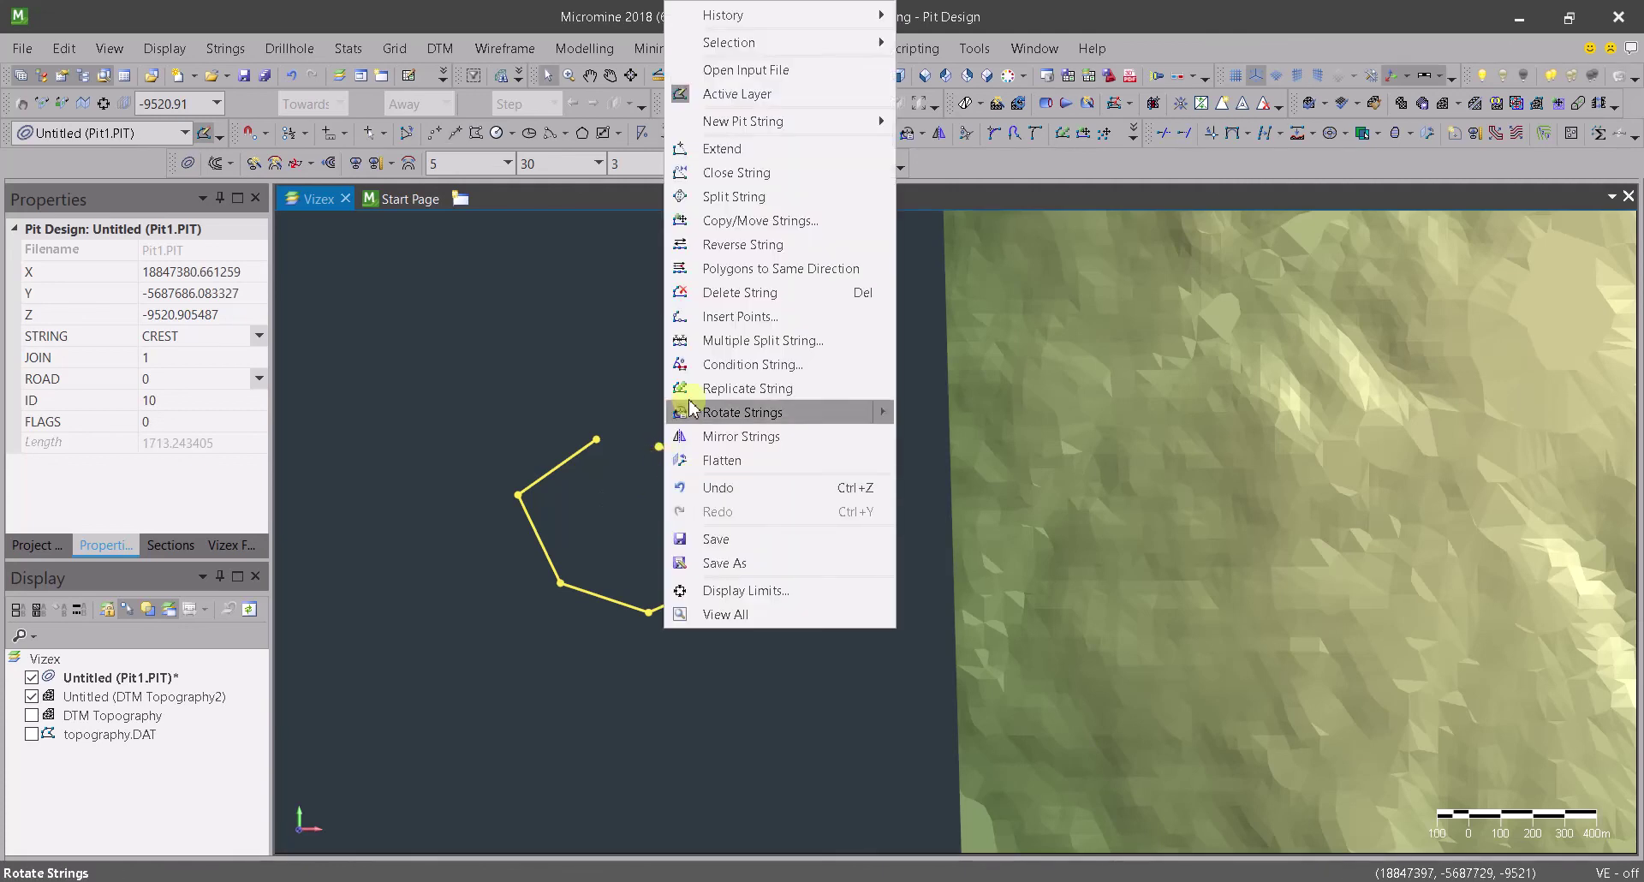
pyautogui.click(723, 171)
pyautogui.scroll(1, 680, 504)
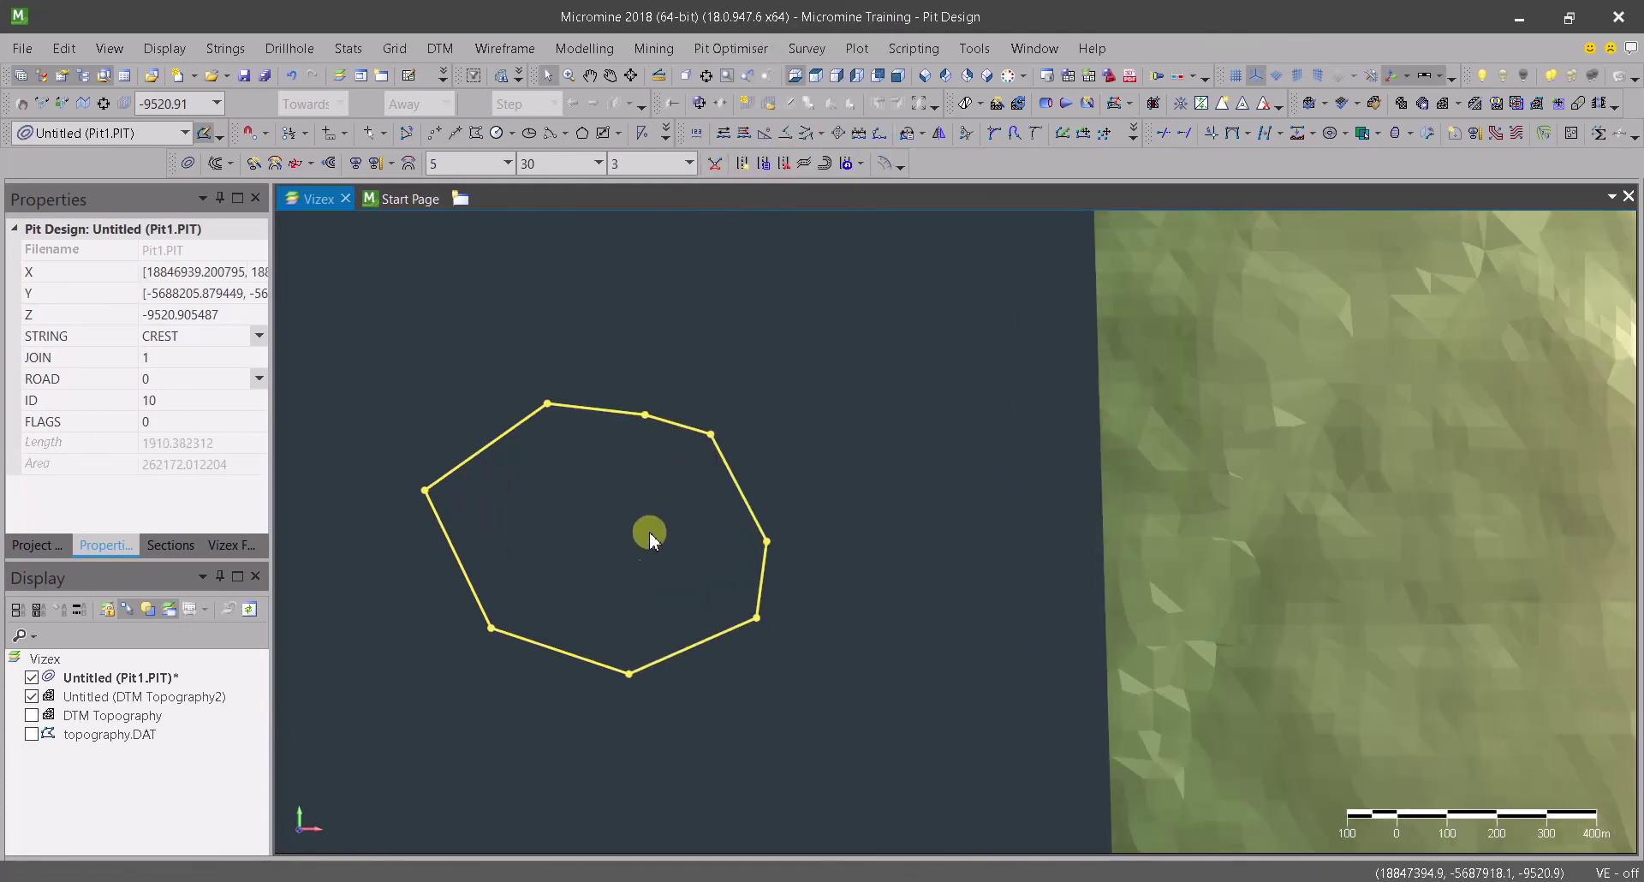
# - Hide the DTM Topography2 surface and orbit around the new crest string
pyautogui.moveTo(609, 582); pyautogui.dragTo(301, 638, button='middle')
pyautogui.click(32, 696)
pyautogui.scroll(-2, 653, 646)
pyautogui.moveTo(654, 646); pyautogui.dragTo(420, 261, button='middle')
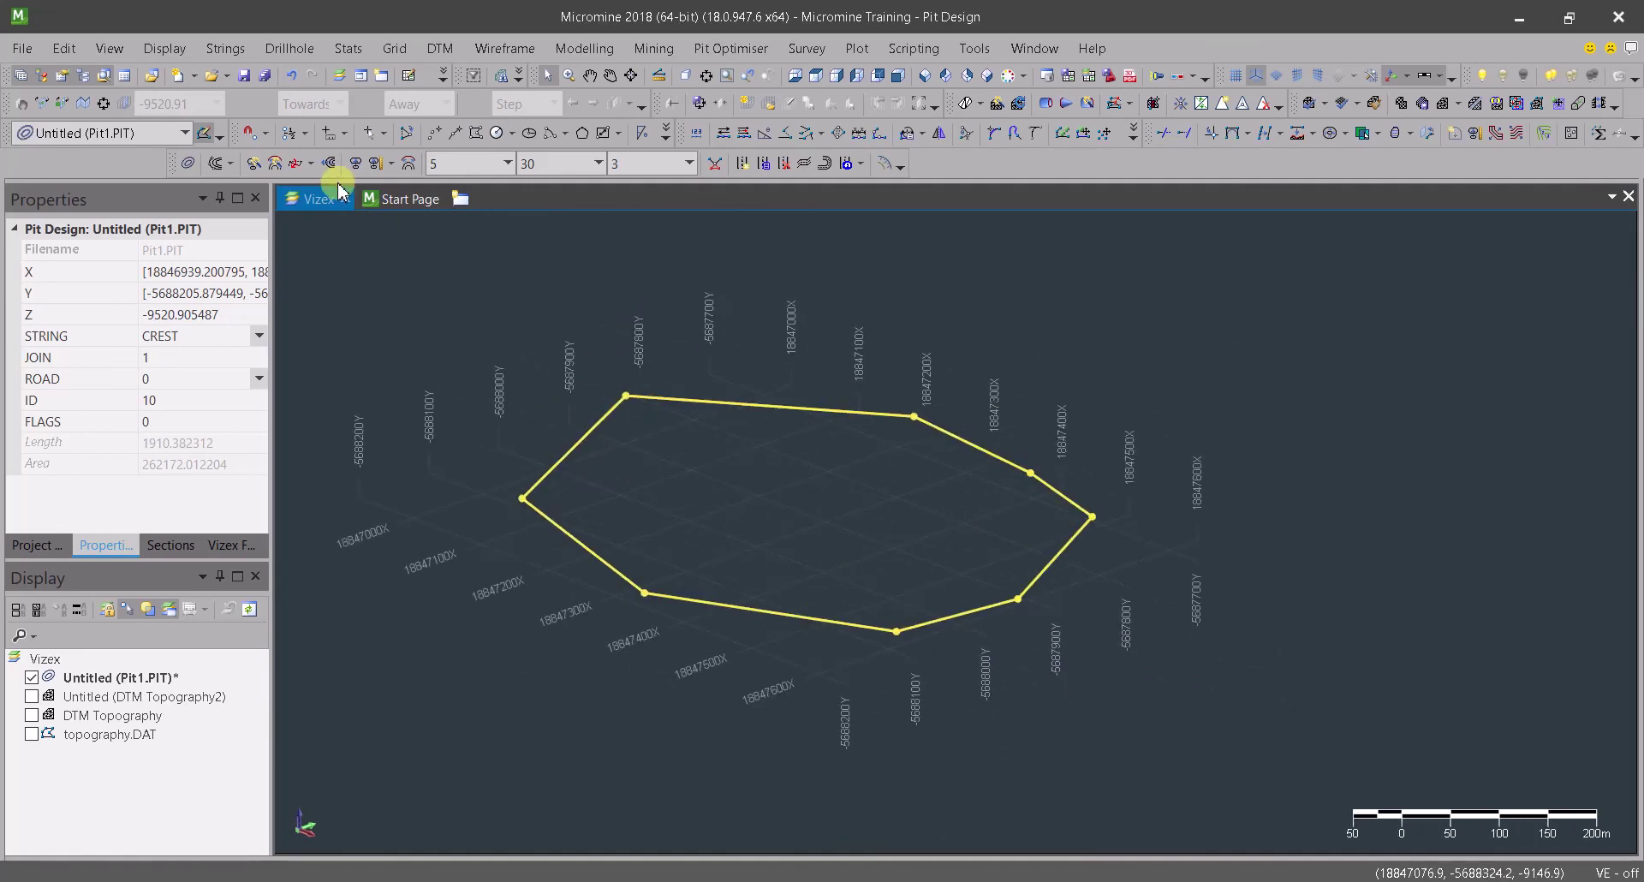
# - Project the crest into a toe, expand by the berm, then add full benches inward
pyautogui.click(356, 165)
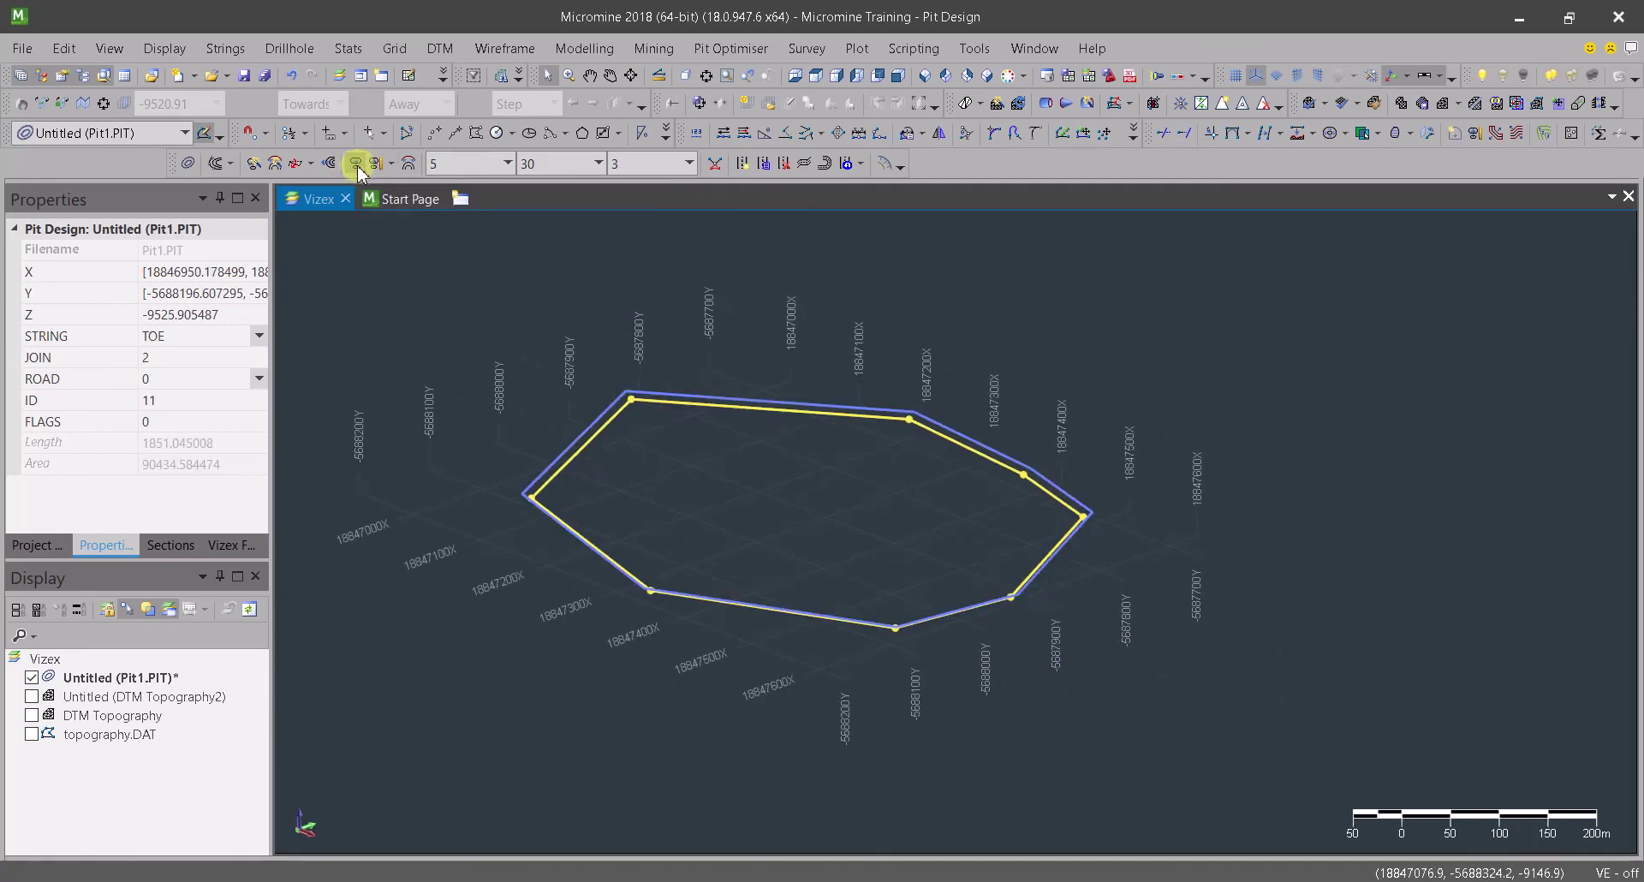
pyautogui.moveTo(695, 493); pyautogui.dragTo(613, 431, button='middle')
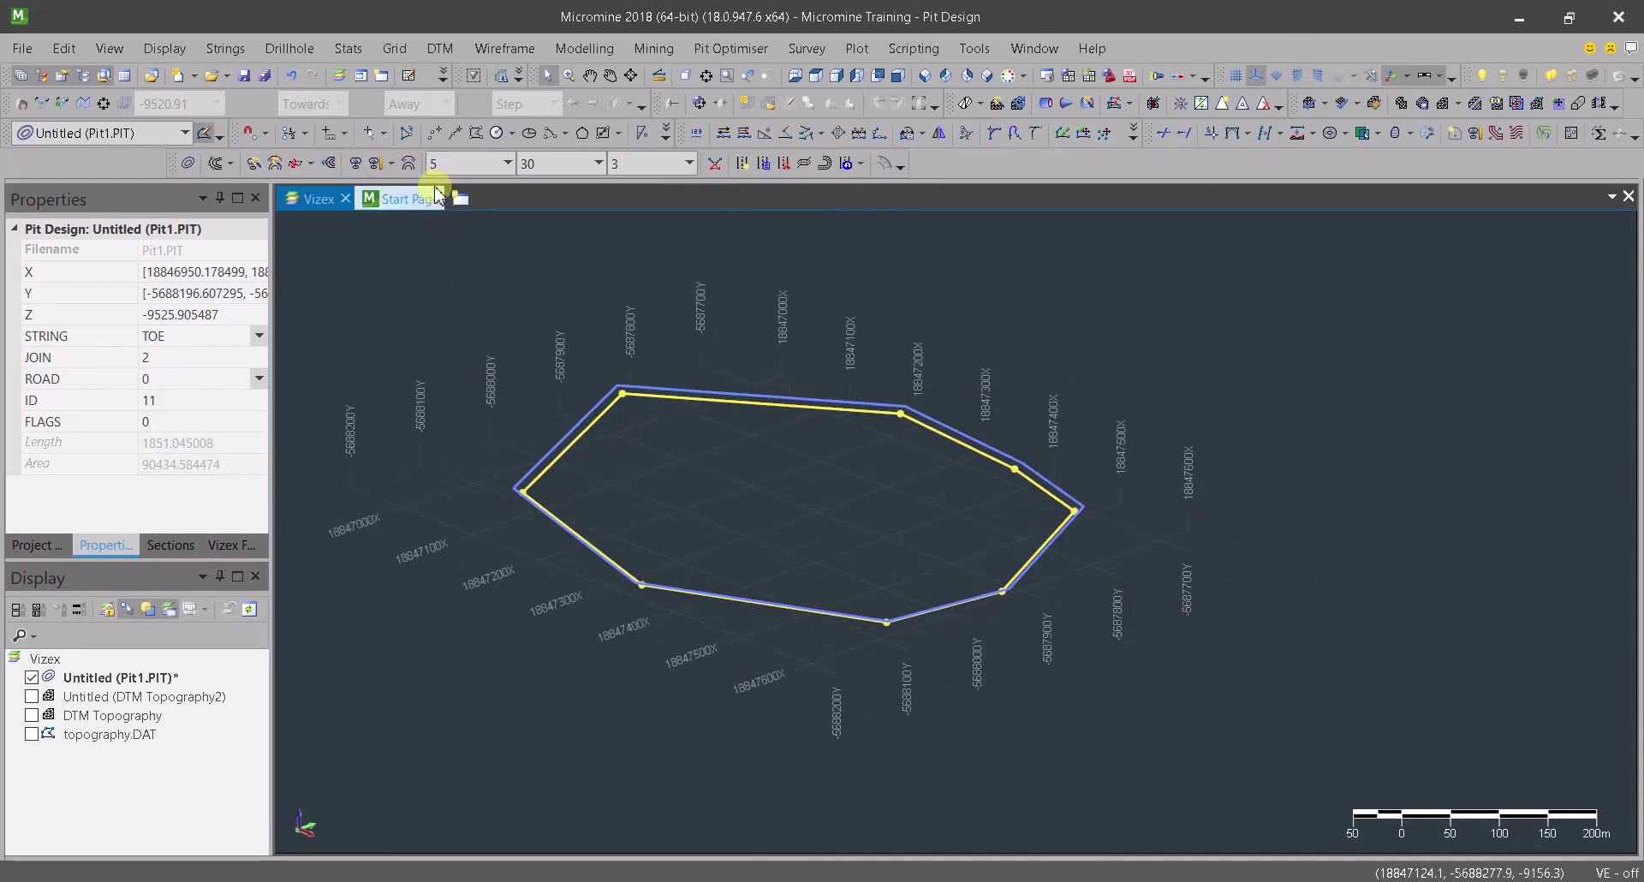
pyautogui.click(409, 163)
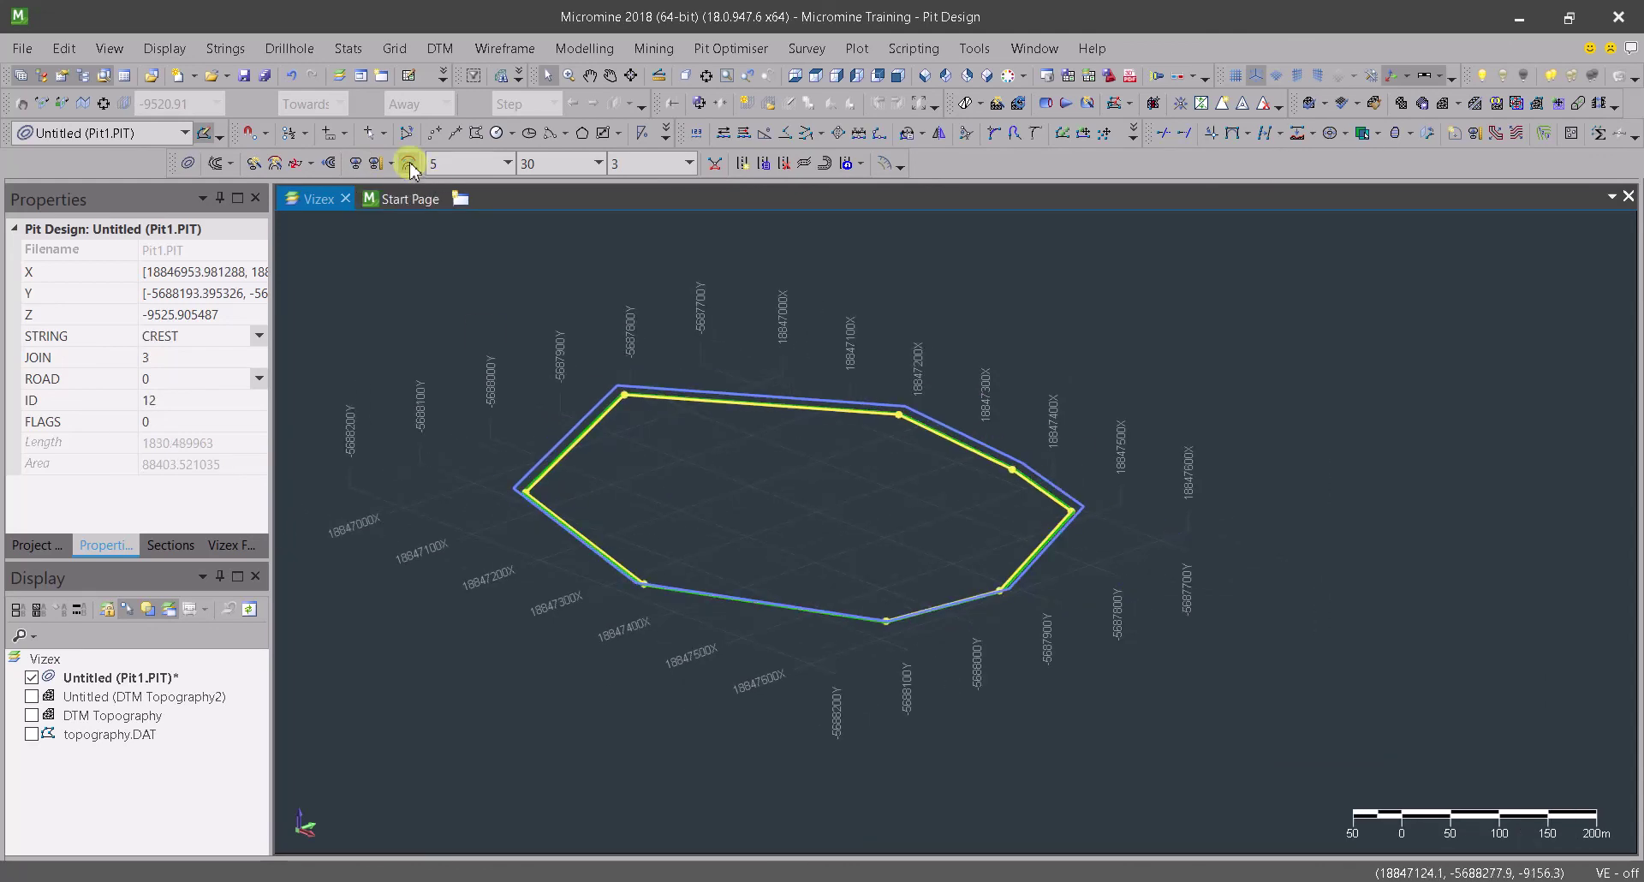
pyautogui.click(331, 164)
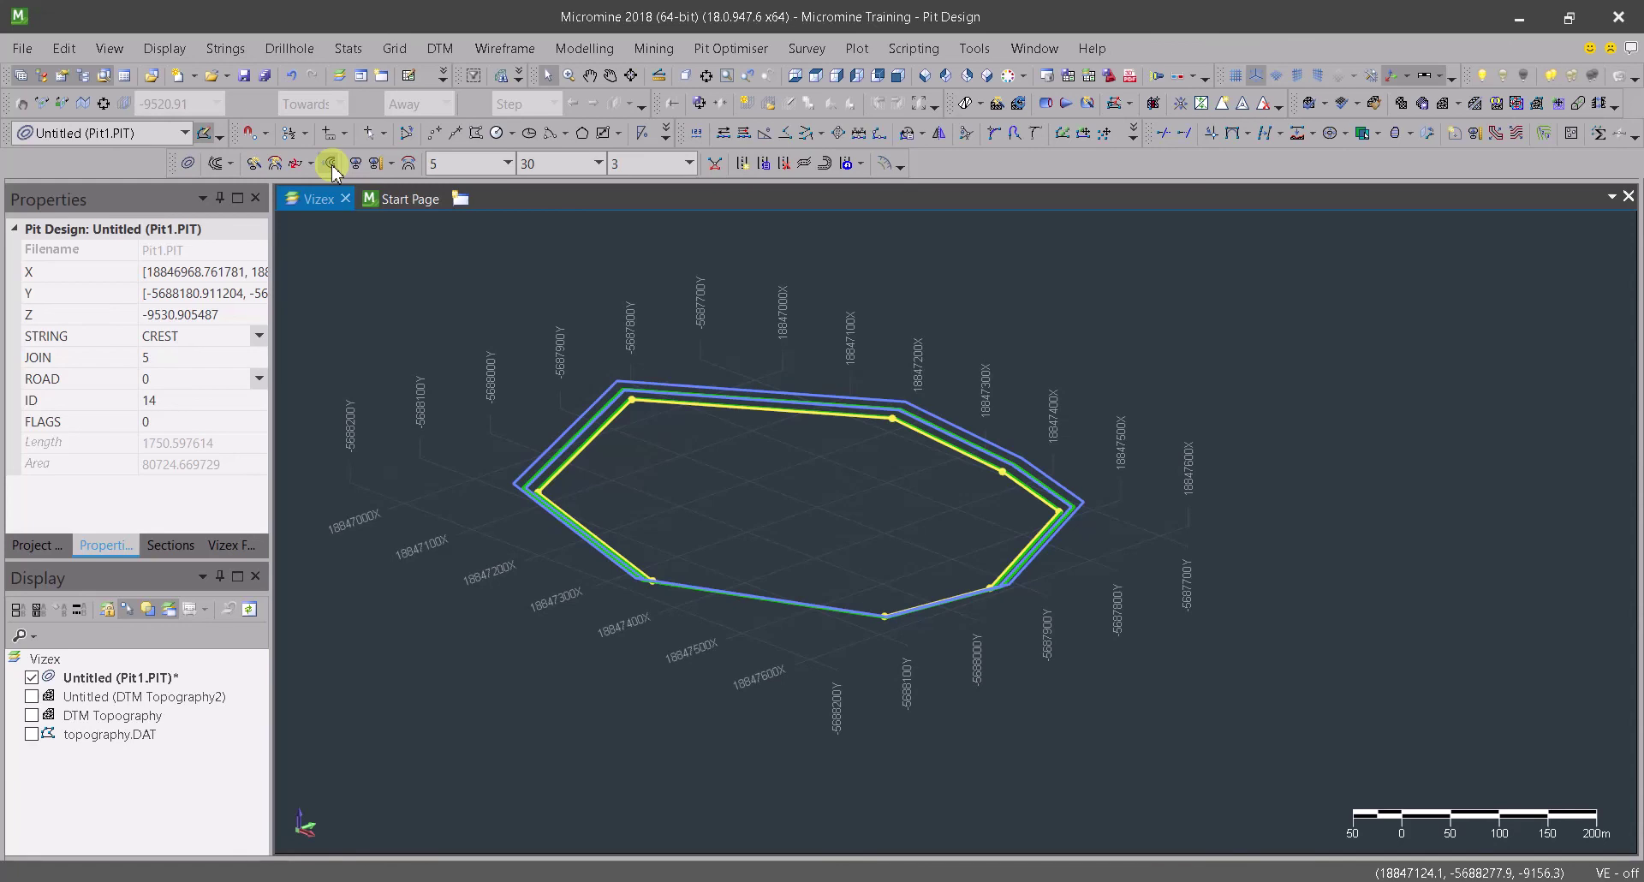
pyautogui.scroll(5, 569, 493)
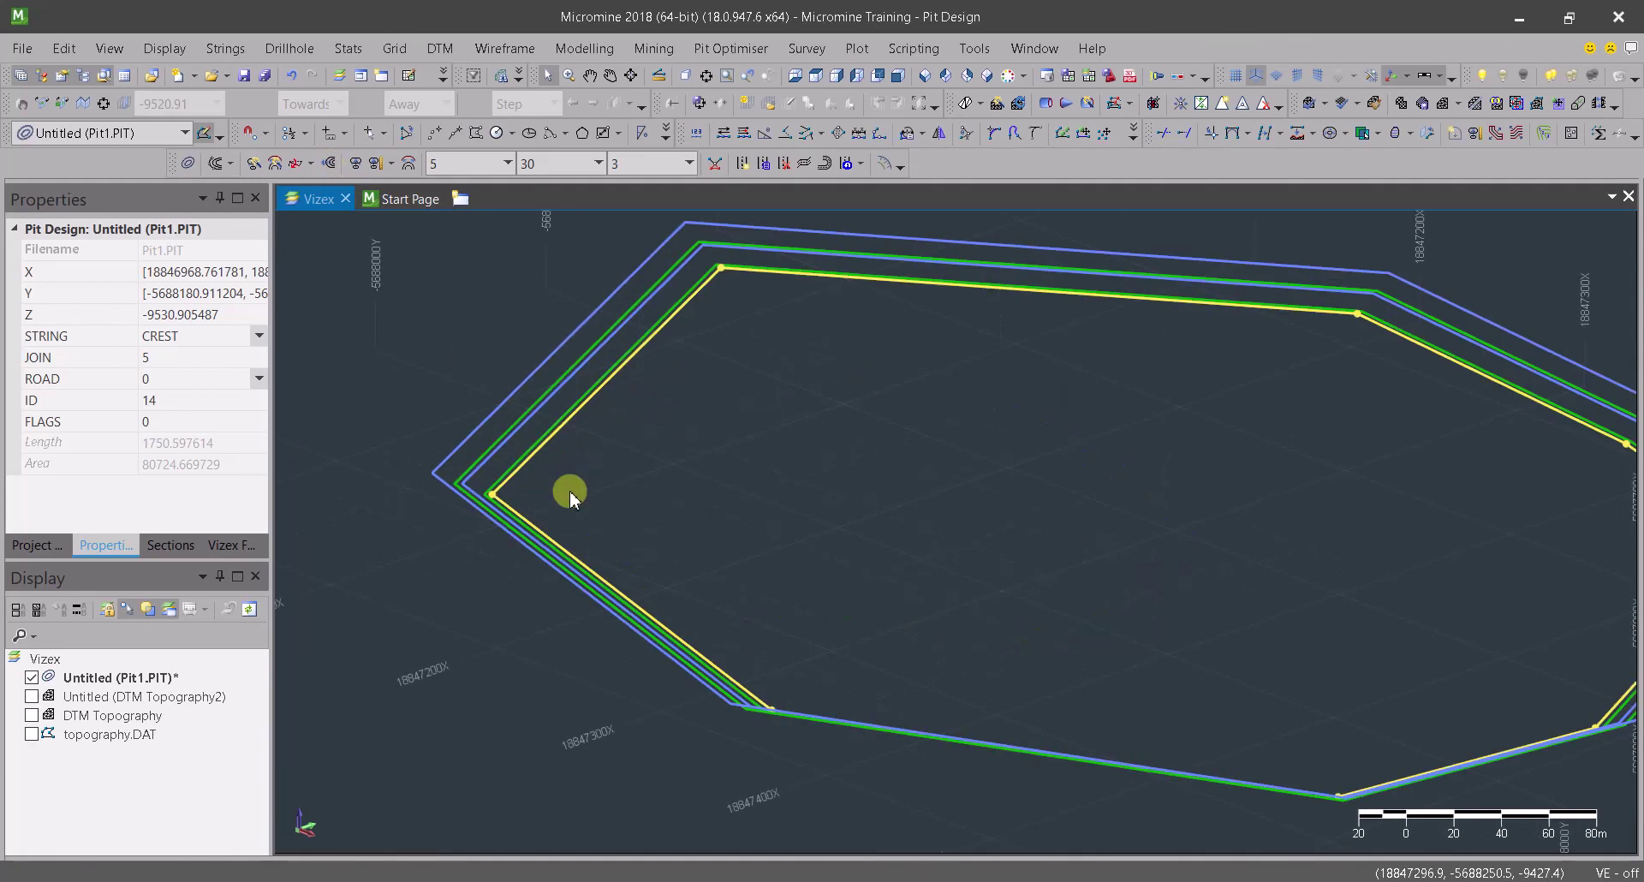
pyautogui.scroll(-5, 550, 486)
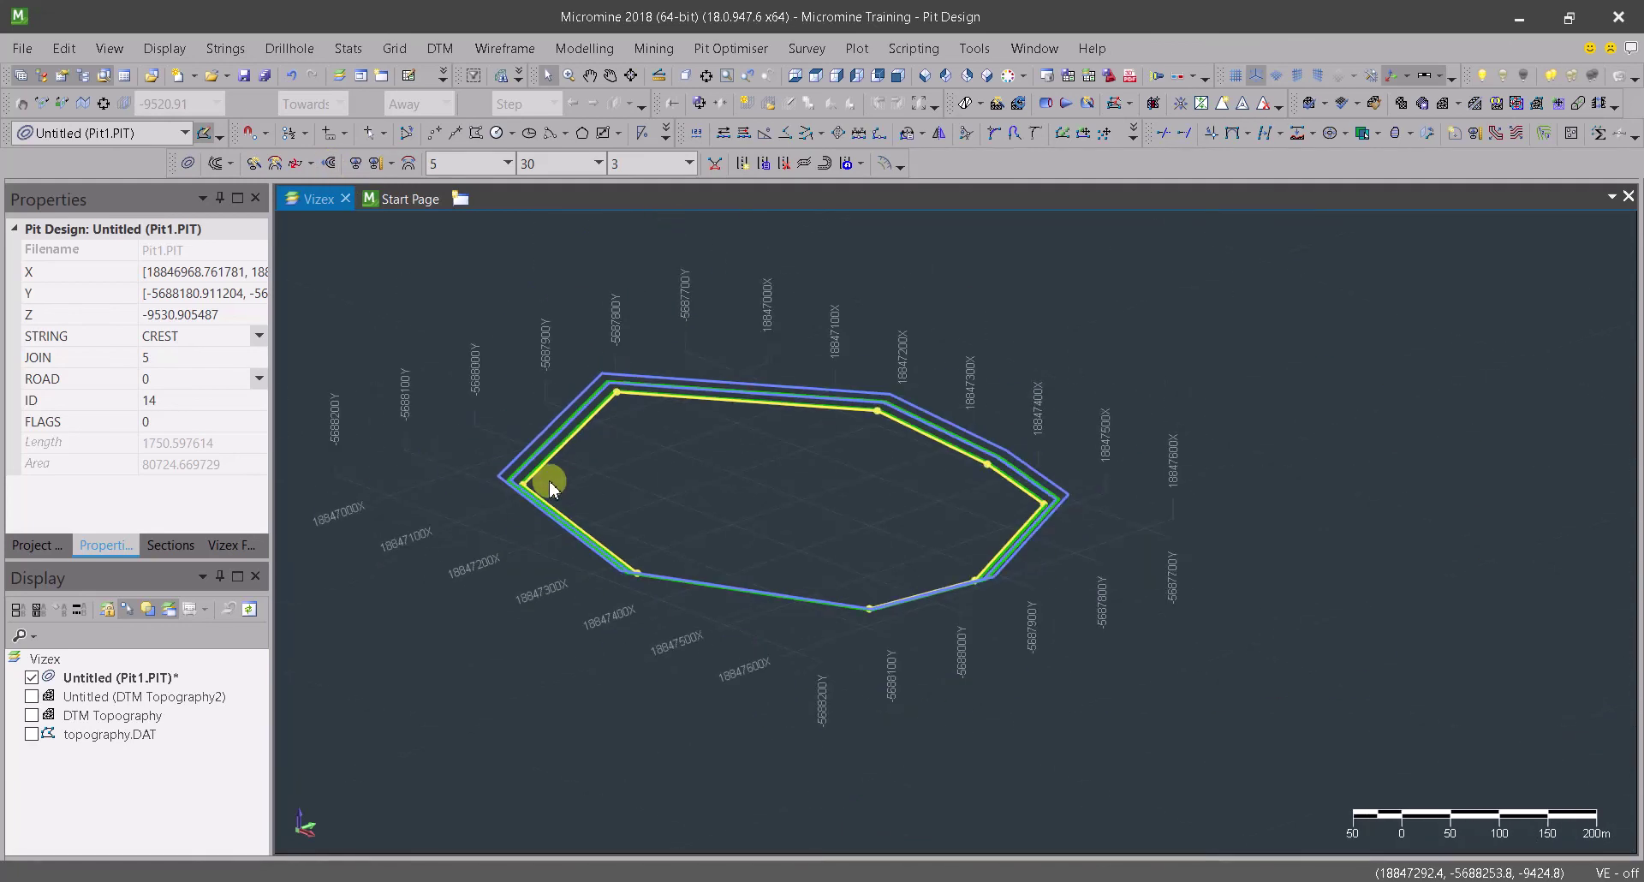
pyautogui.moveTo(645, 541); pyautogui.dragTo(575, 610)
pyautogui.moveTo(897, 406); pyautogui.dragTo(1041, 433)
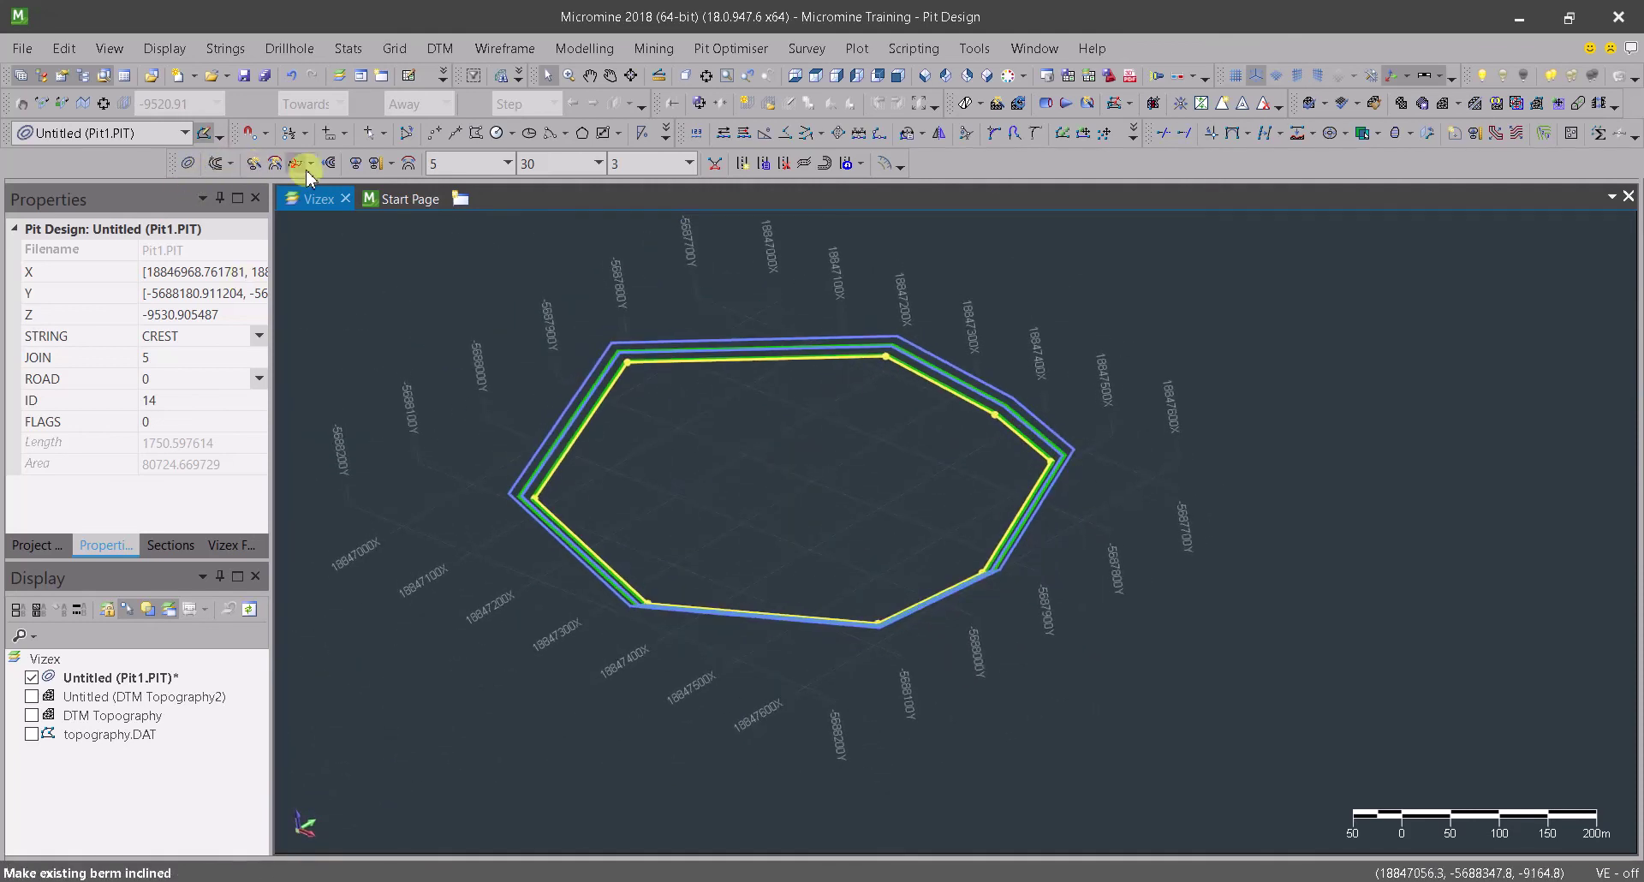
pyautogui.click(336, 173)
# - Project three more benches inward with berms, shrinking the innermost crest to about 20406 square metres
pyautogui.click(336, 173)
pyautogui.click(337, 173)
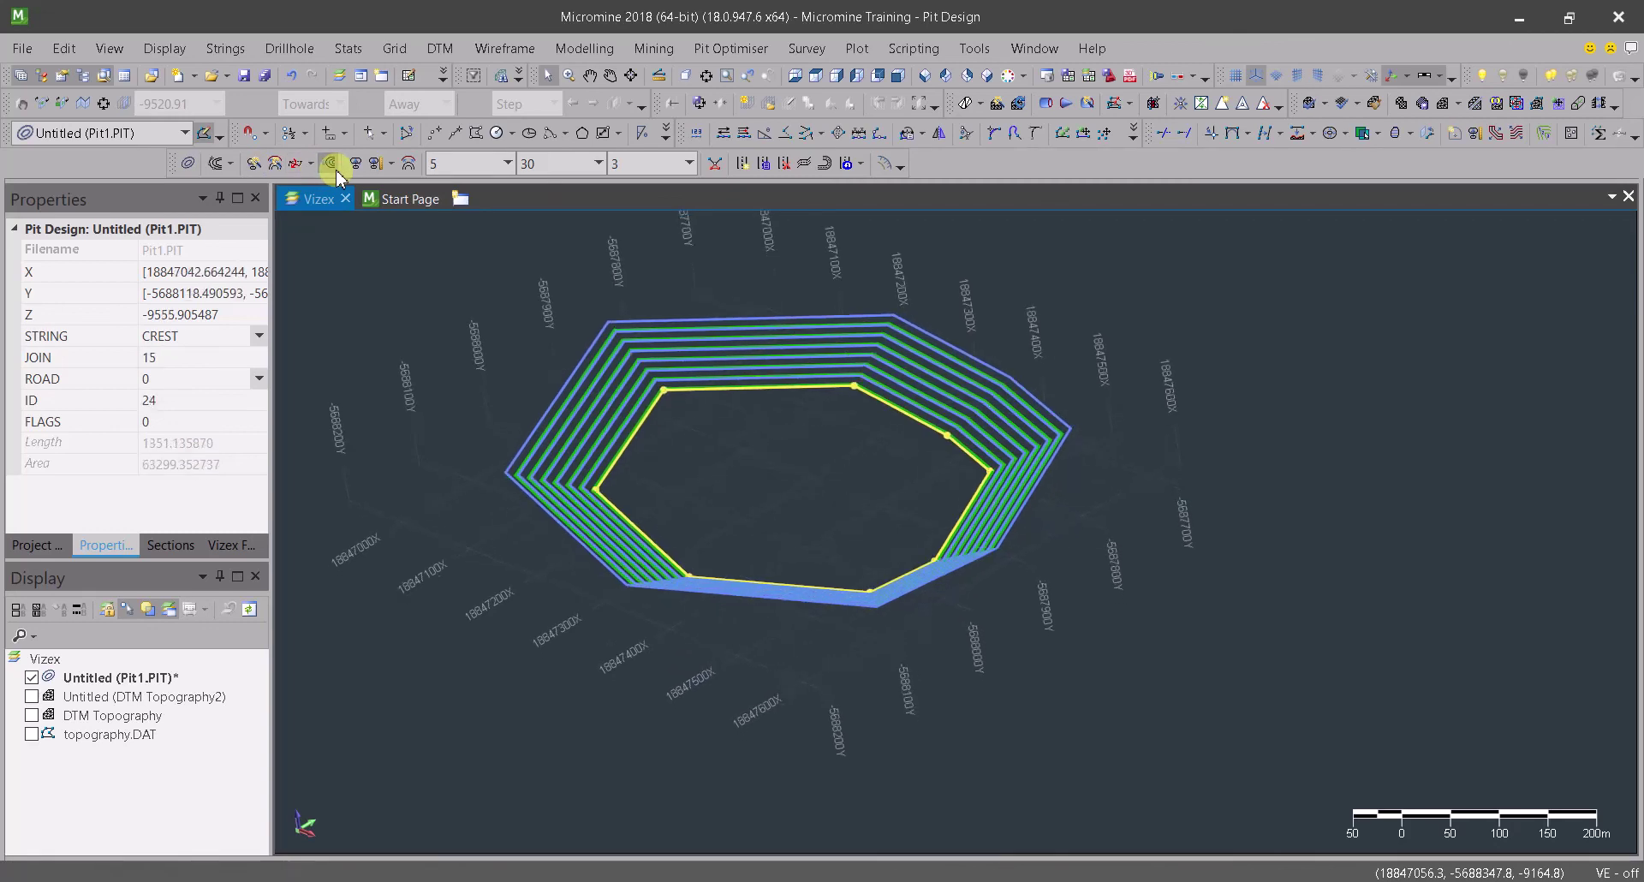
pyautogui.click(337, 173)
pyautogui.scroll(-3, 811, 551)
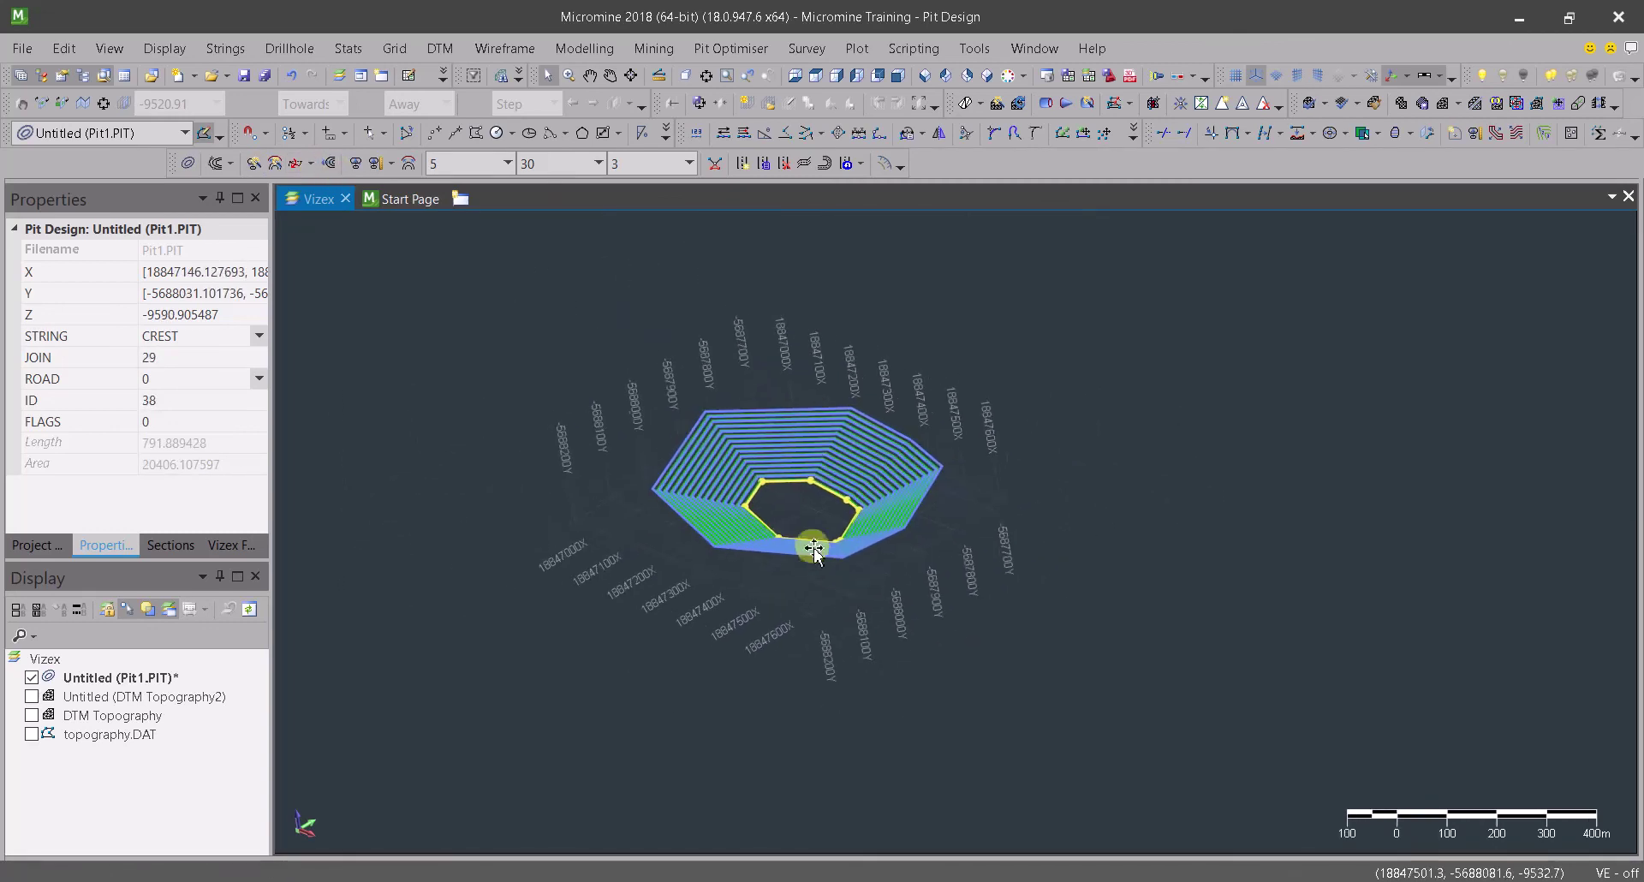
pyautogui.scroll(6, 786, 482)
pyautogui.moveTo(875, 614); pyautogui.dragTo(1157, 633, button='middle')
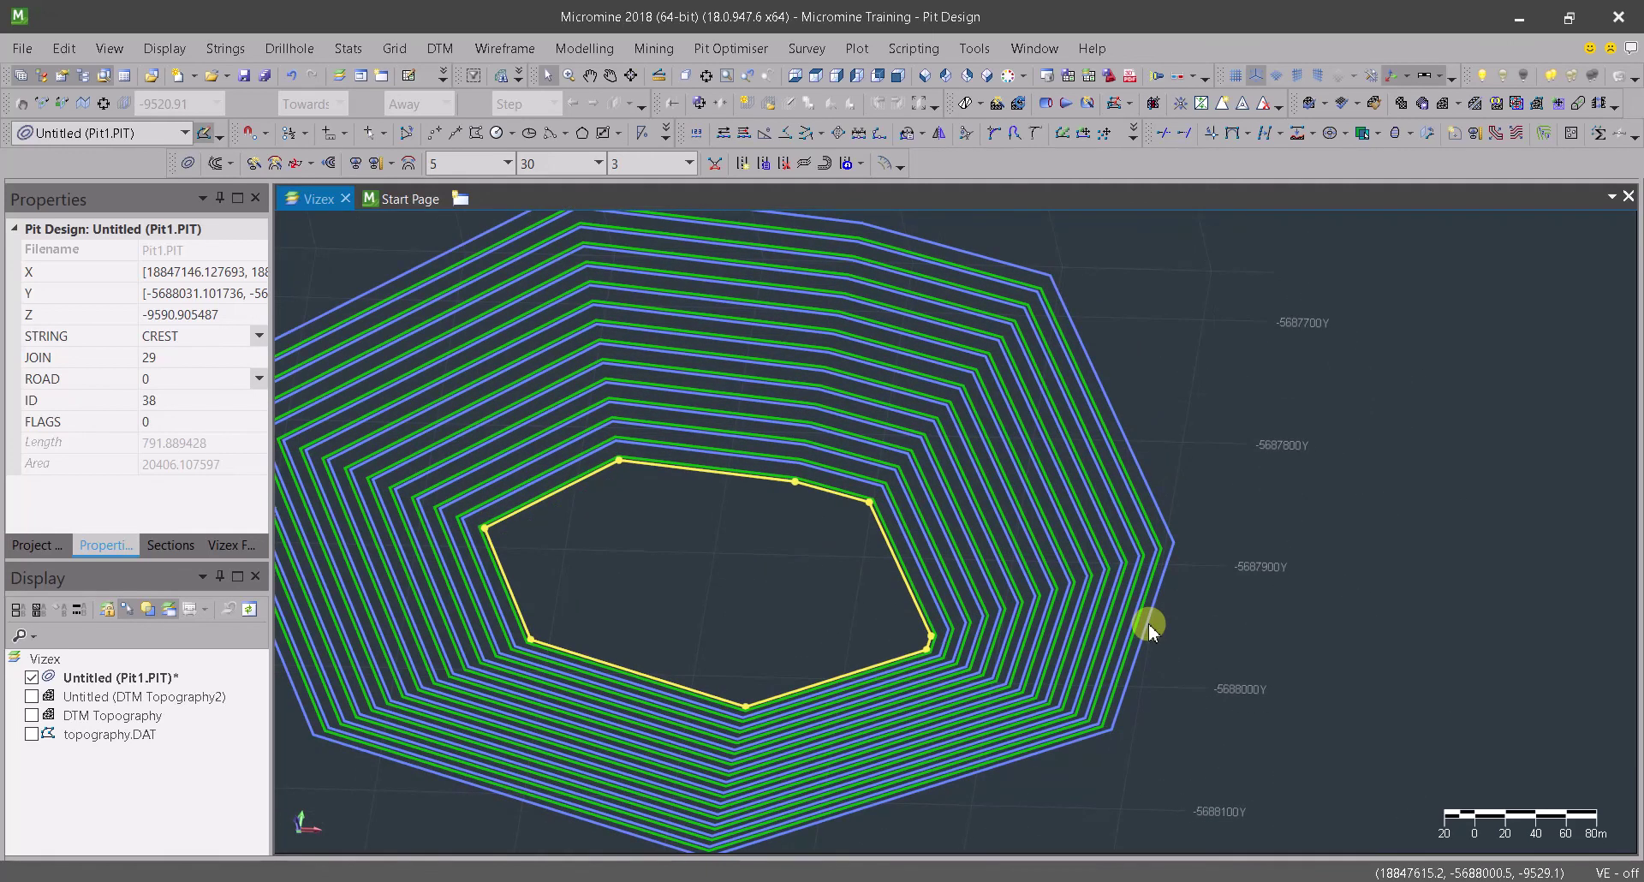